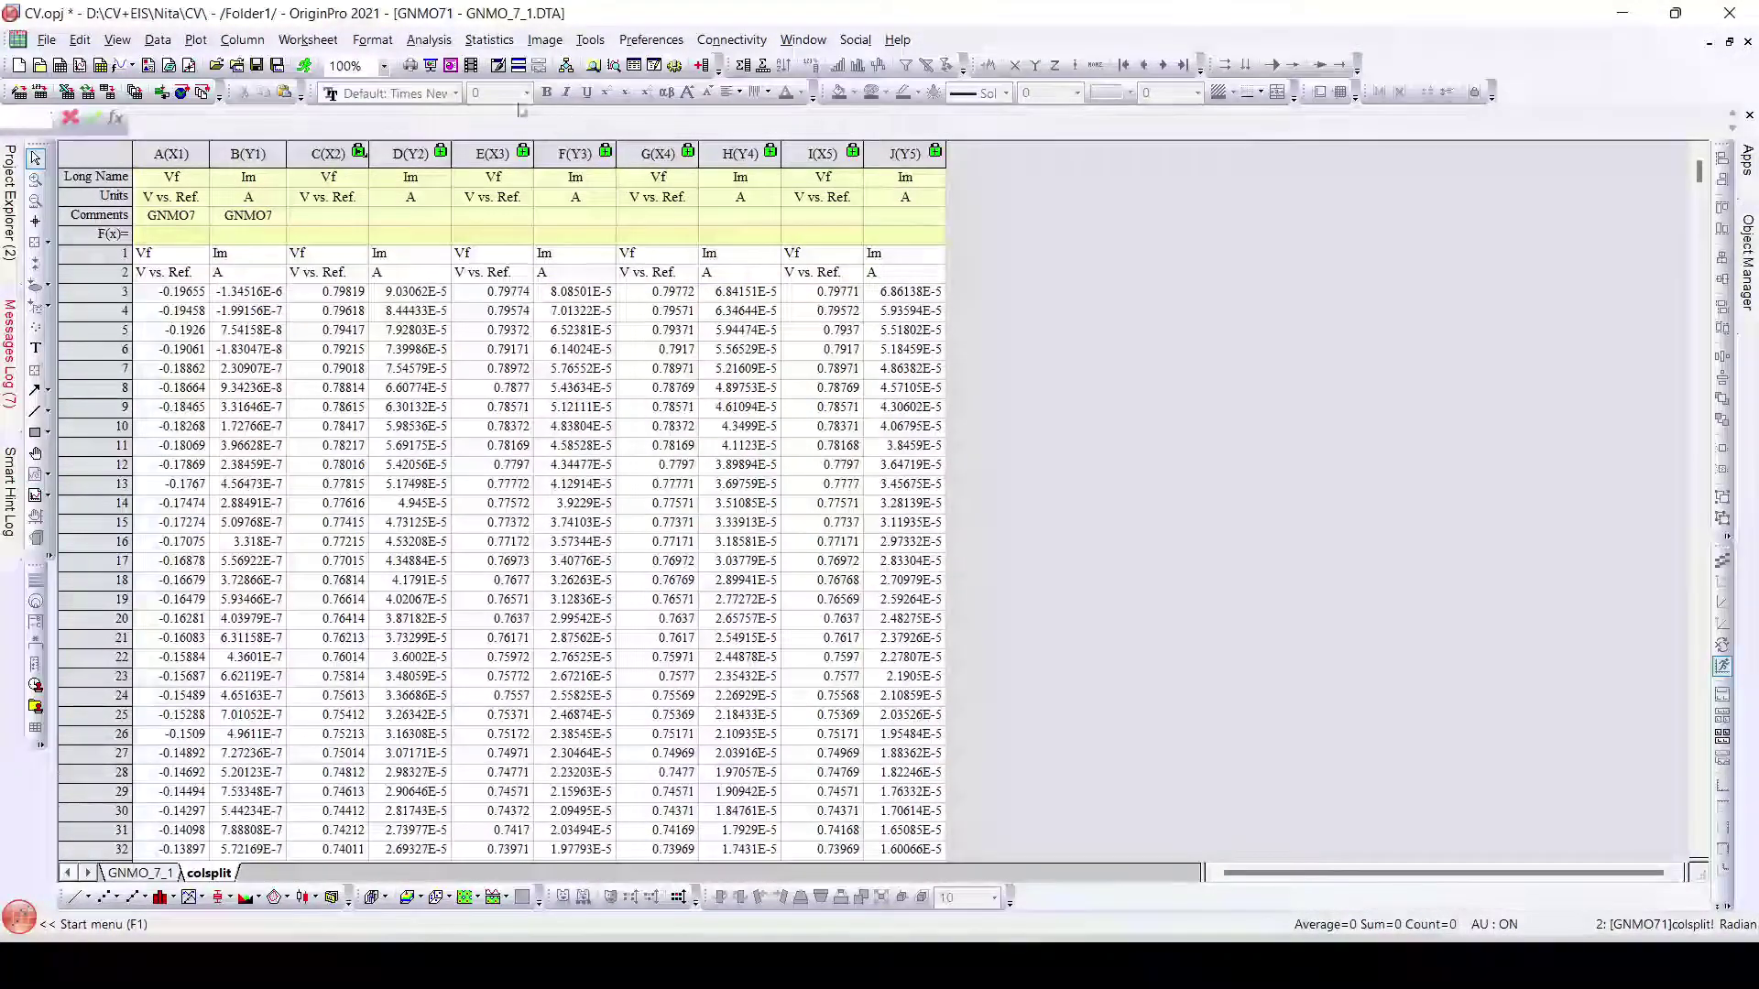
Step: Look over the Worksheet menu's Copy Columns to / Append Worksheet commands without choosing one
click(307, 39)
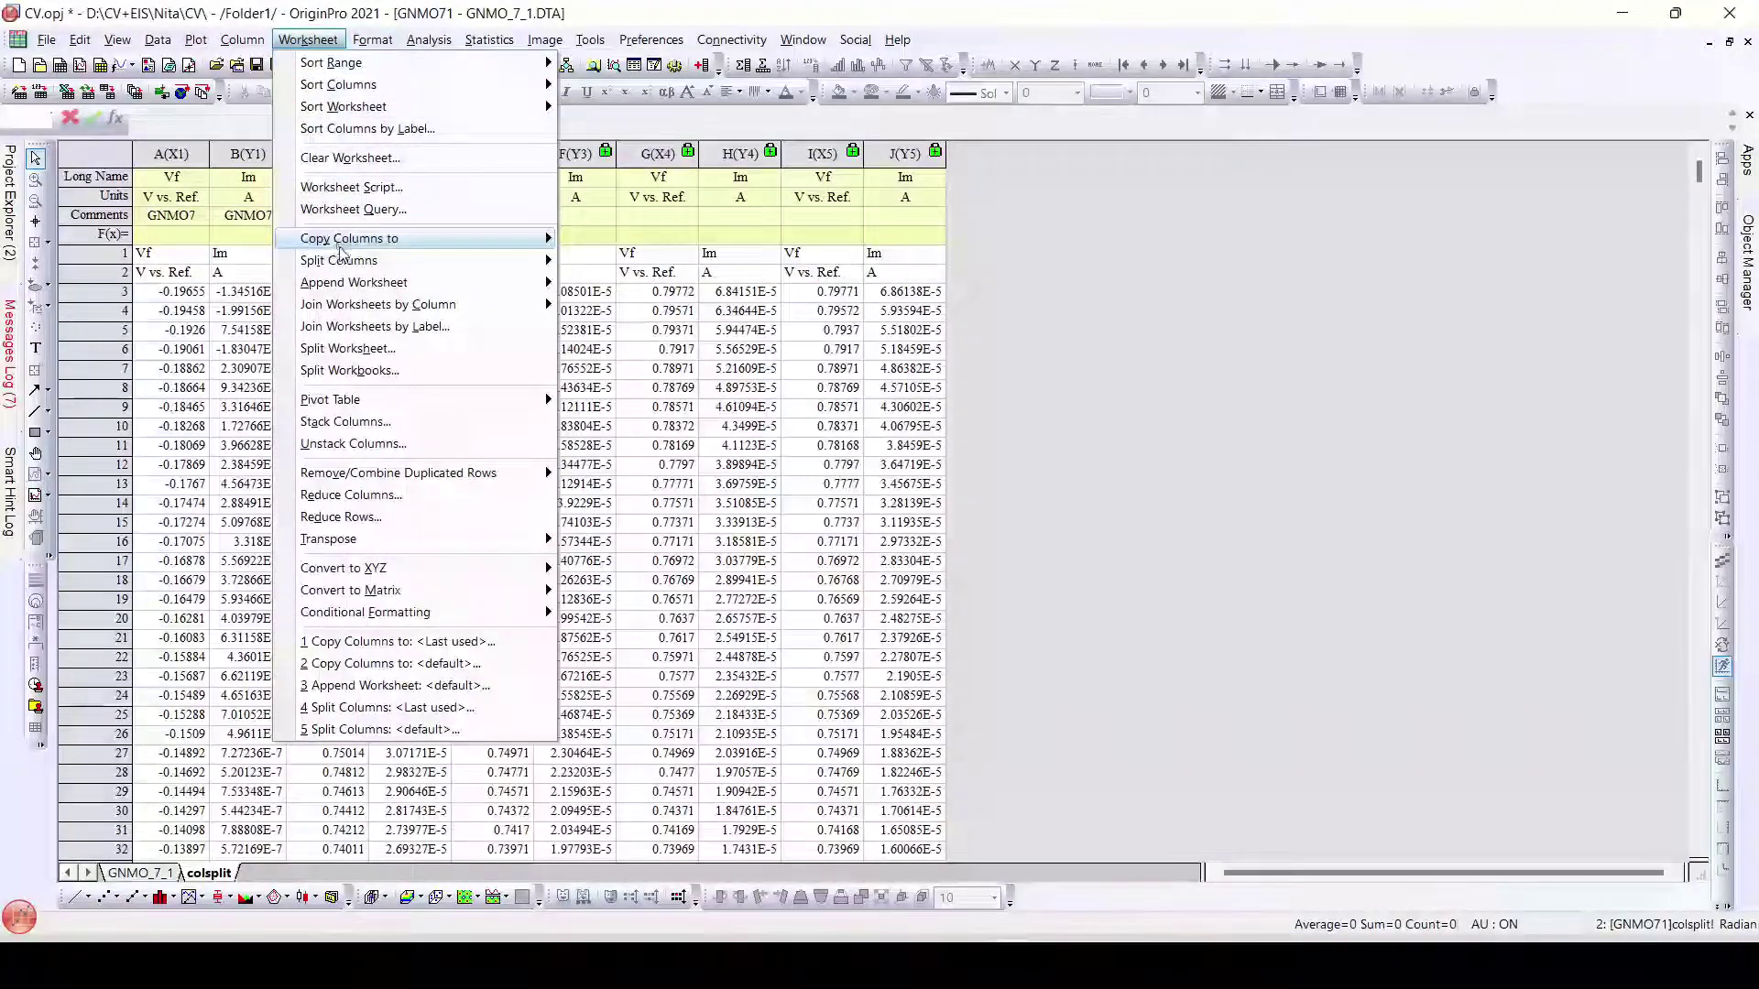
mouse_move(344, 282)
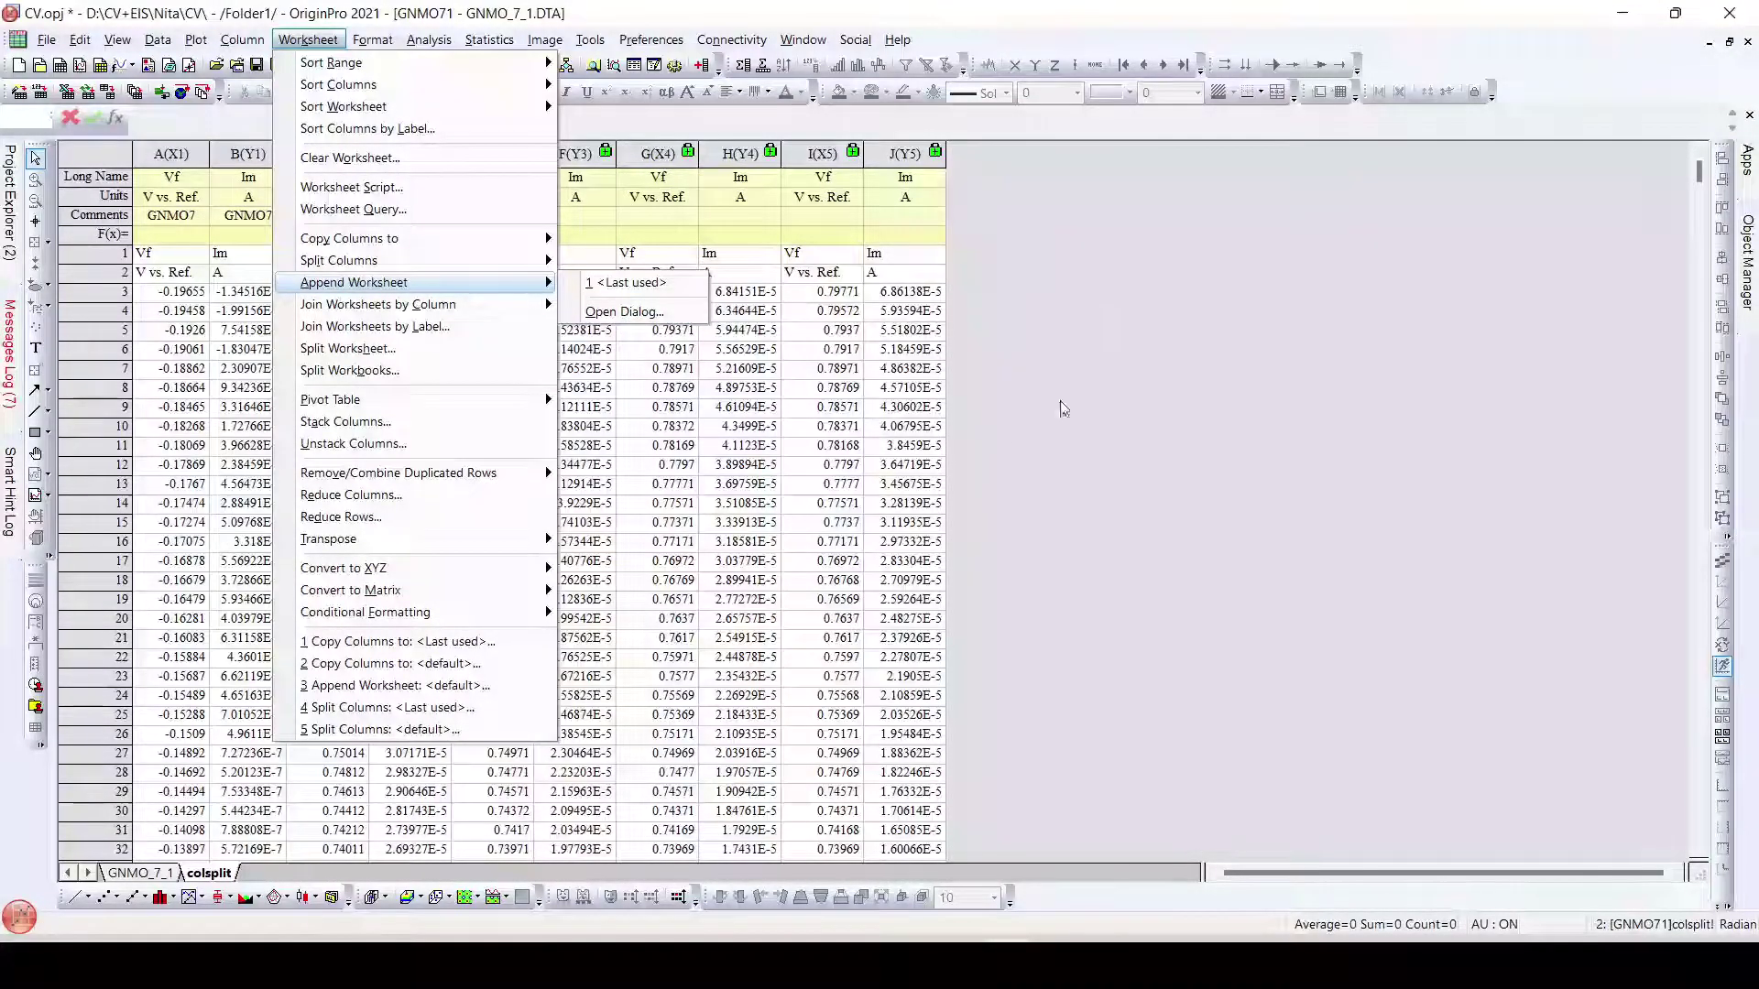
click(1086, 351)
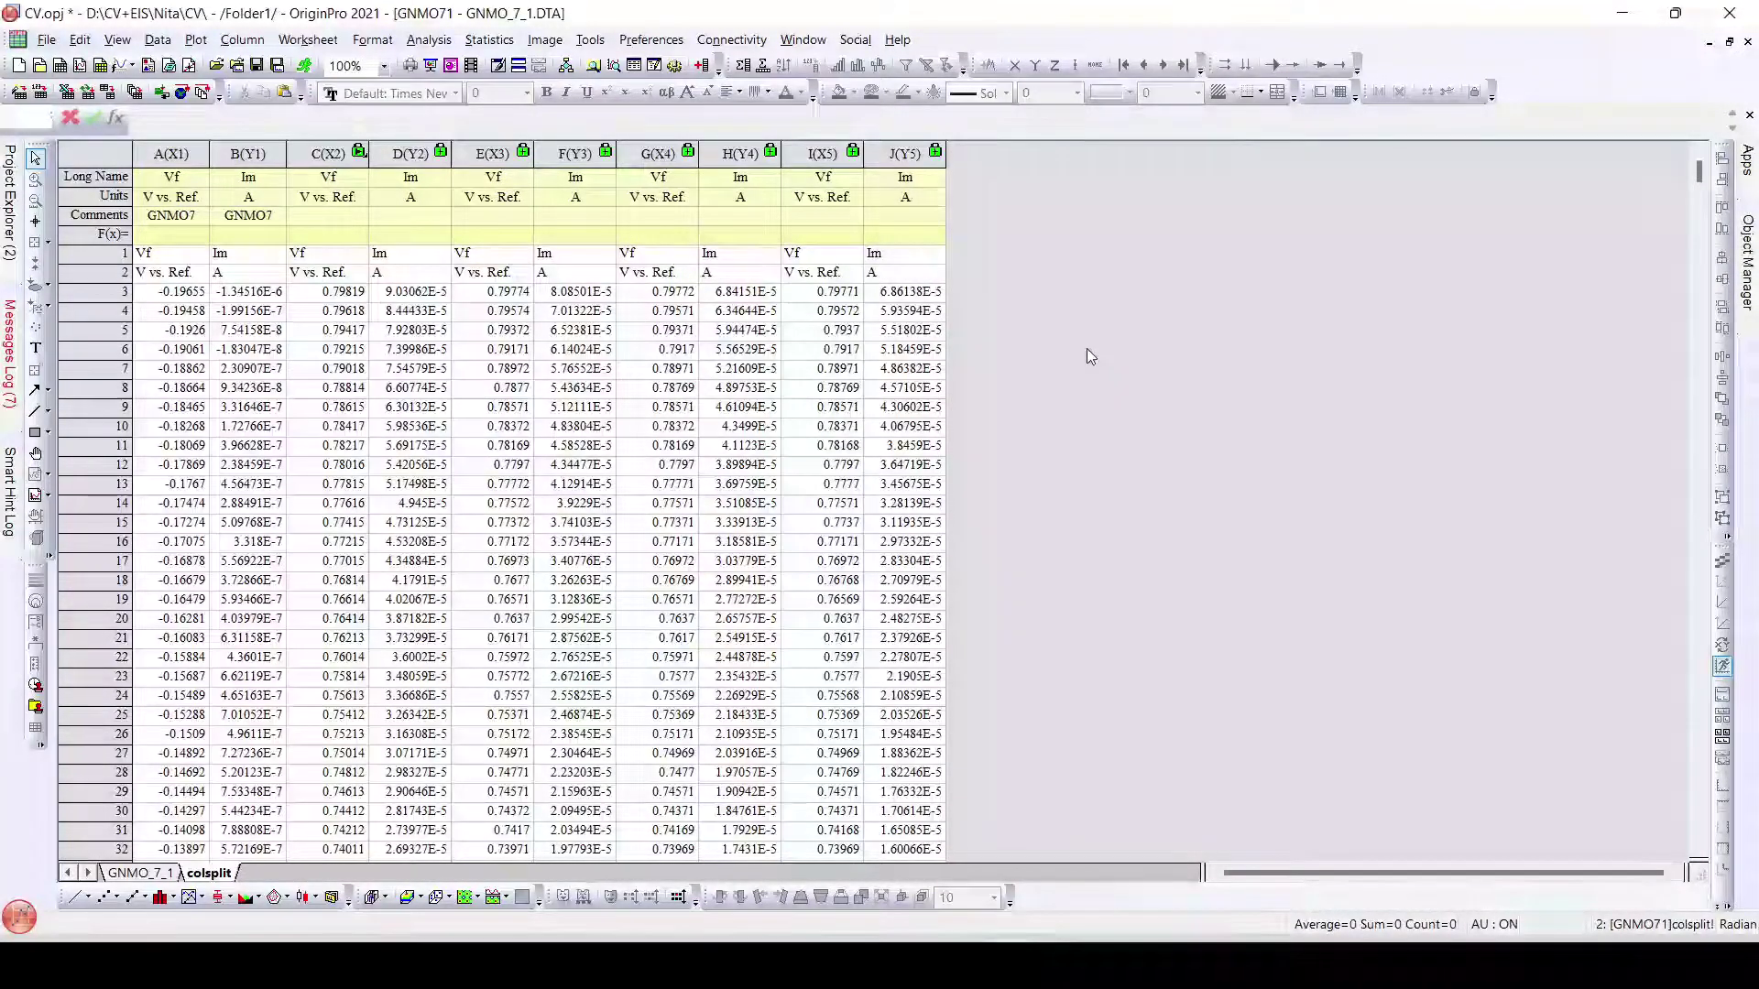
Step: Select and deselect the GNMO7 Vf/Im columns A:B, then show the project folder tree
drag(171, 154, 231, 154)
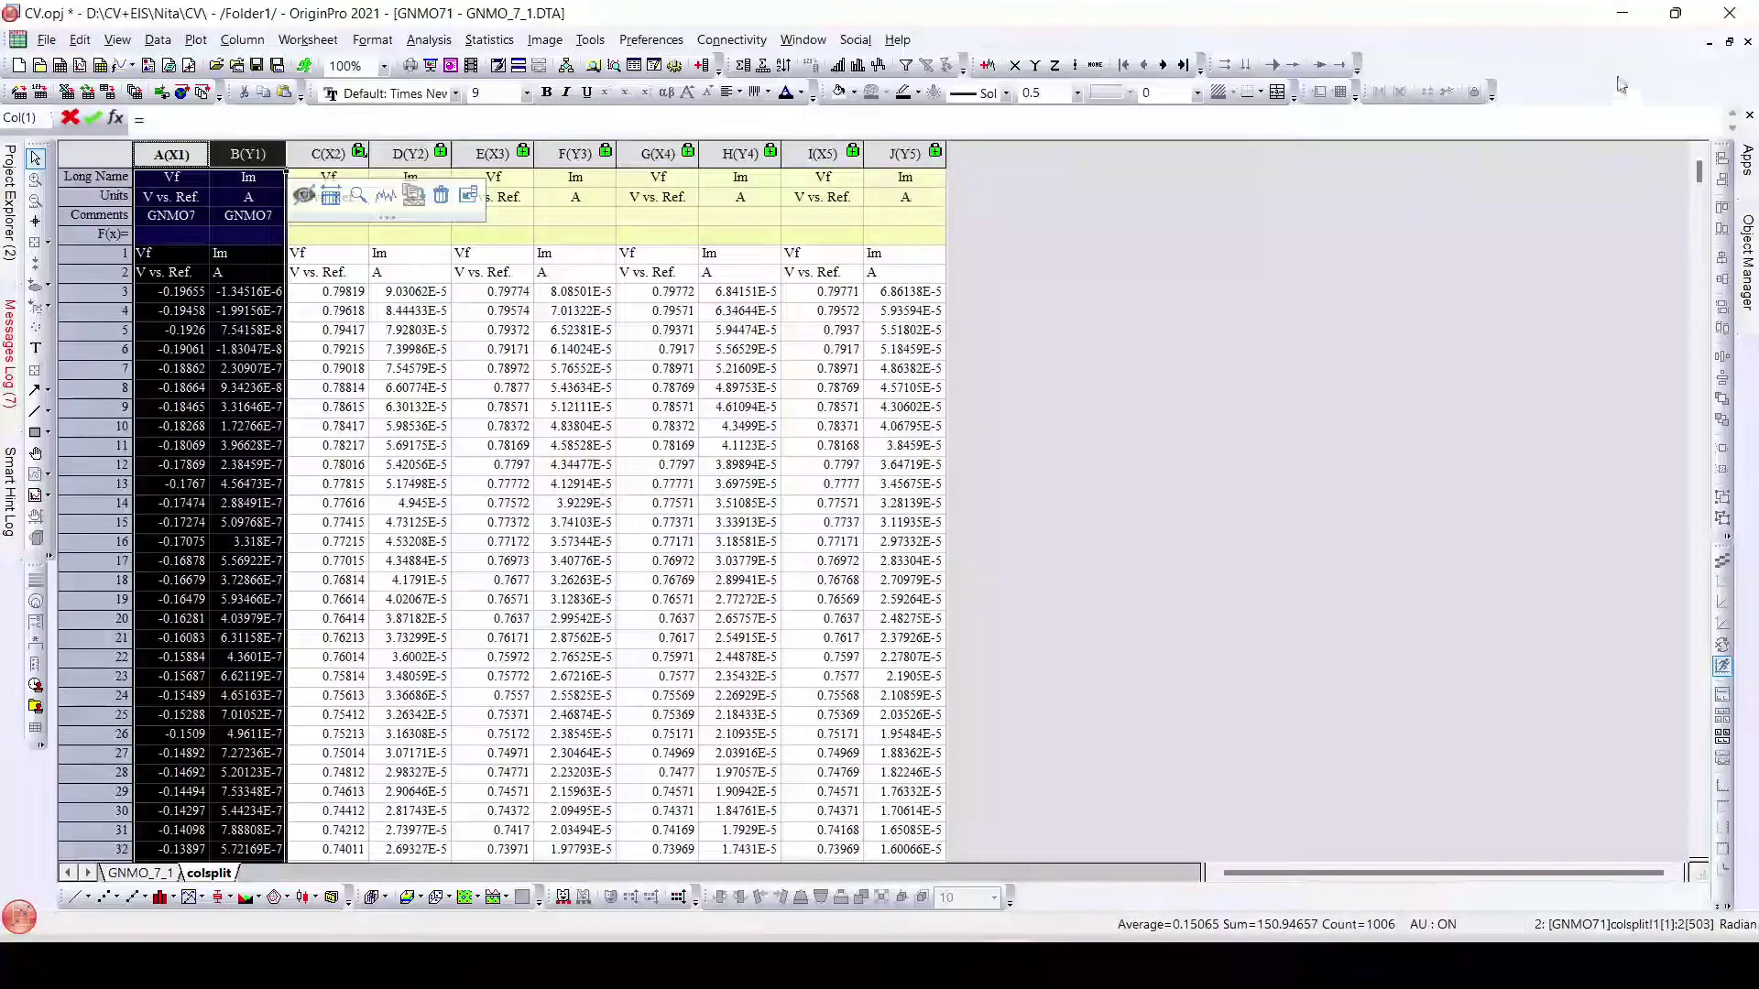
click(1246, 311)
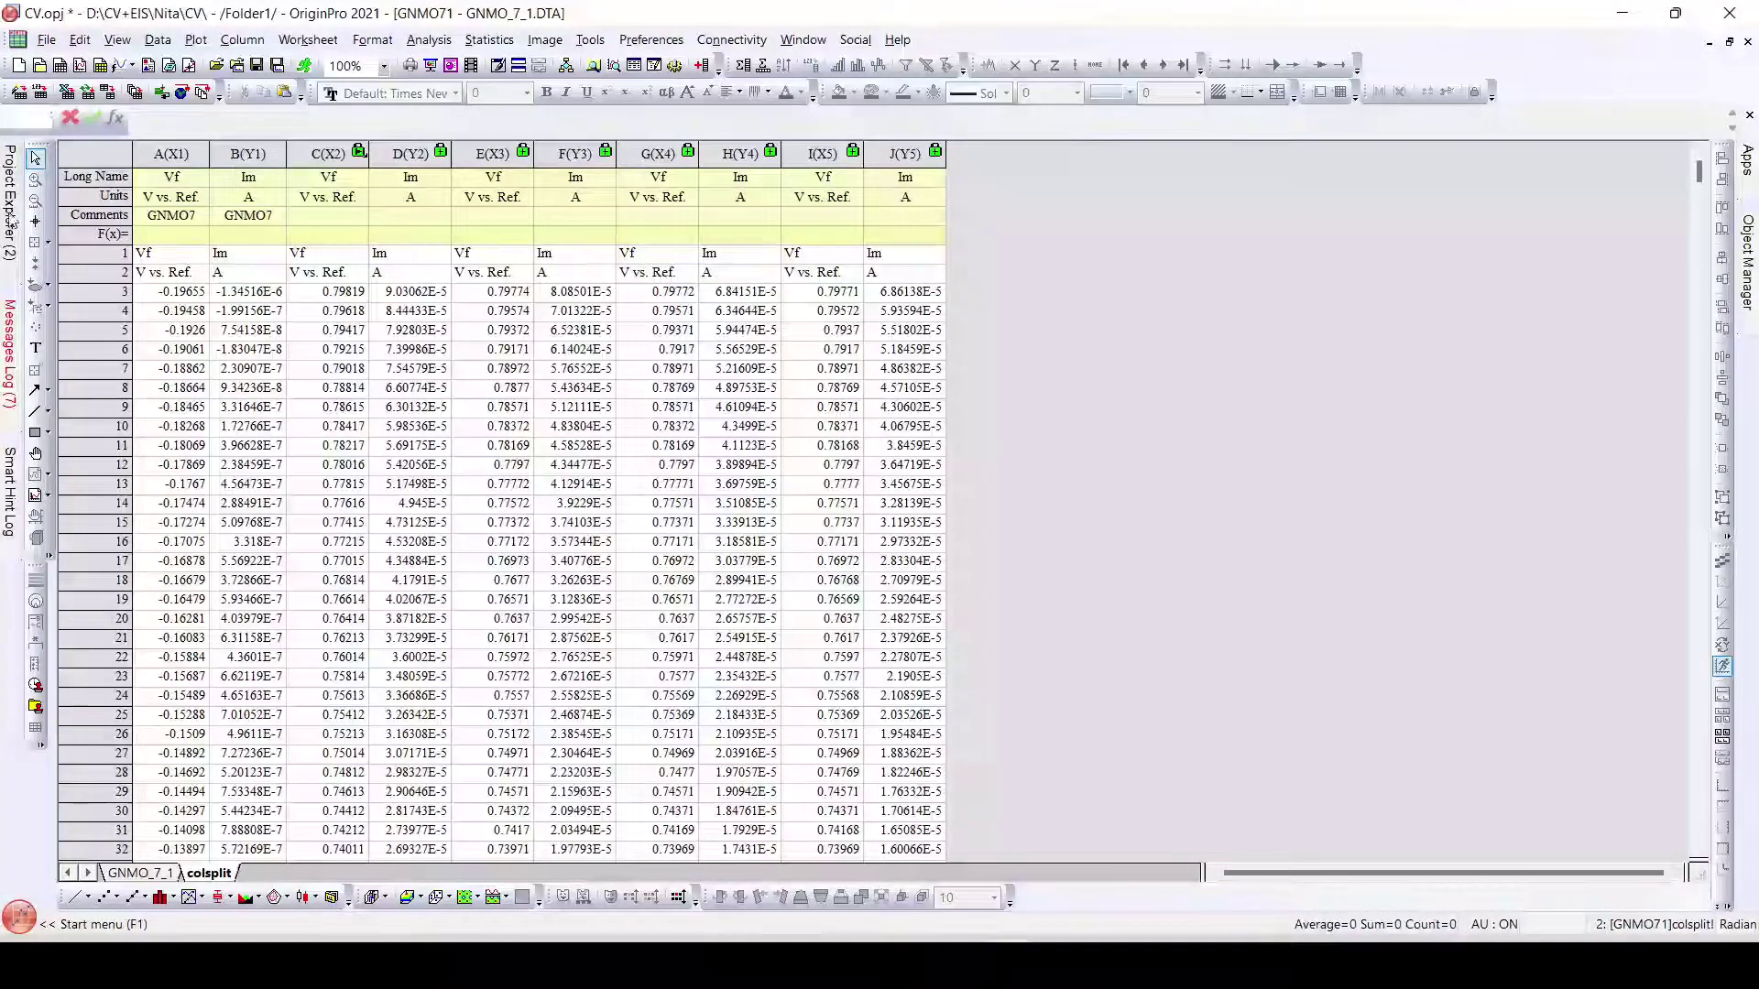
mouse_move(11, 211)
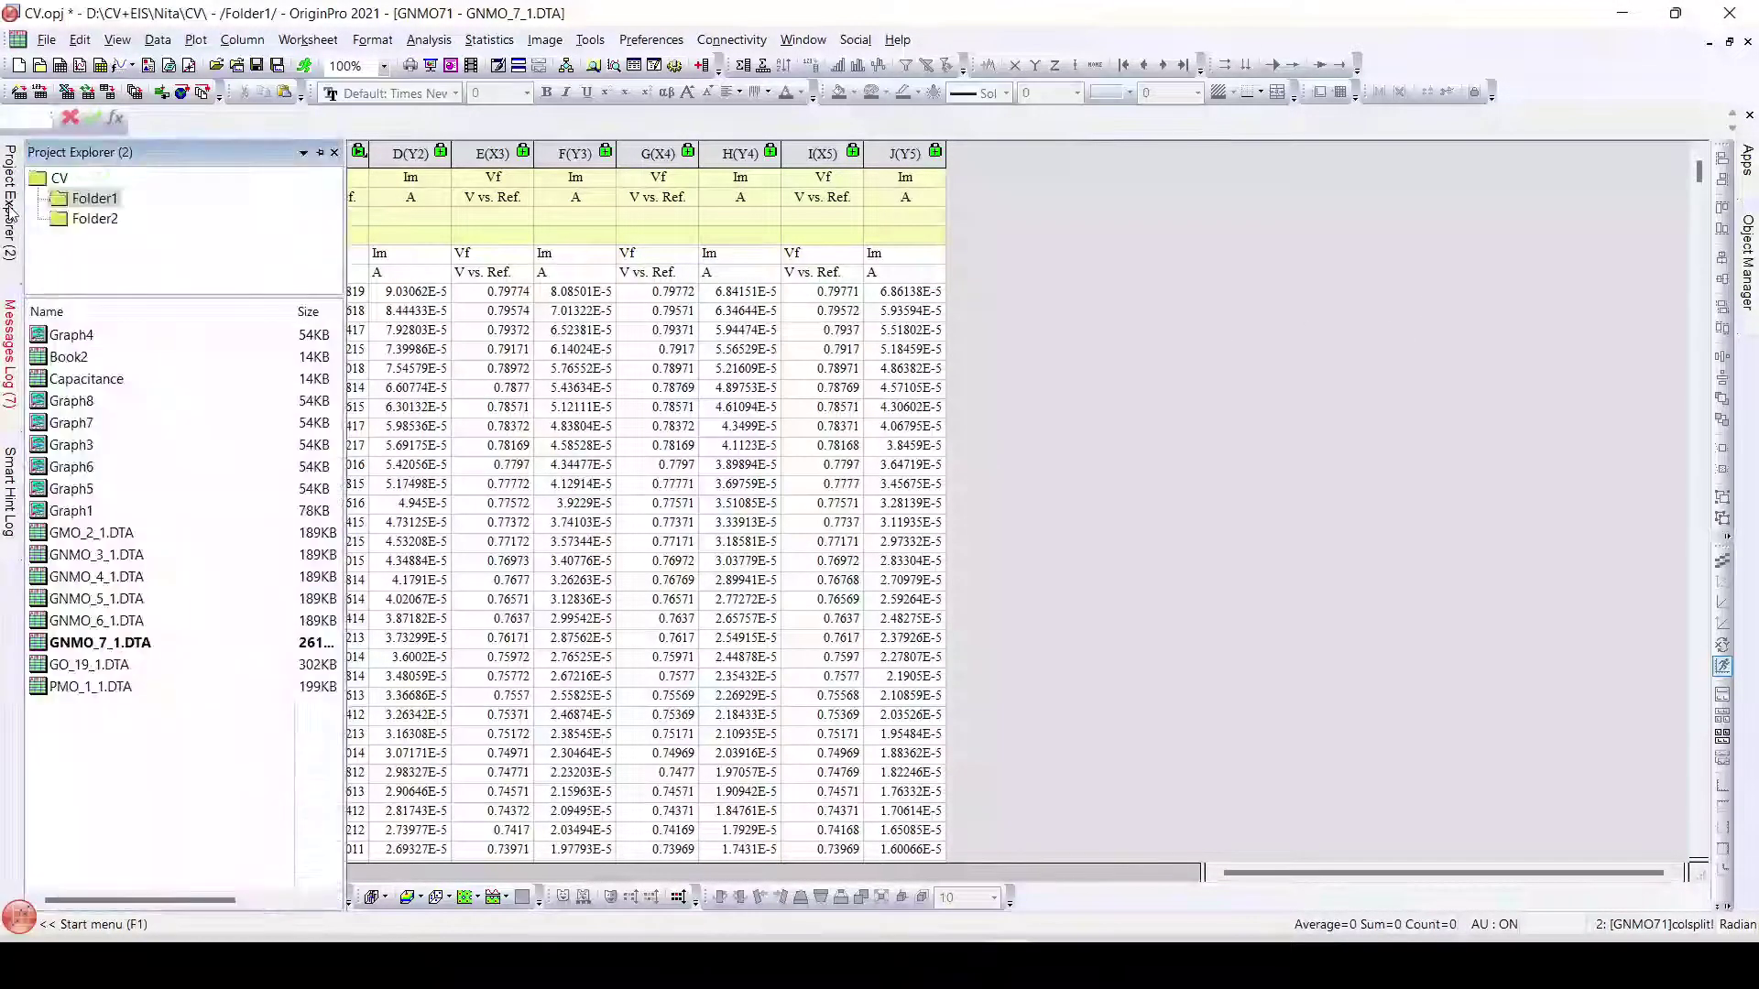
Step: Create an empty two-column Book3 in Folder2, enlarge and reposition it, then return to Folder1
click(75, 224)
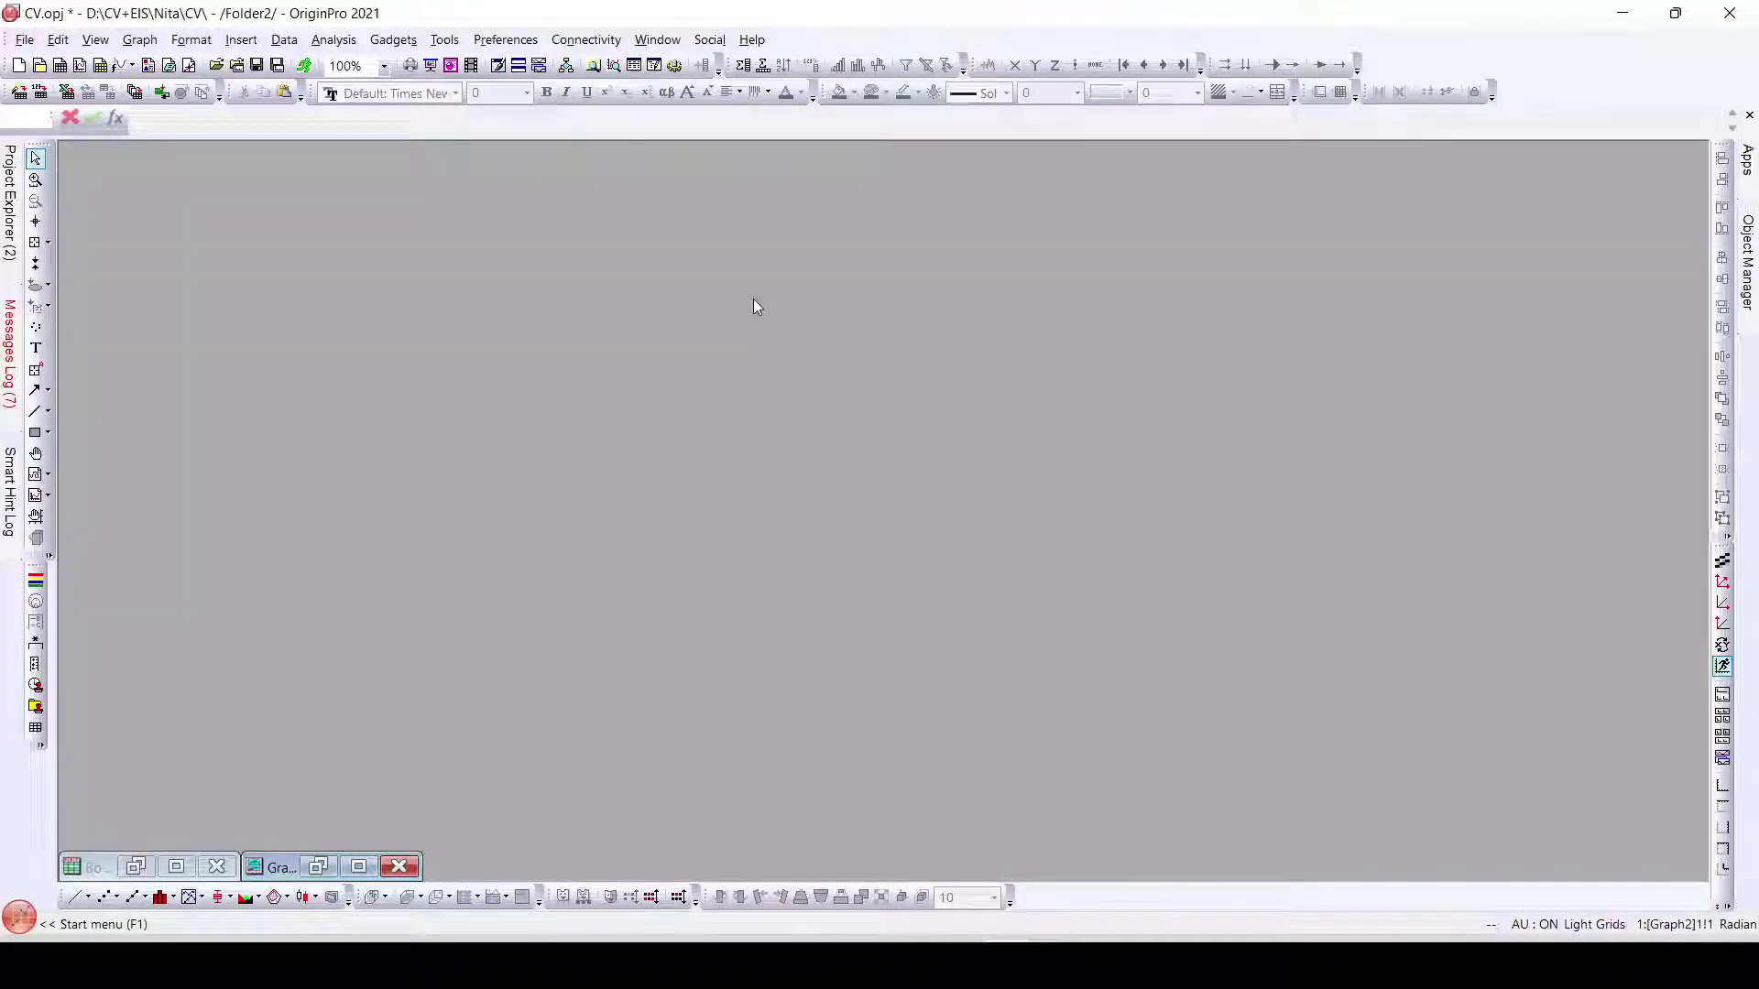
click(59, 66)
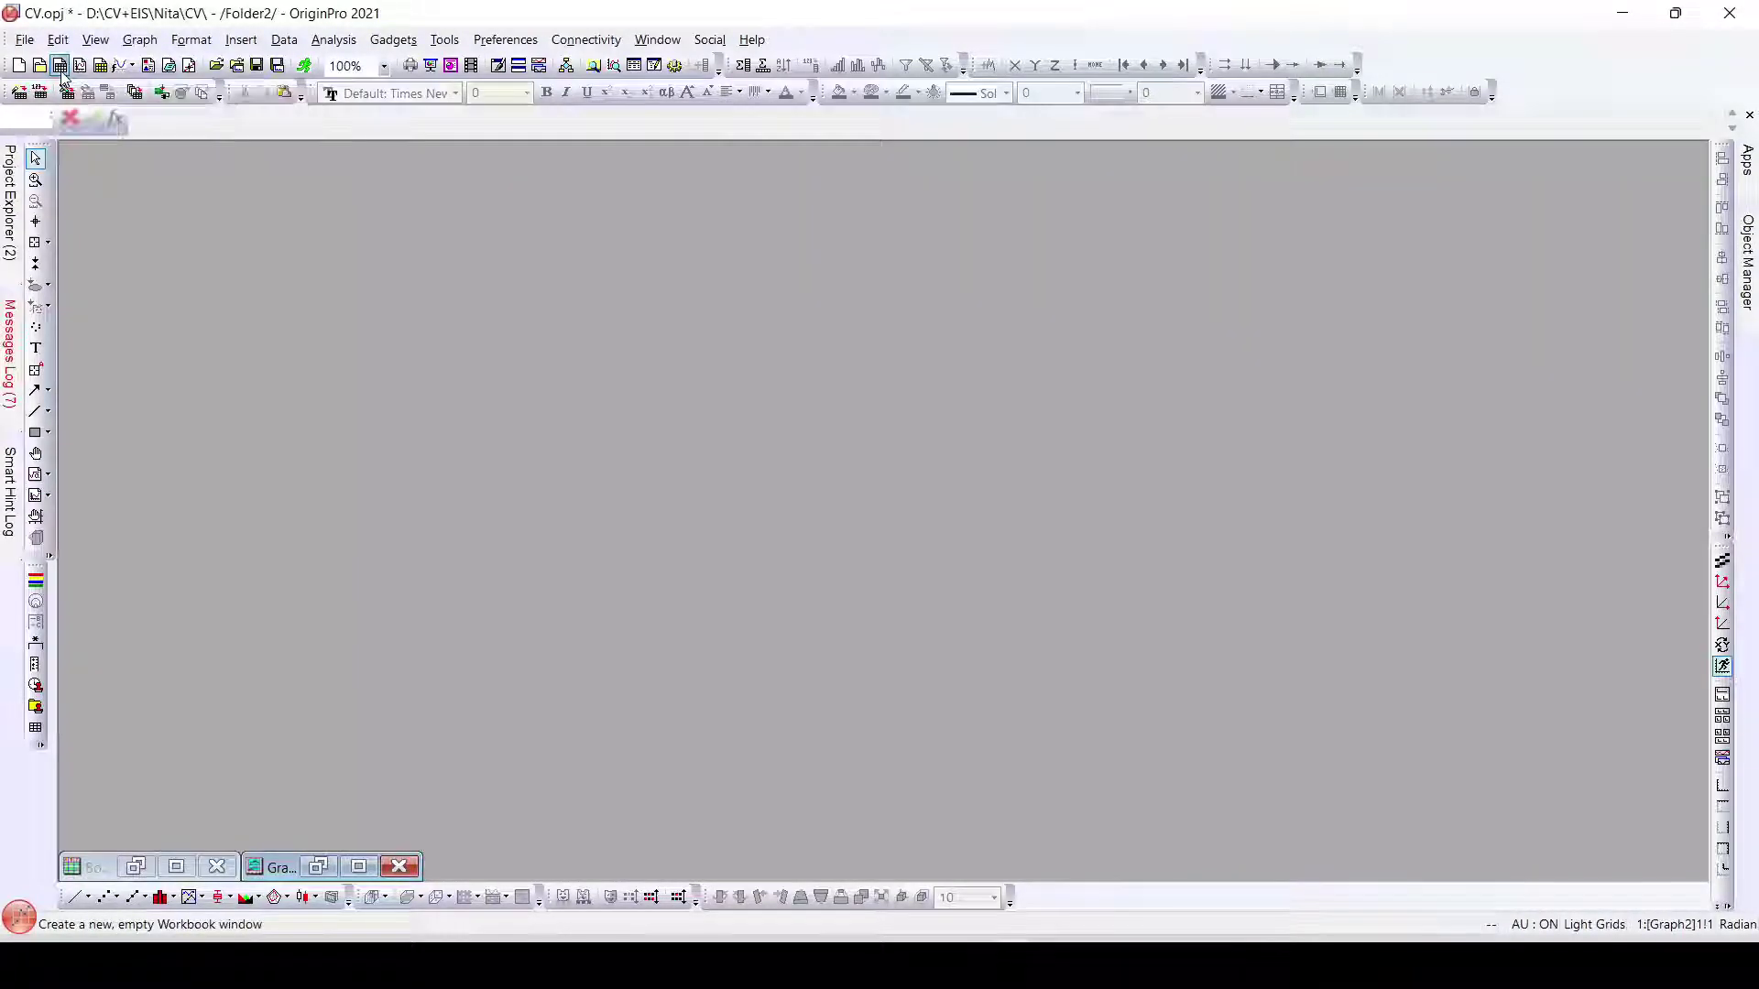
drag(502, 443, 485, 271)
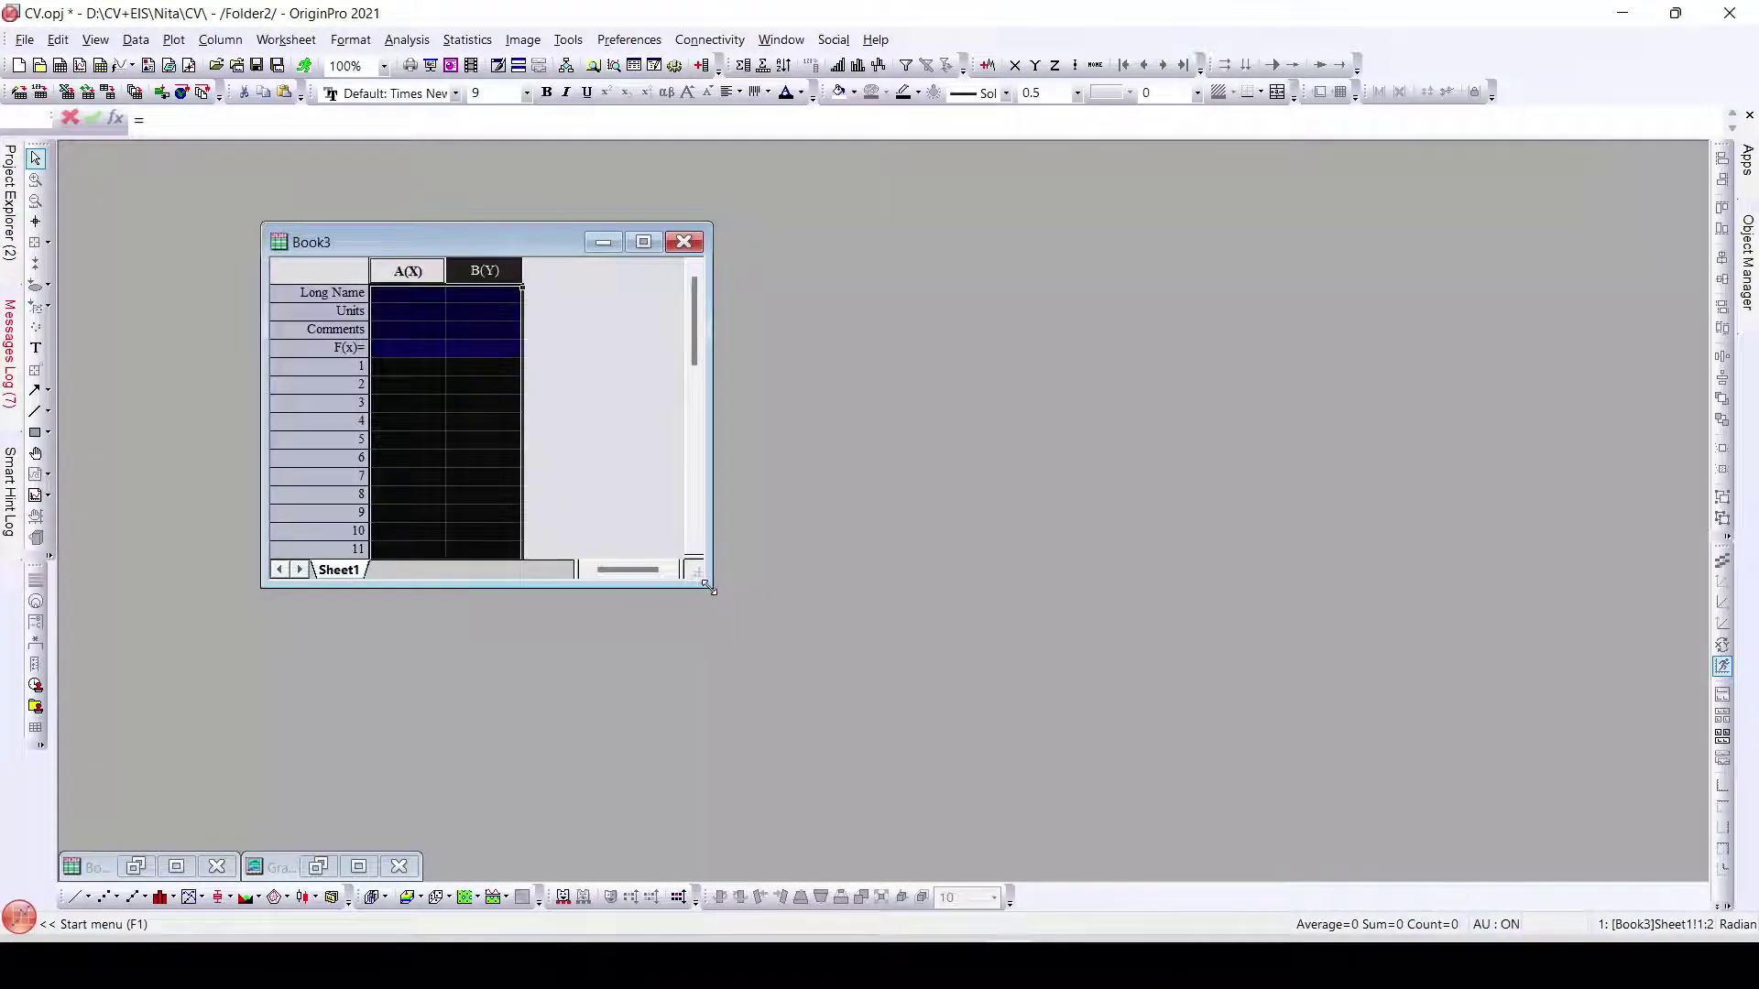
drag(709, 592, 959, 649)
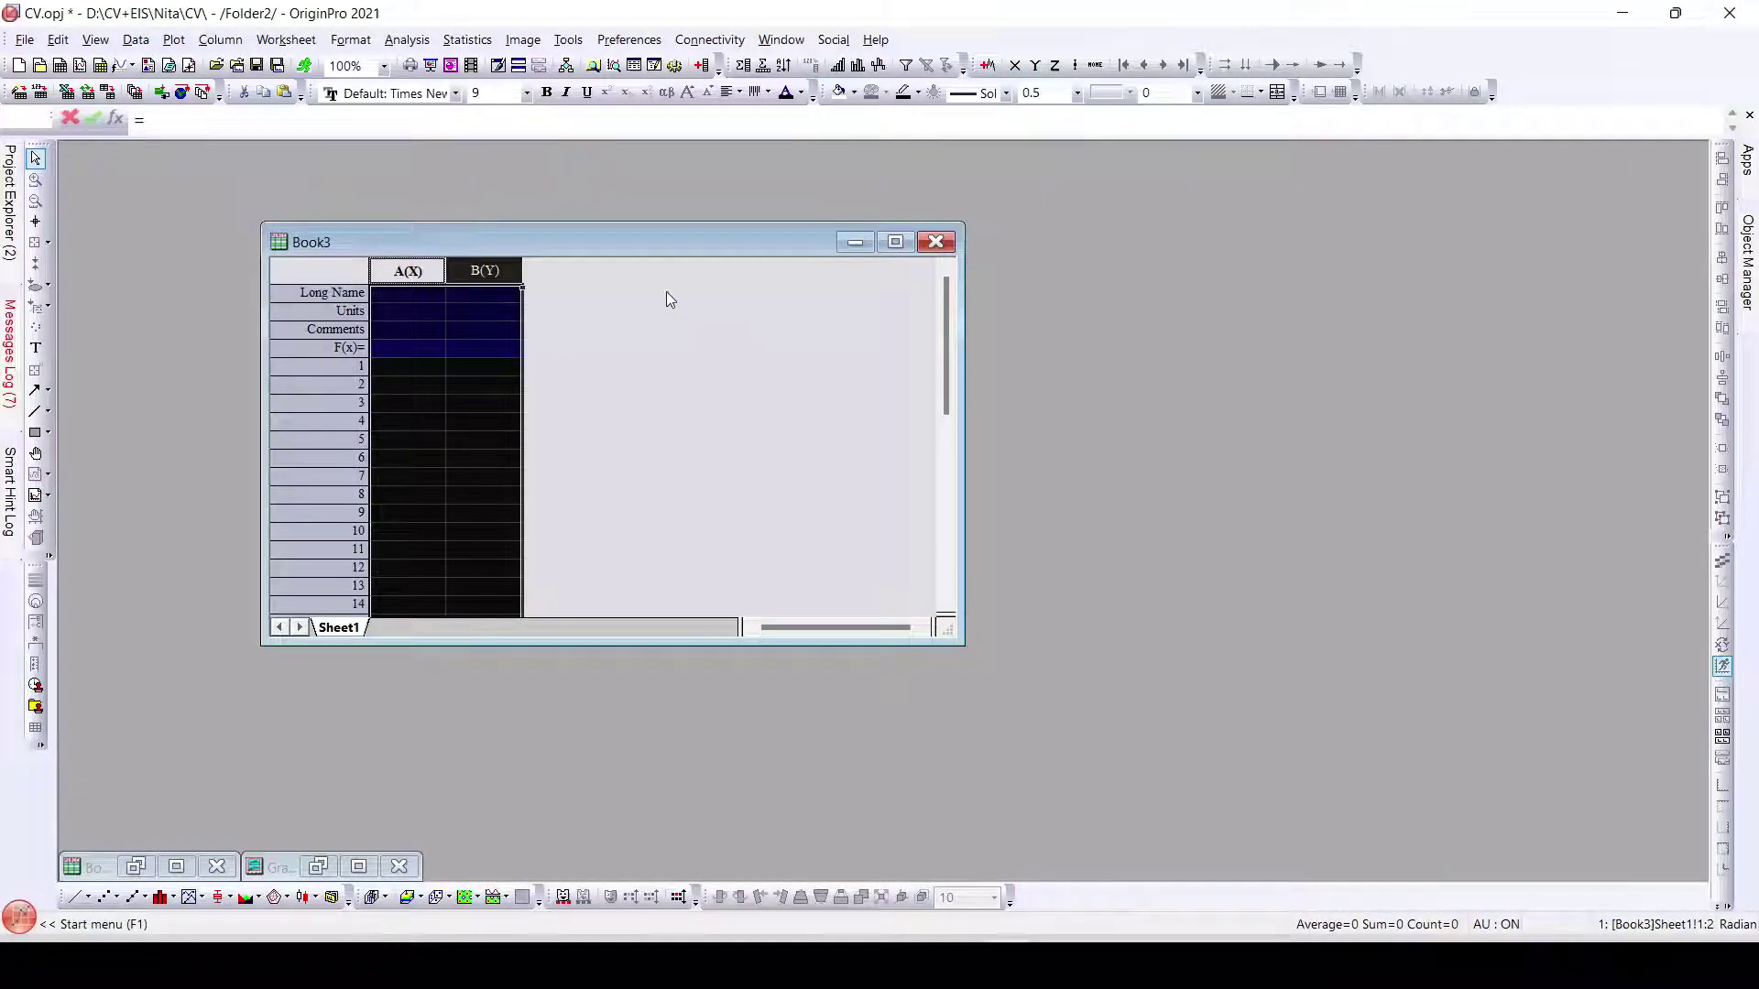
drag(642, 249, 616, 200)
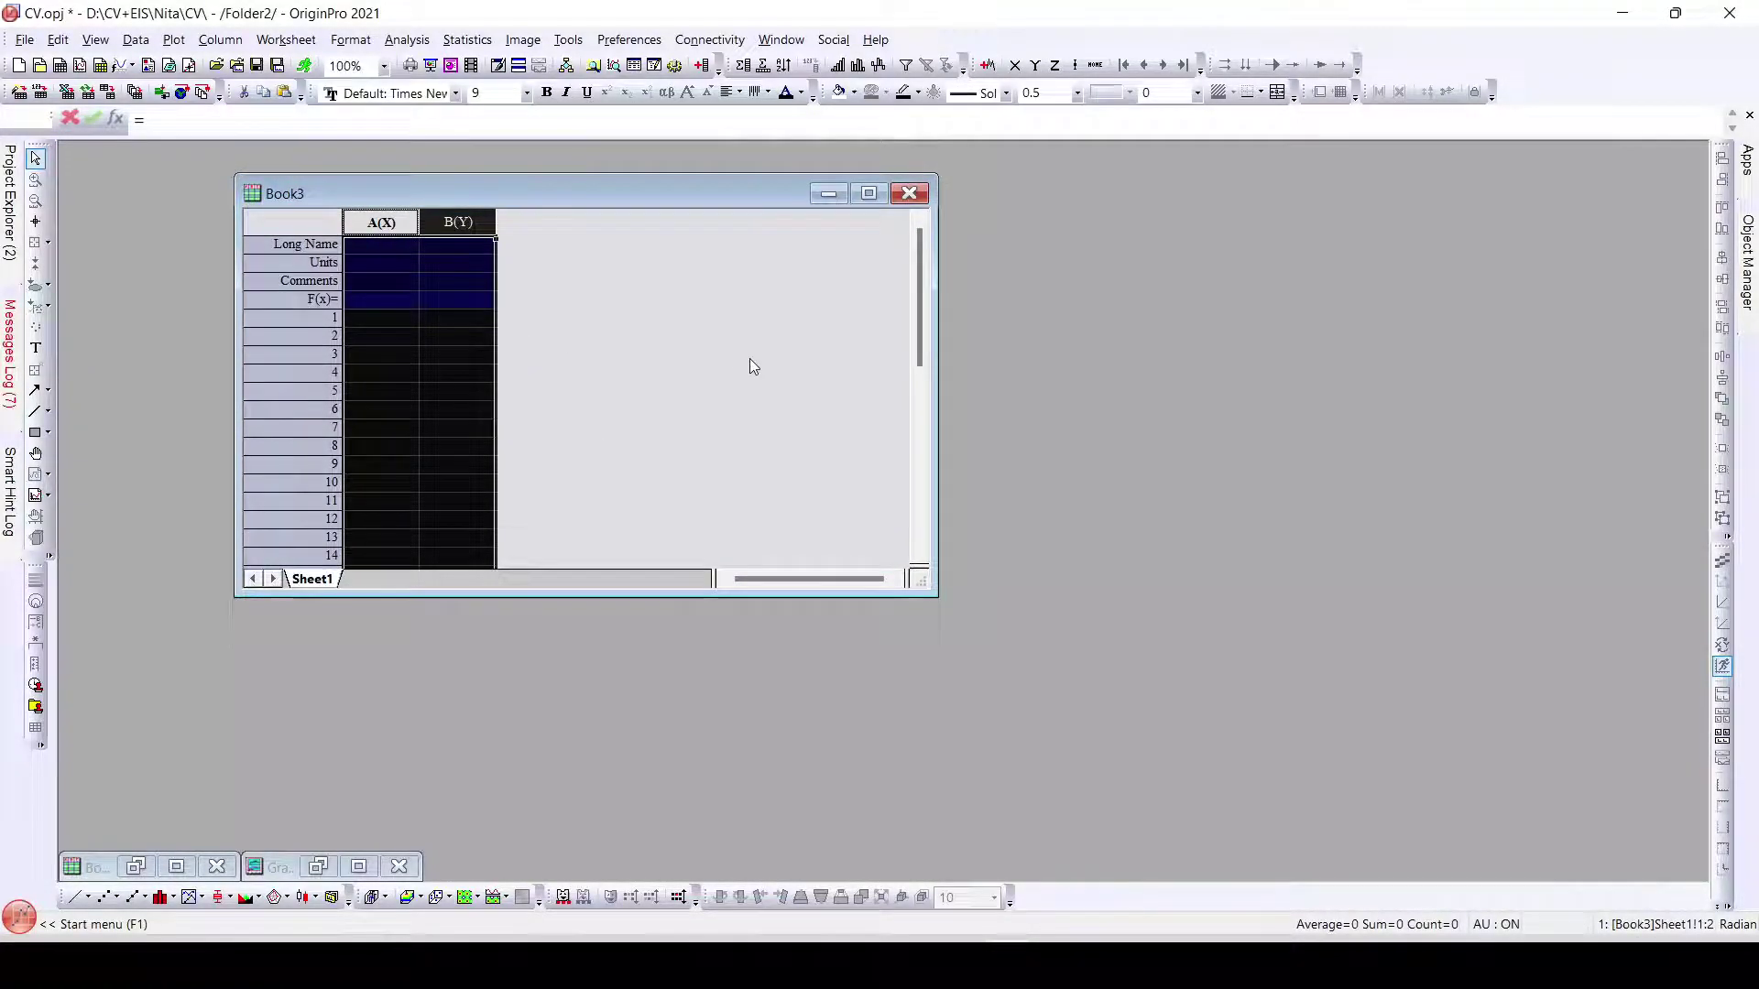
mouse_move(13, 203)
click(91, 198)
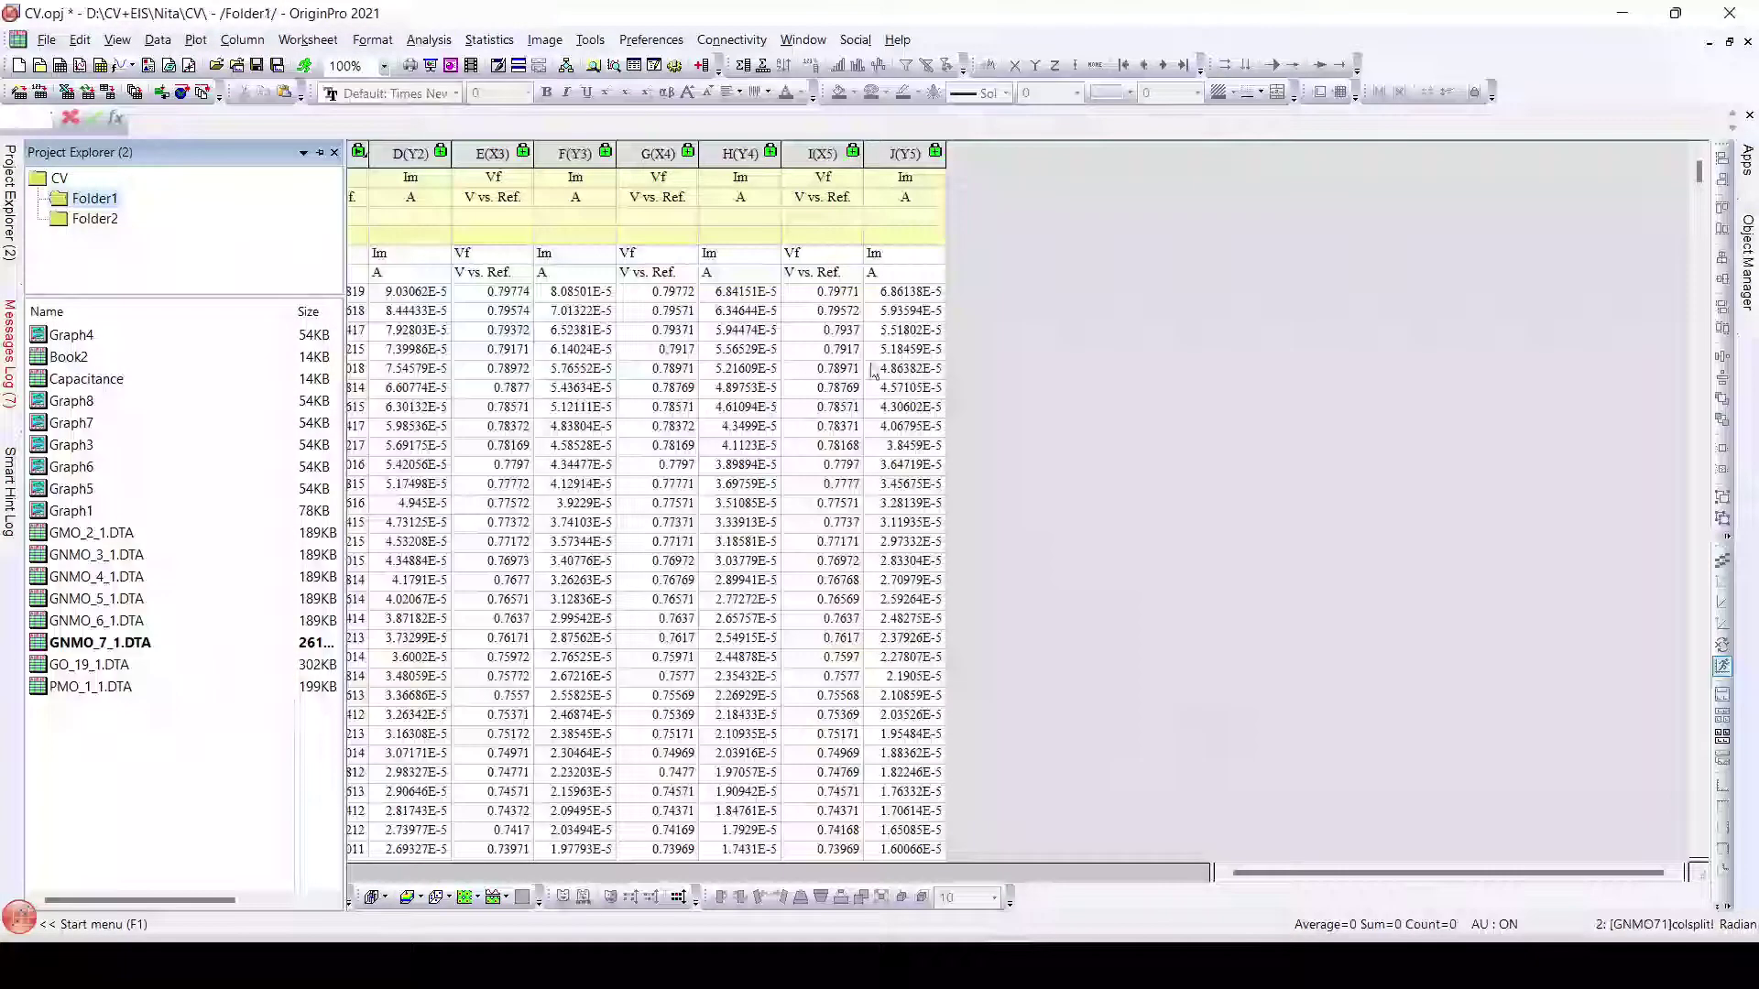
Step: Select GNMO7 columns A:B and their comment cells, then switch to Folder2 showing Book3
drag(195, 147, 218, 149)
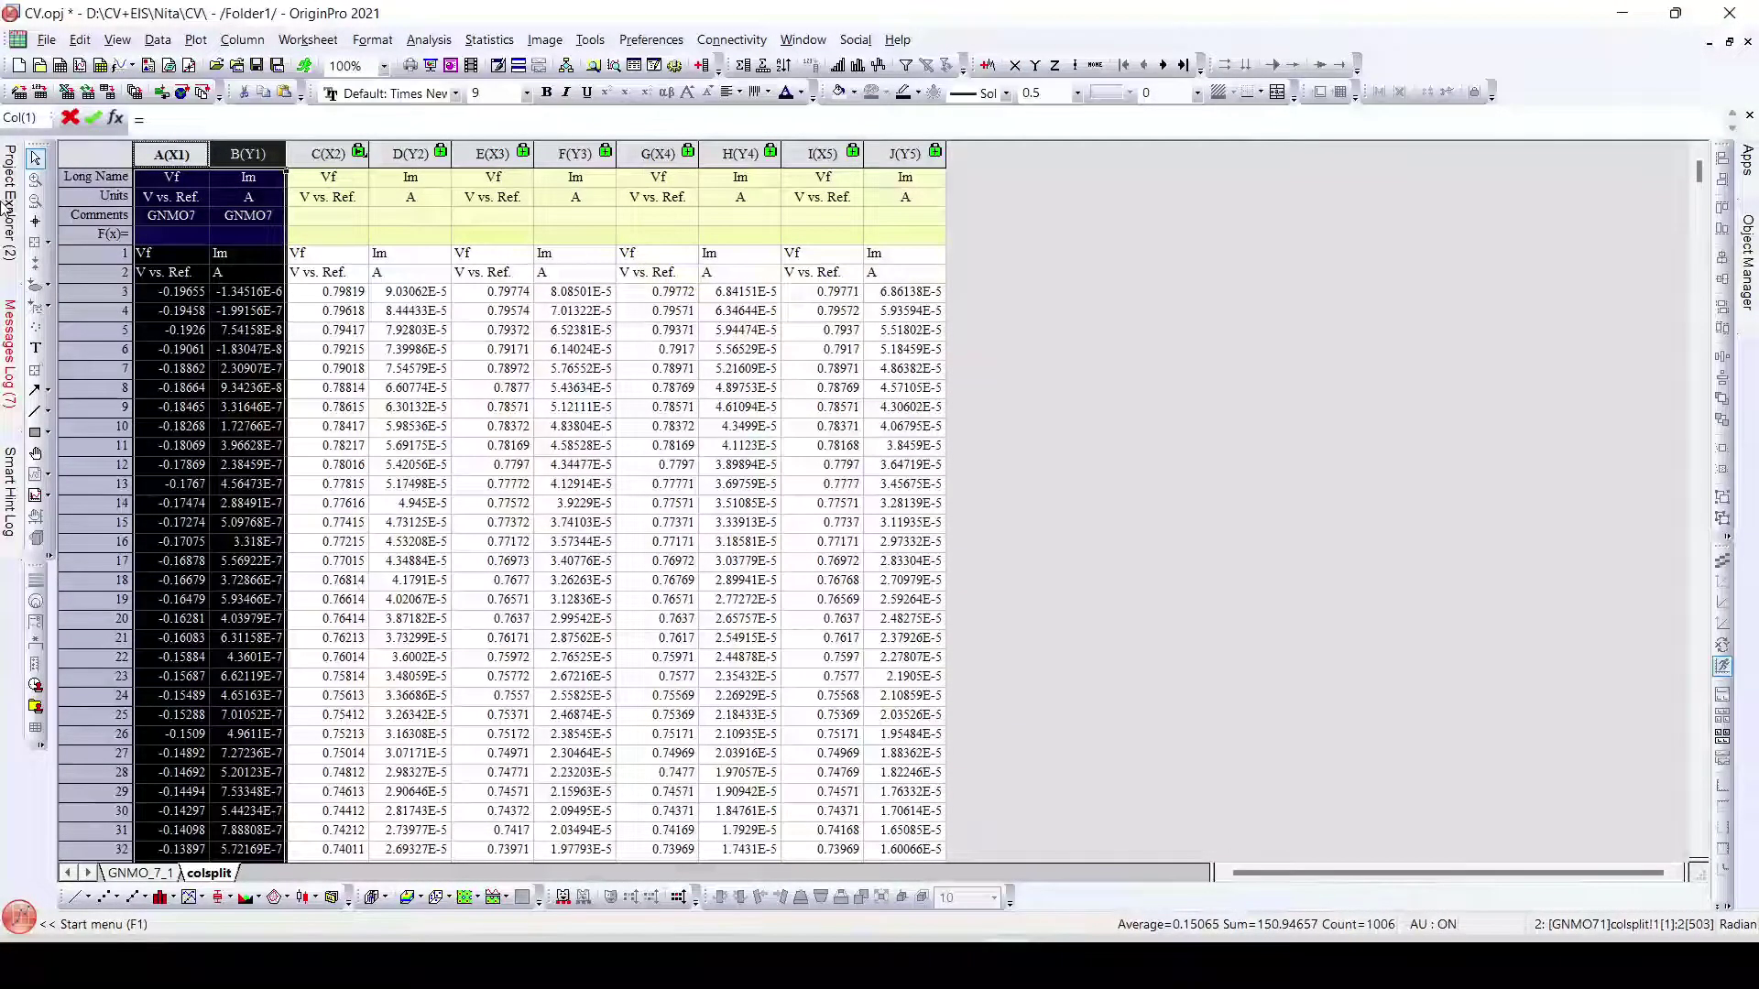
mouse_move(7, 206)
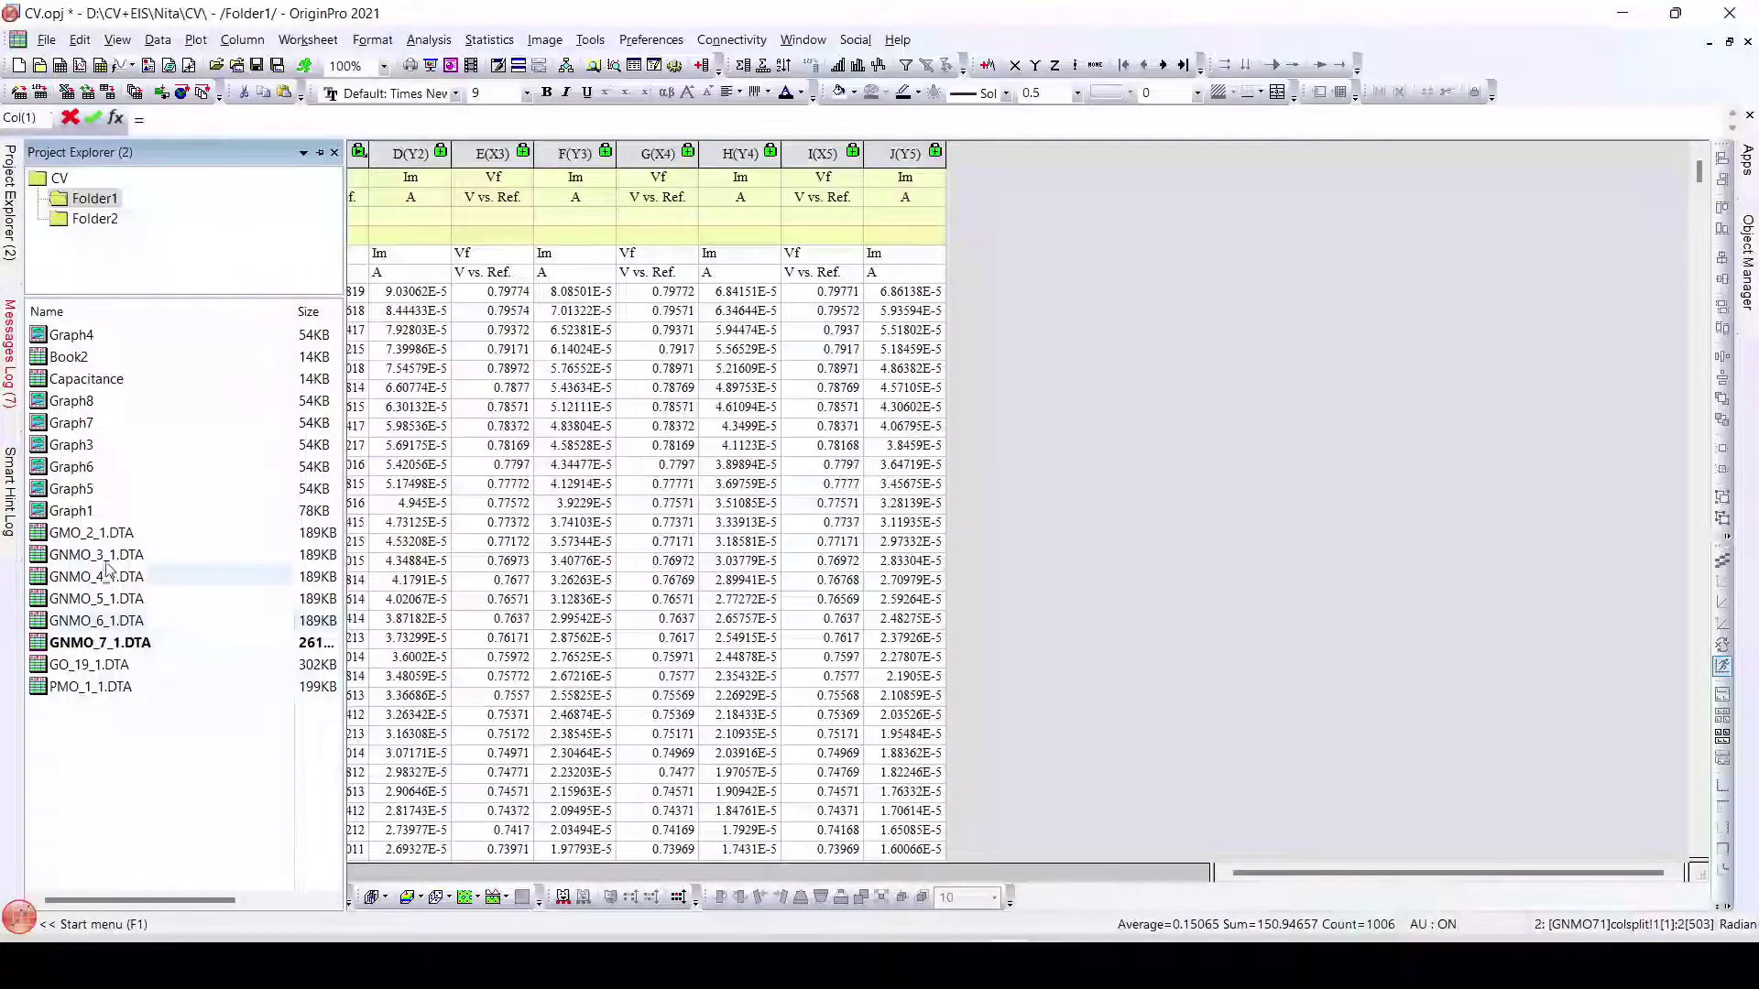
mouse_move(142, 542)
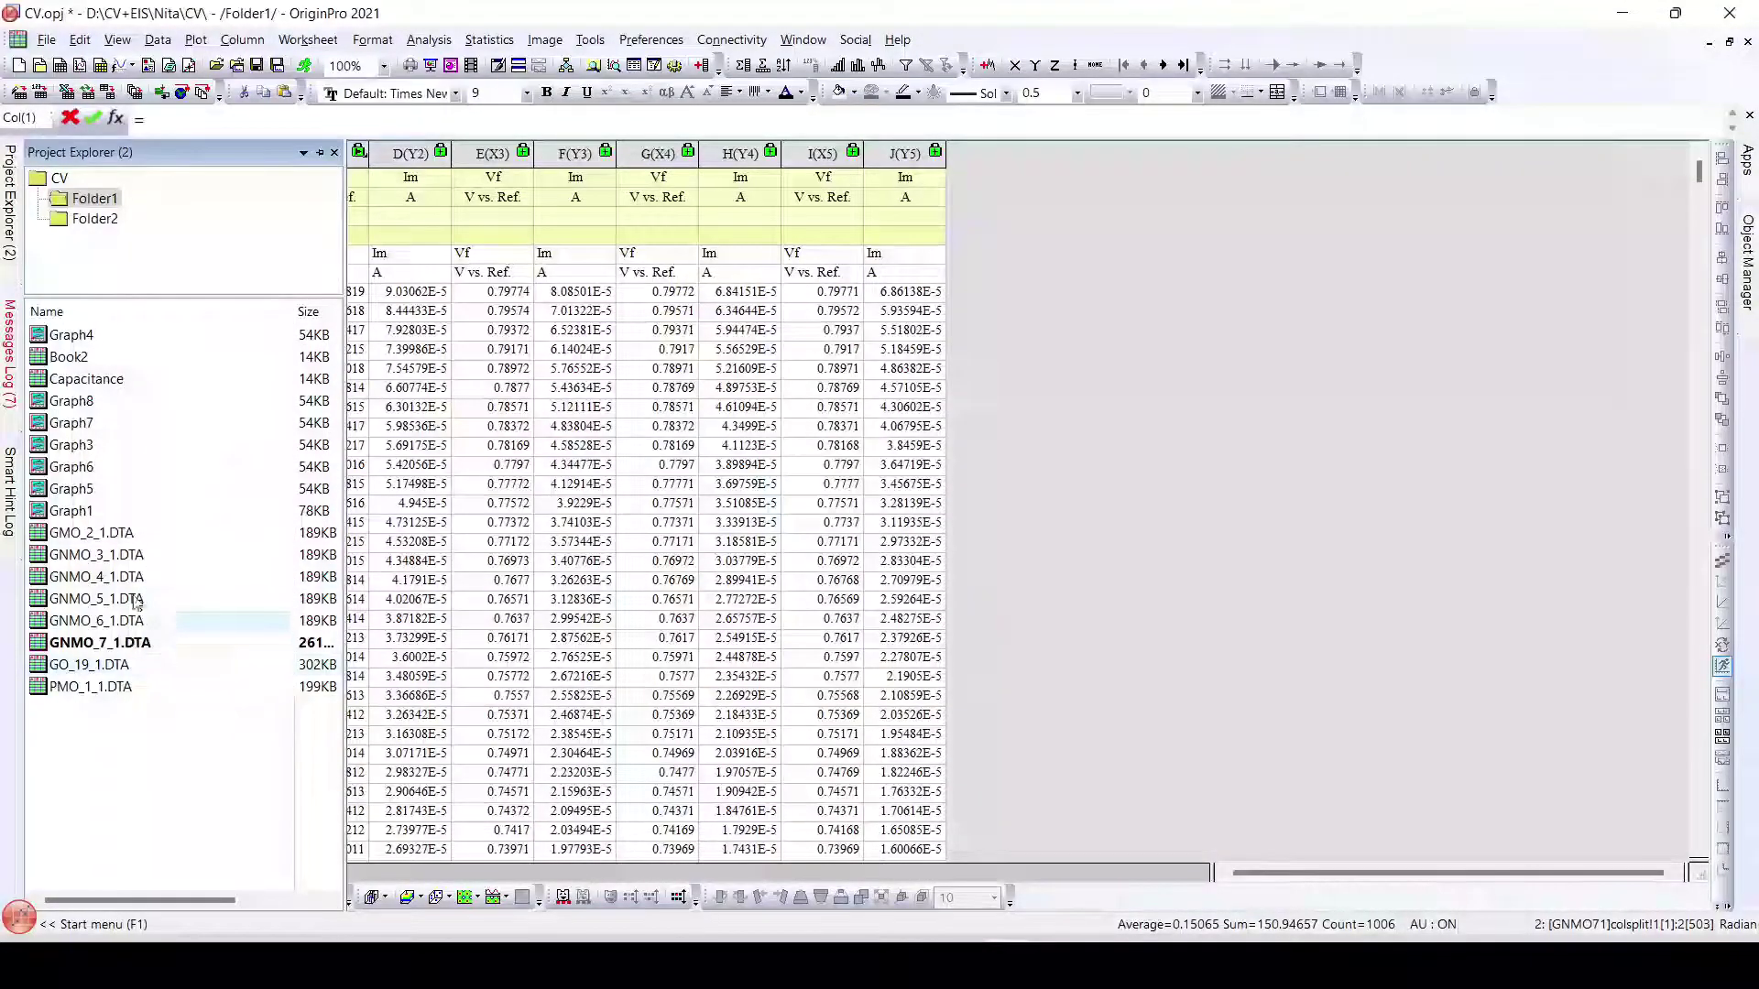
click(375, 230)
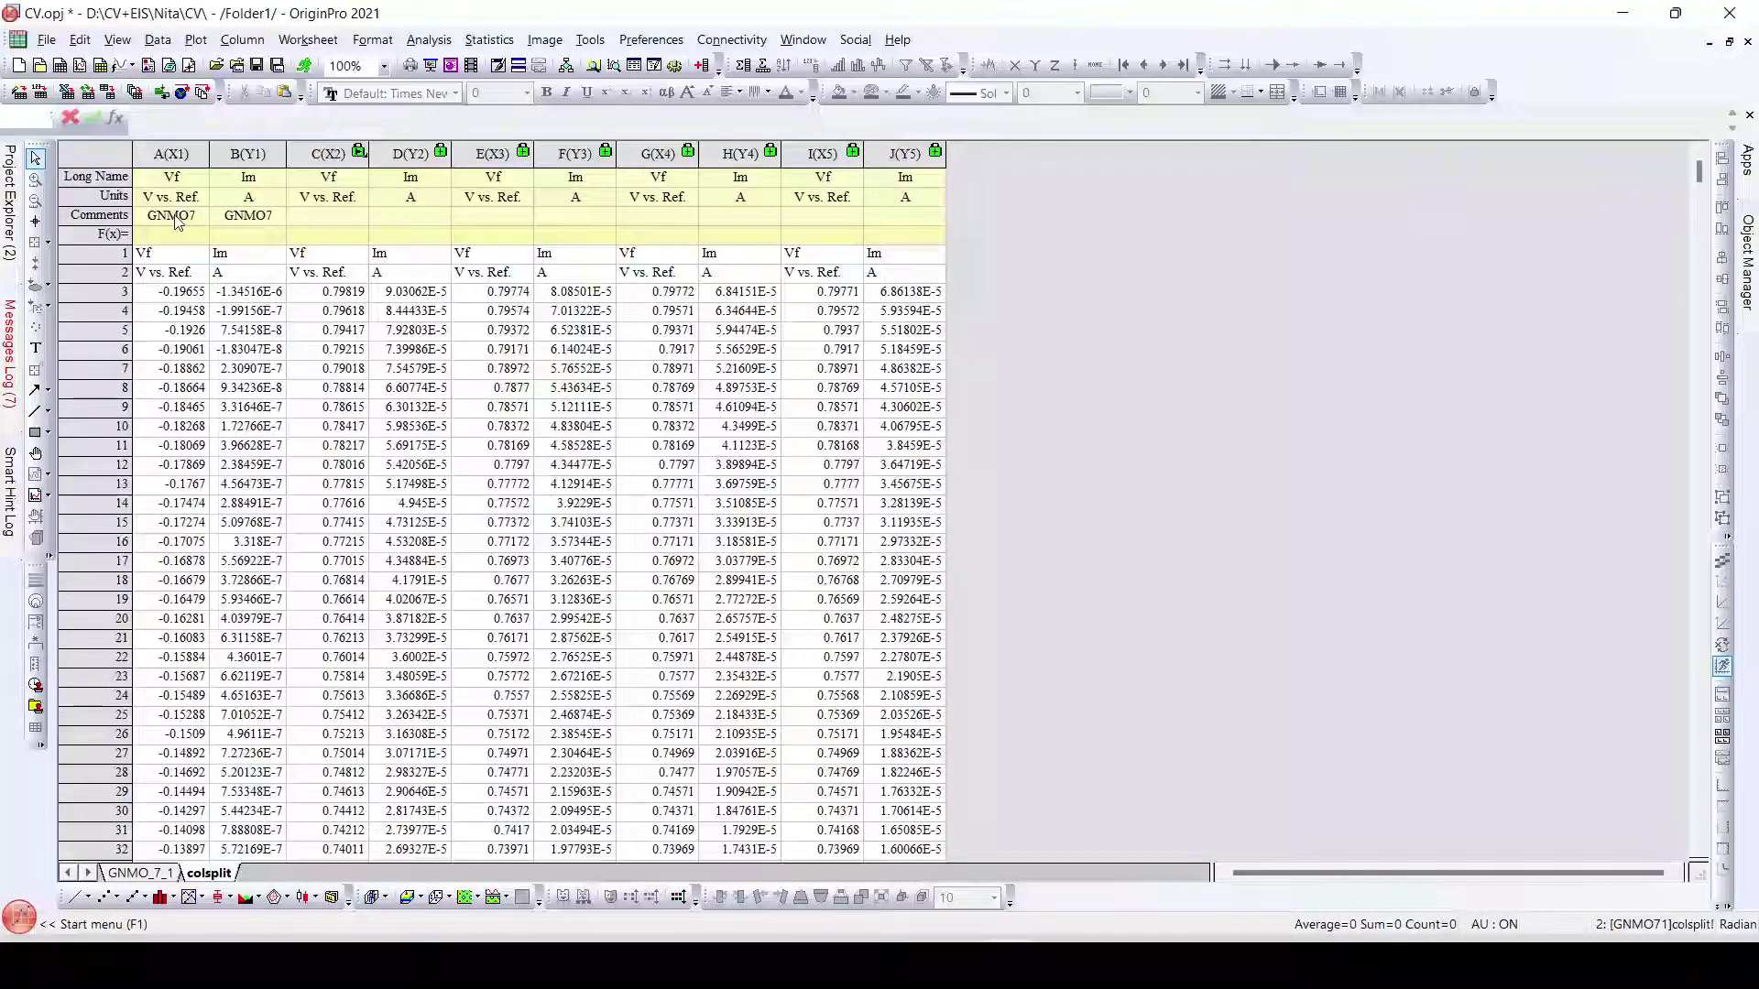
drag(177, 222, 246, 217)
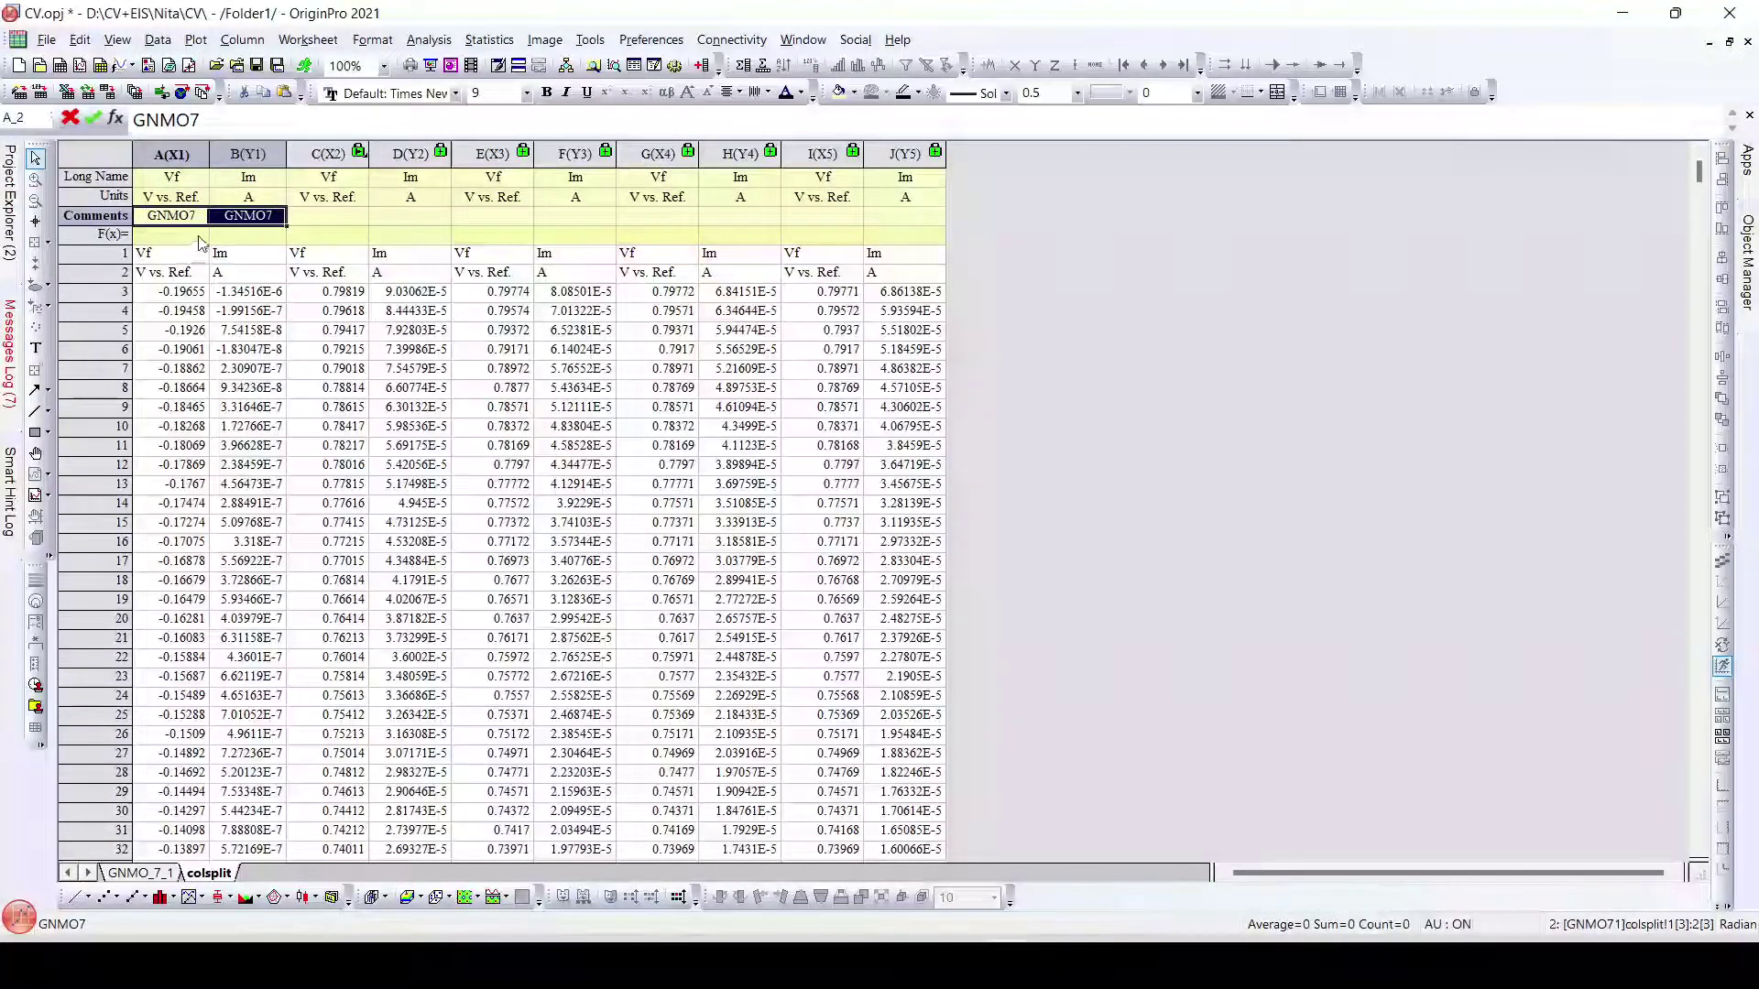
key(alt+1)
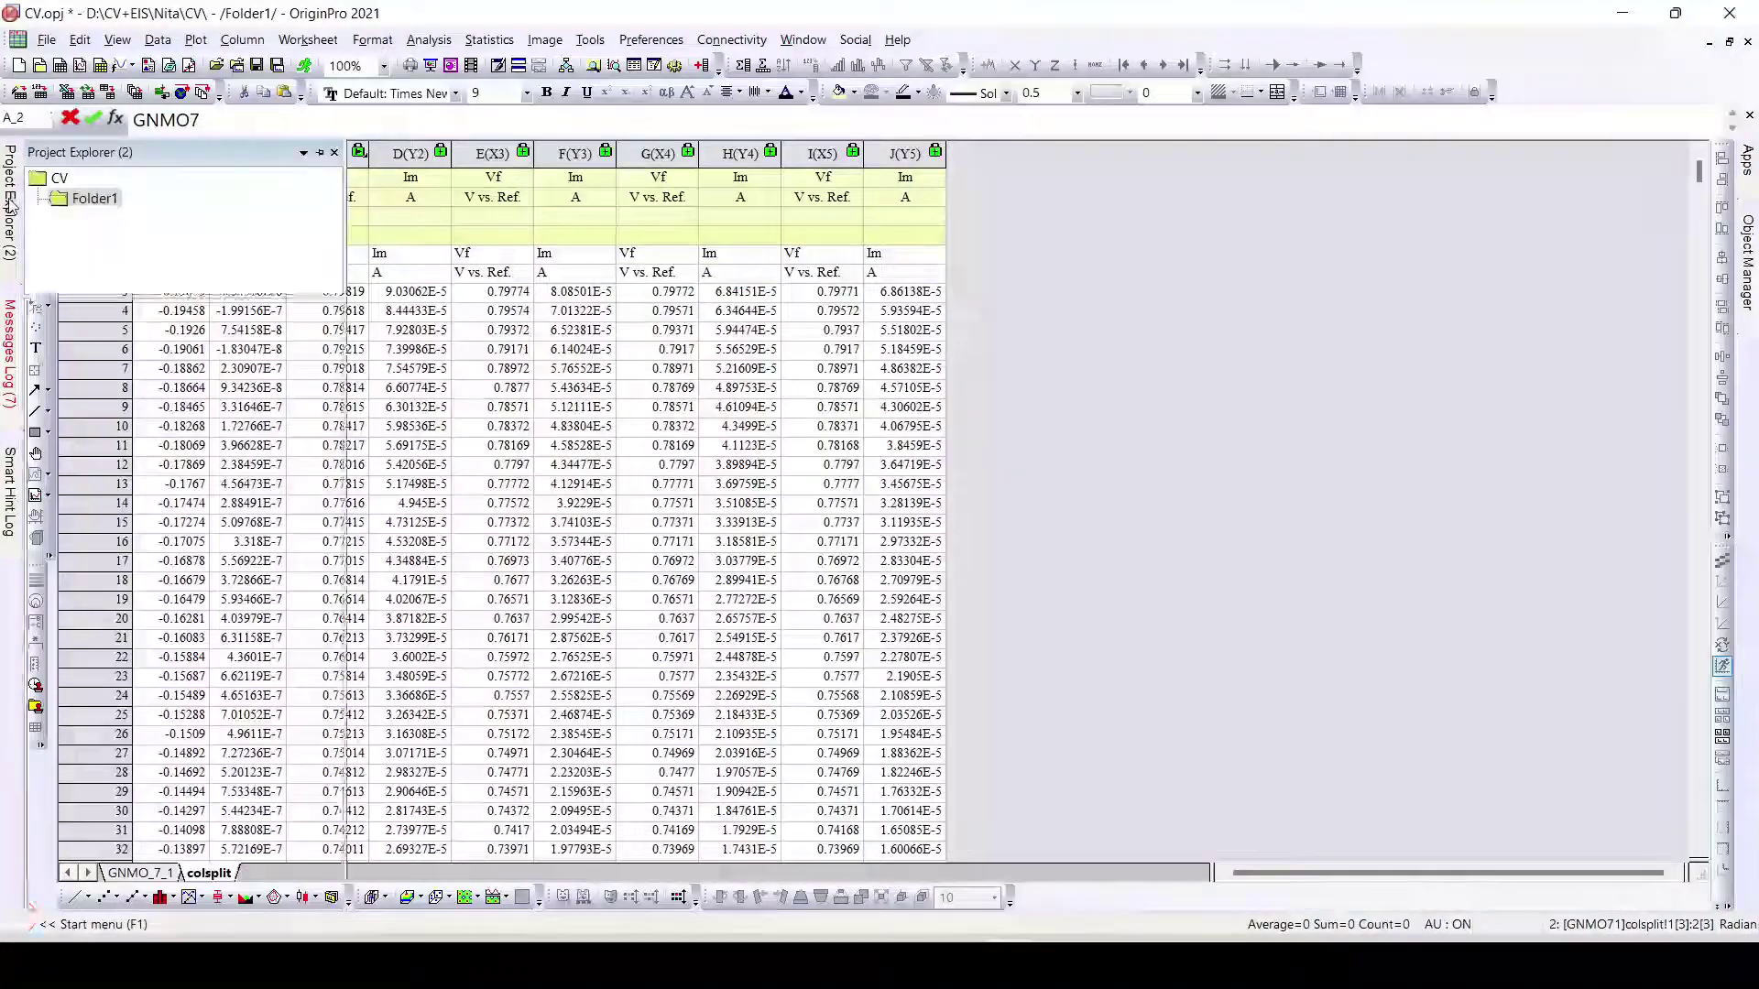
key(Down)
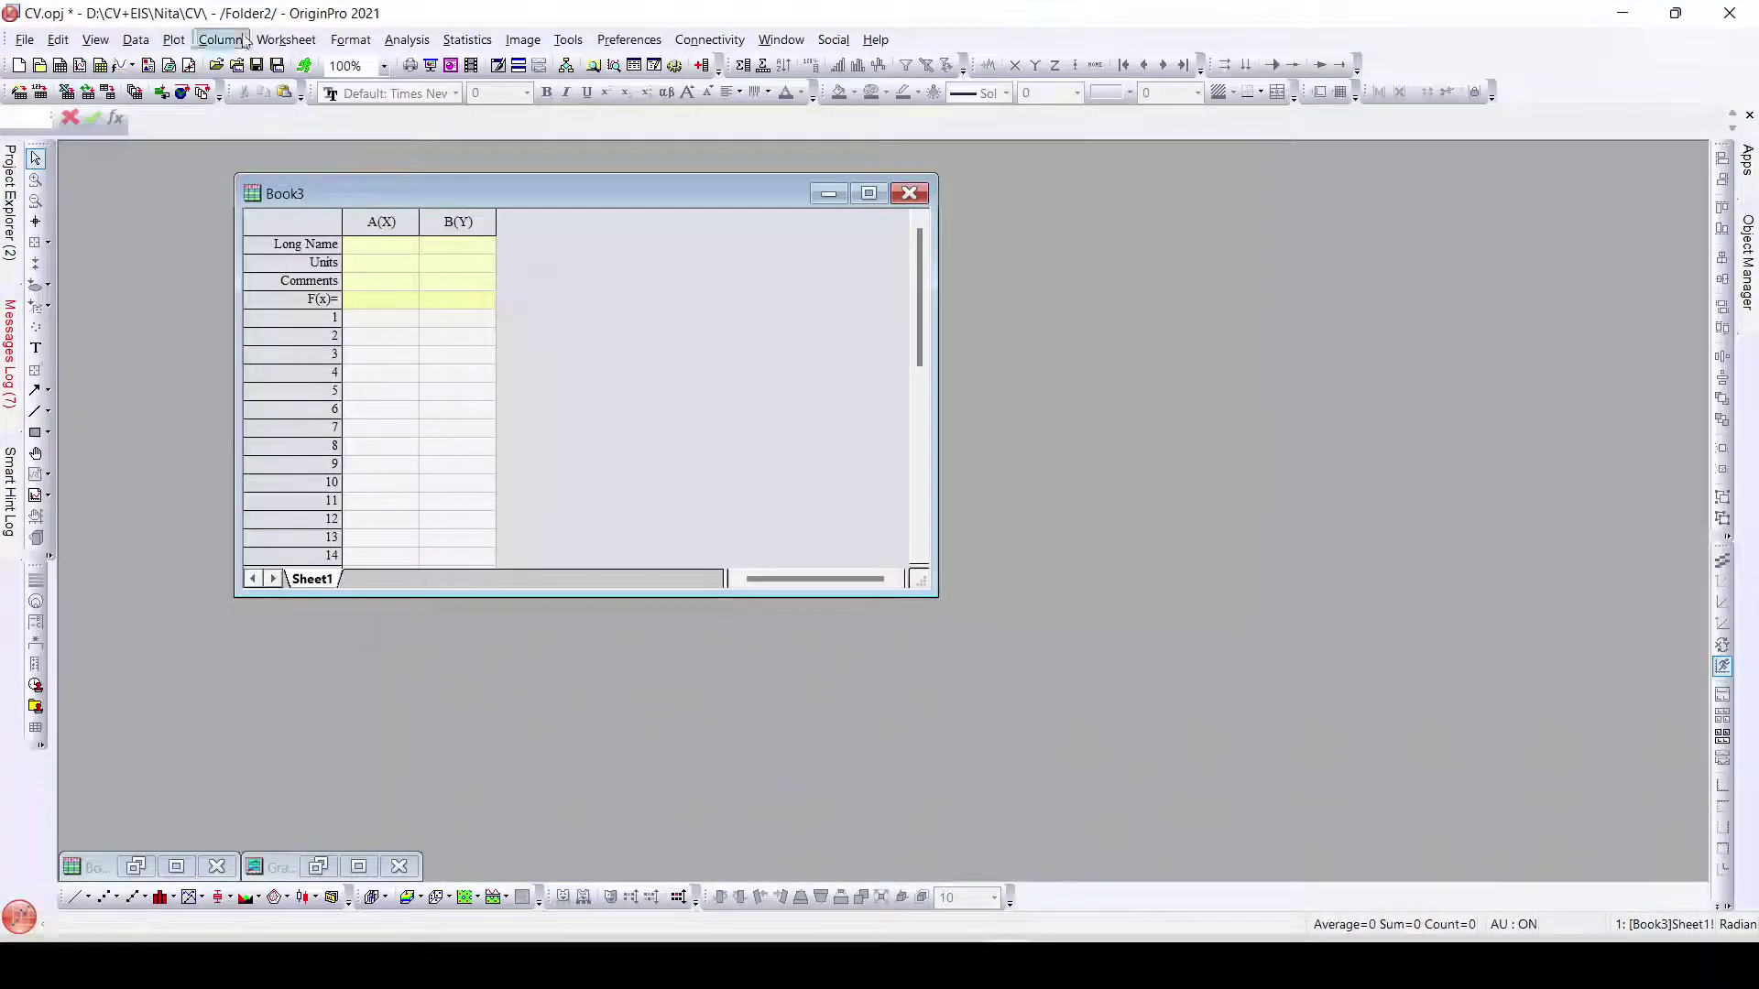
Step: Select columns A and B of the empty Book3 worksheet
click(286, 40)
click(582, 181)
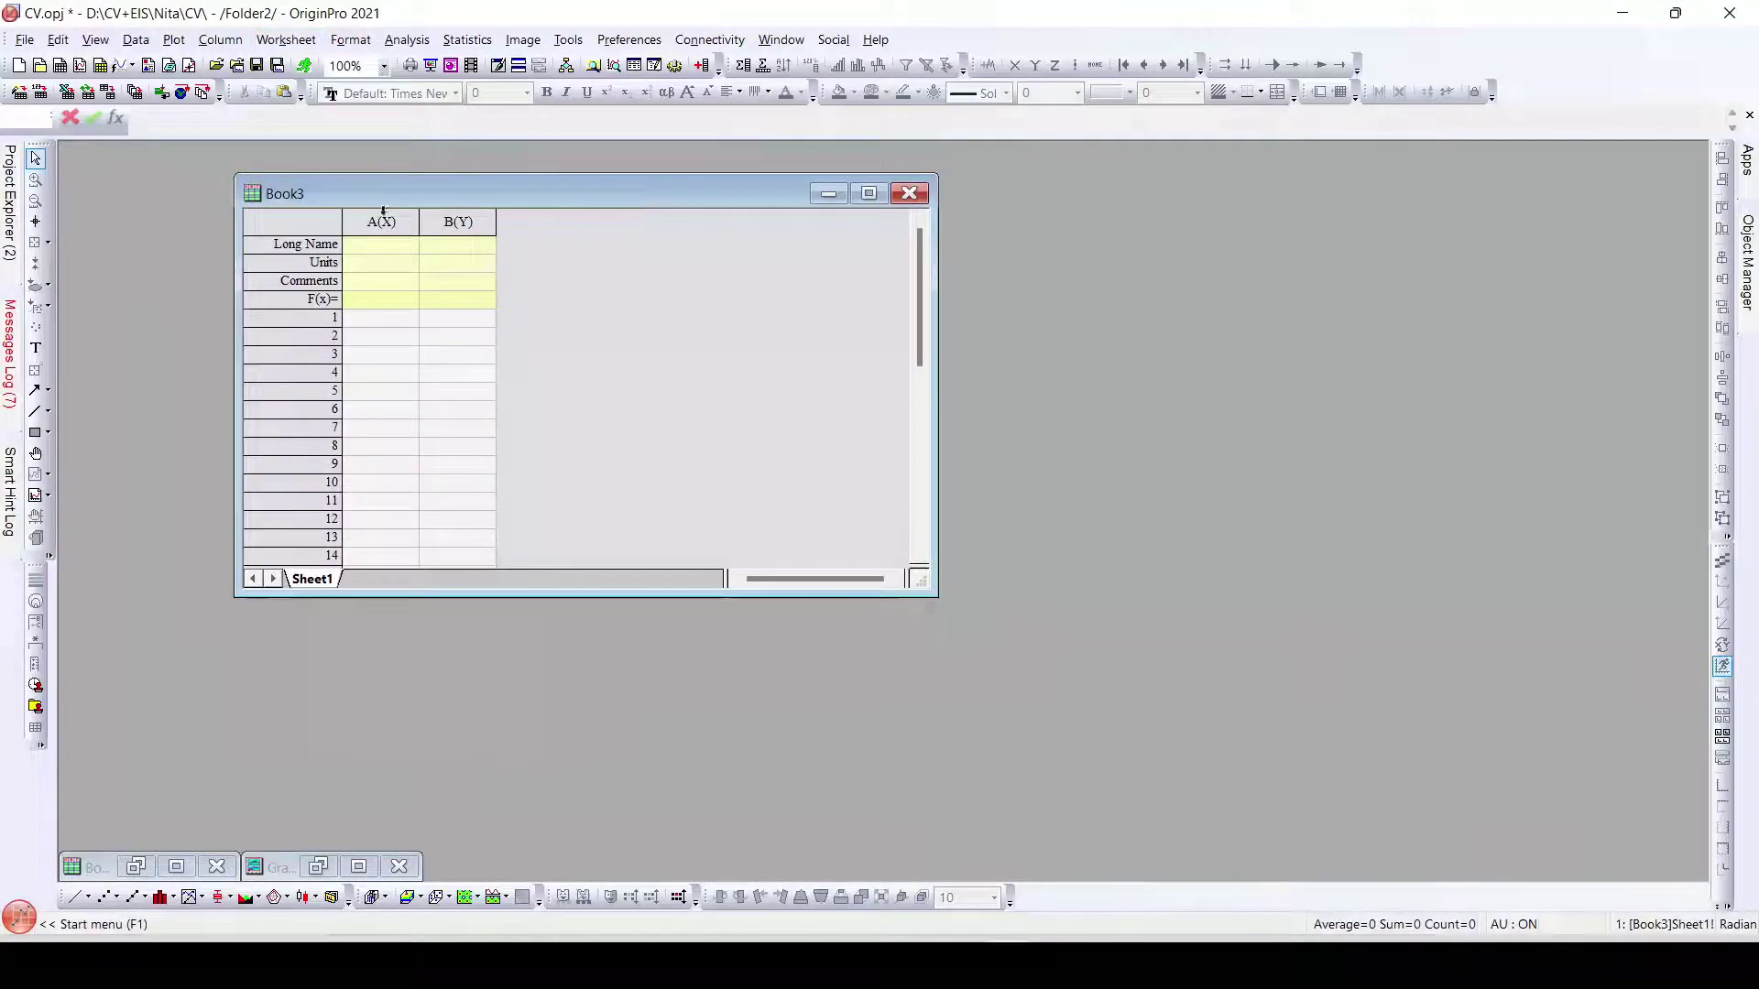
drag(381, 222, 457, 221)
Step: Open the Copy Columns (colcopy) dialog with Recalculate set to Auto and view source-column options
click(286, 39)
mouse_move(351, 39)
mouse_move(286, 39)
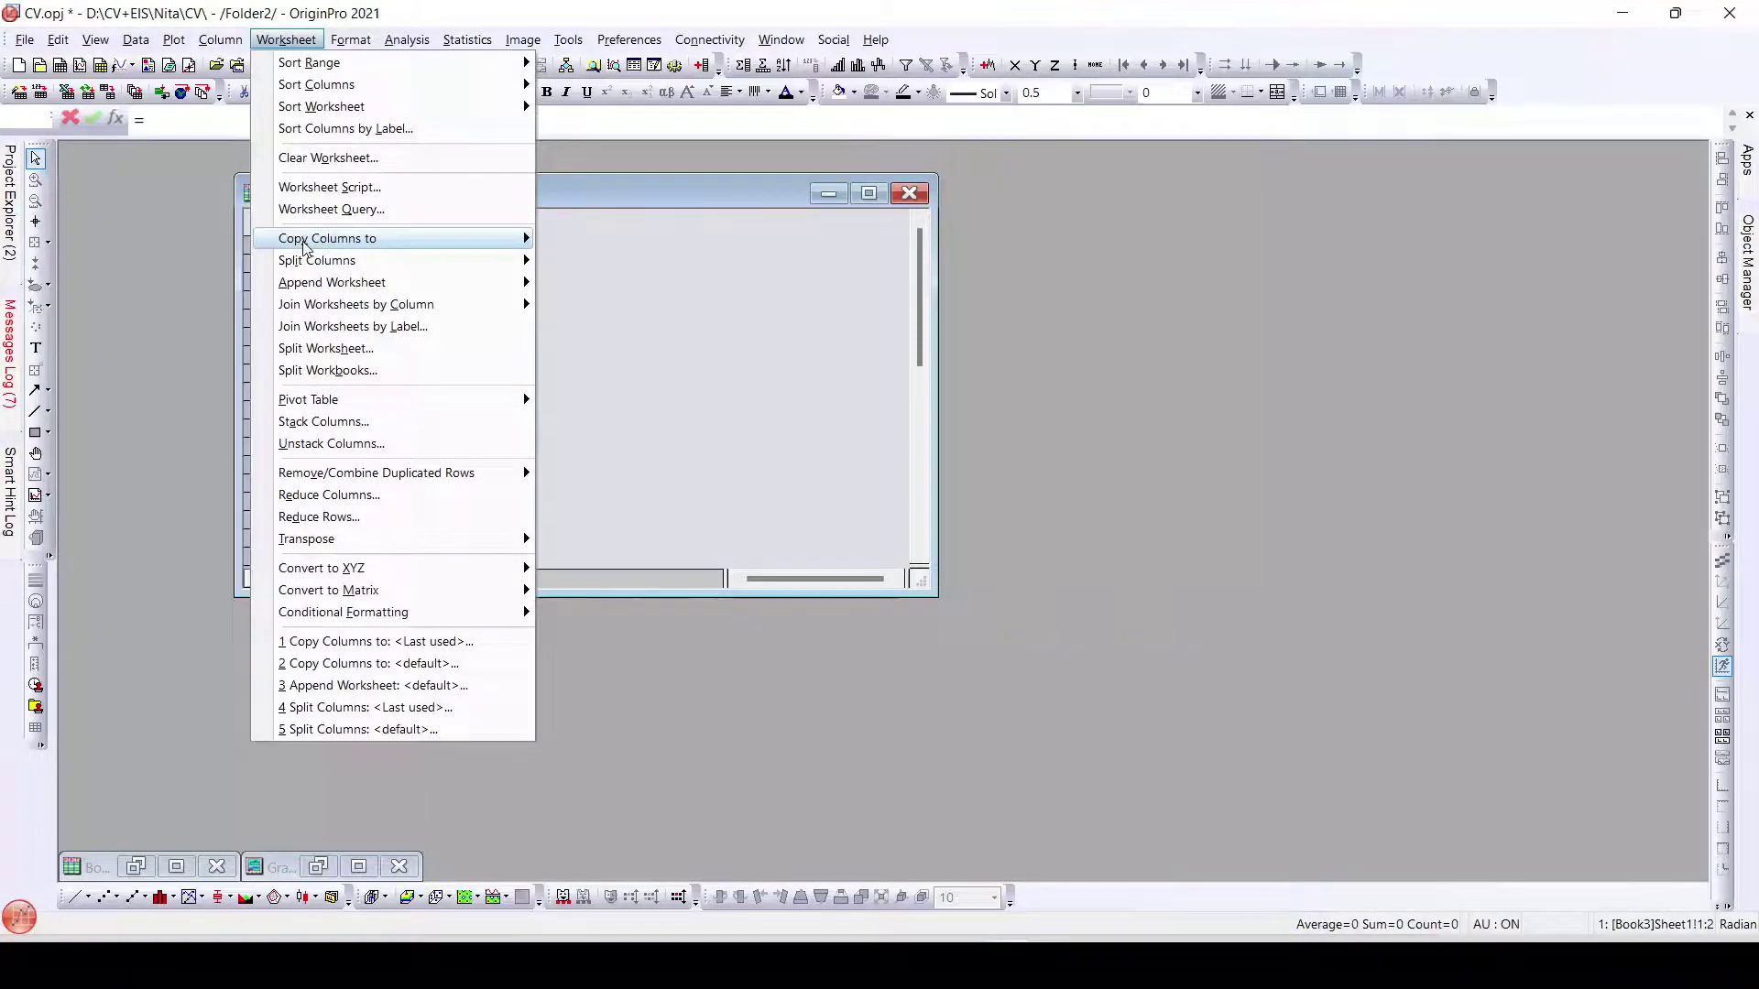
mouse_move(305, 240)
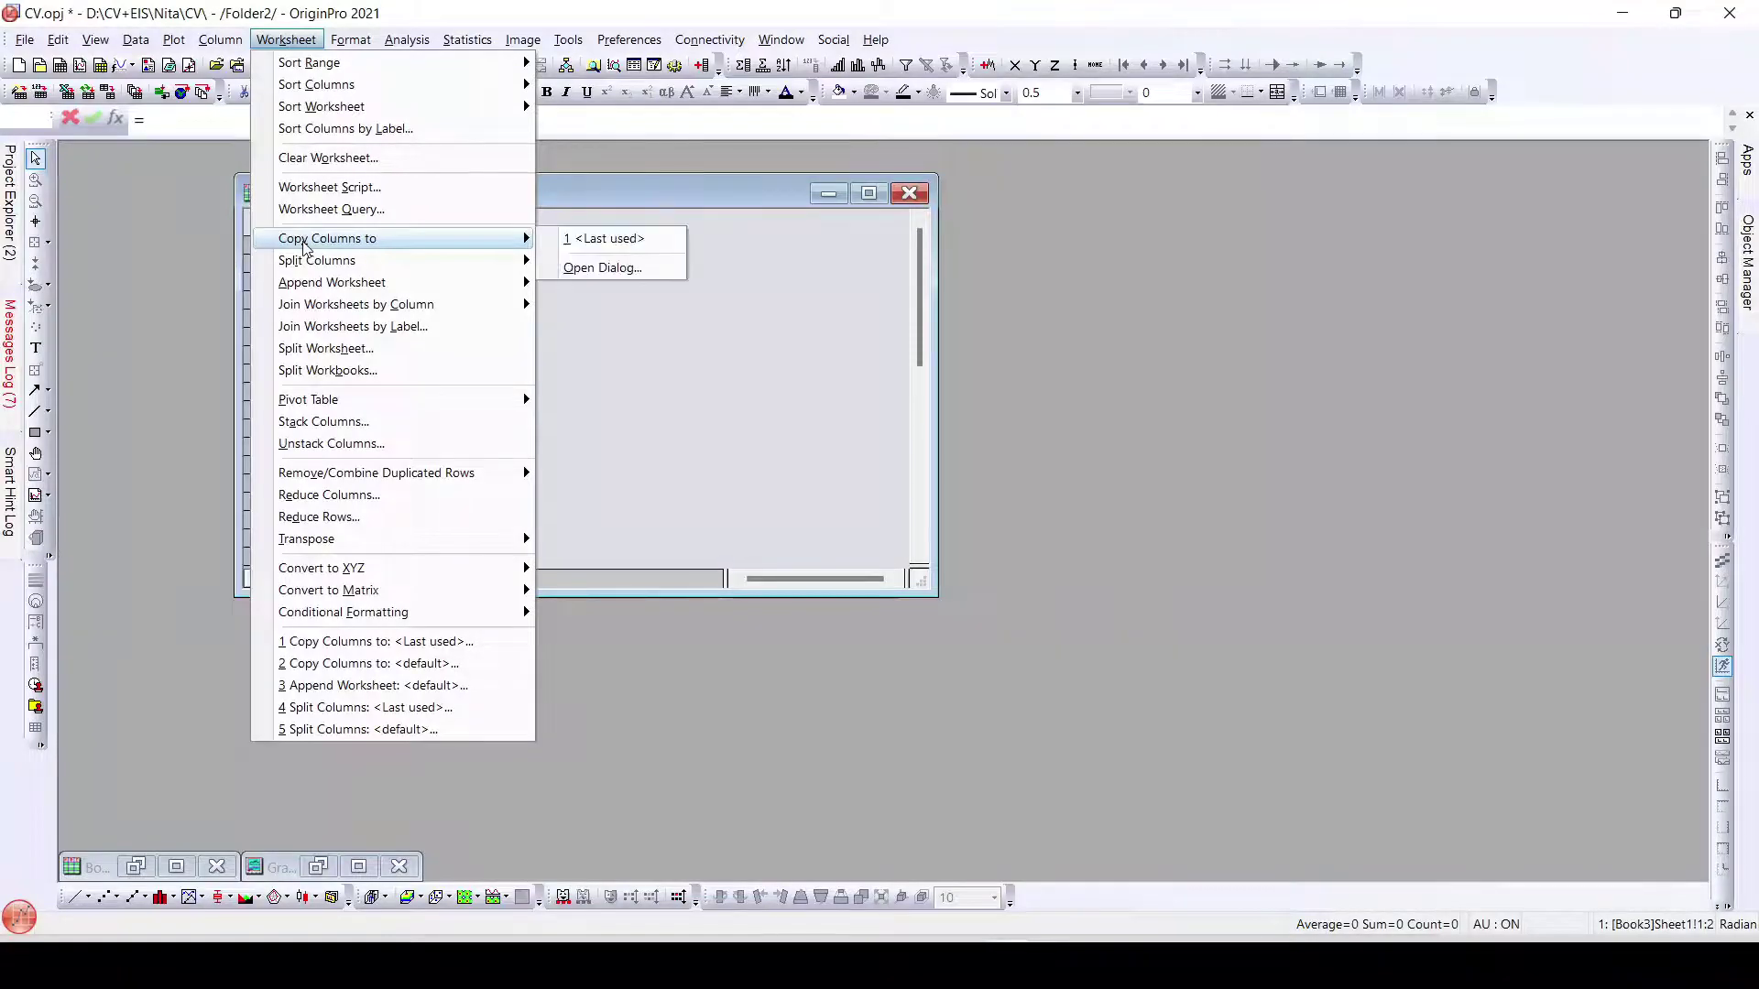
click(586, 268)
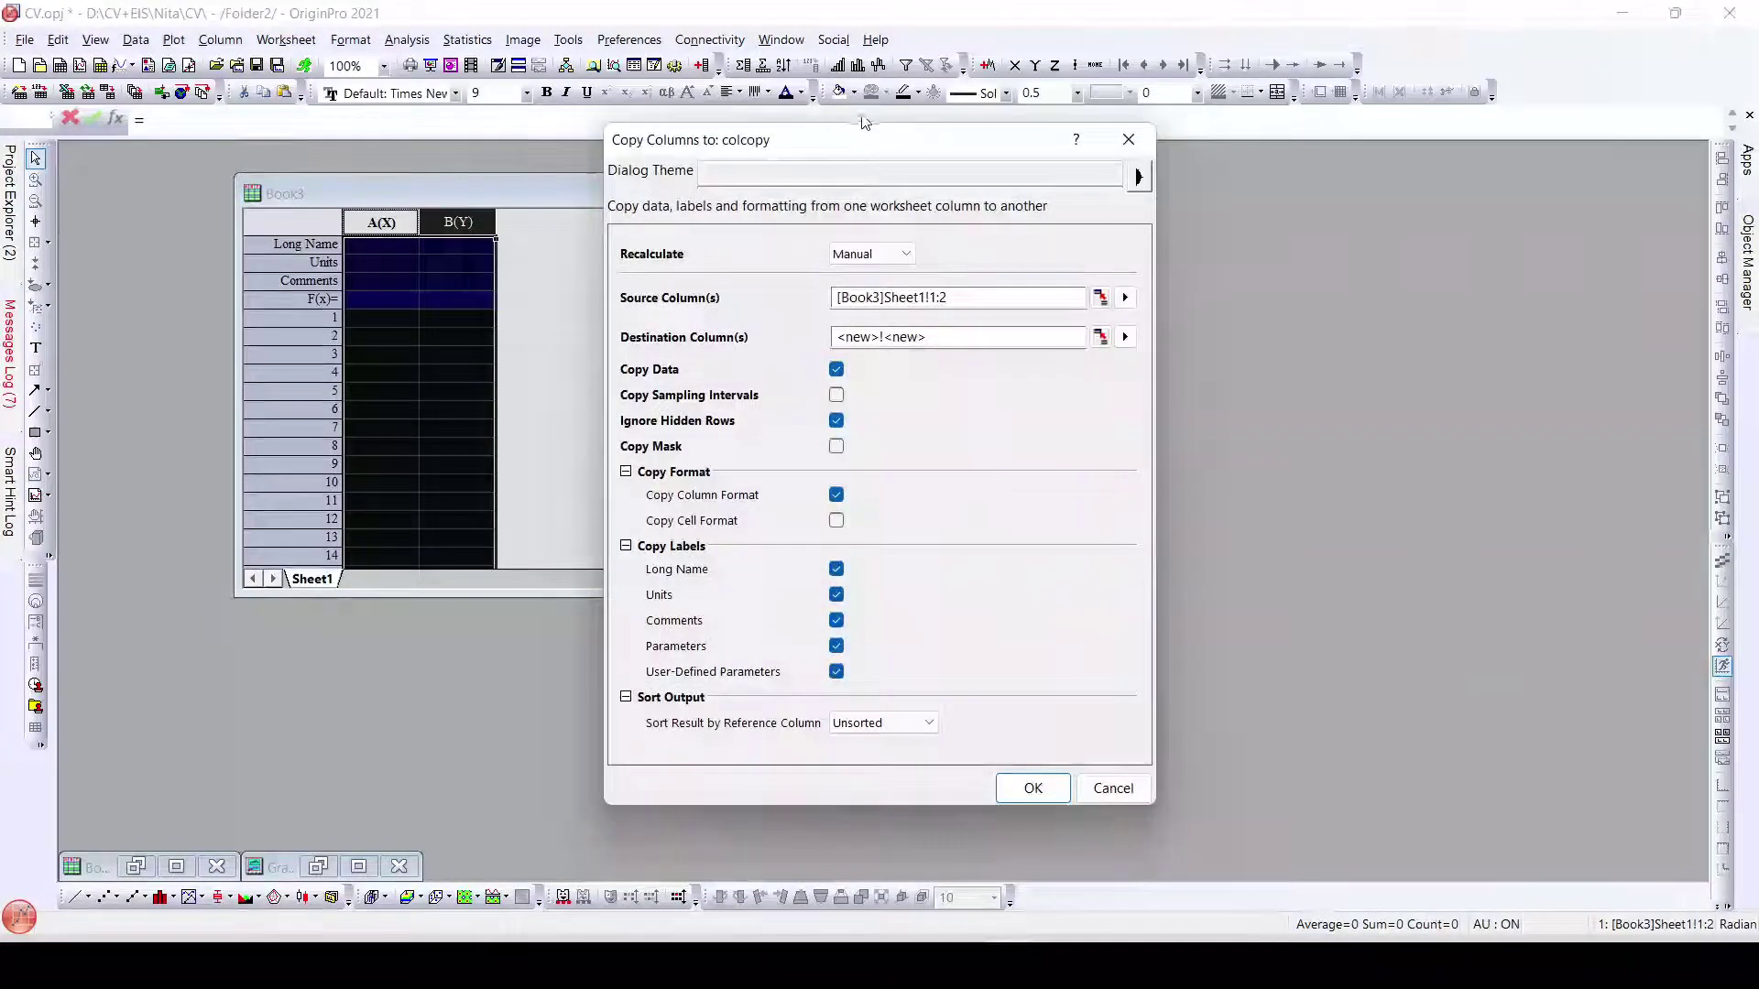
drag(841, 149, 784, 148)
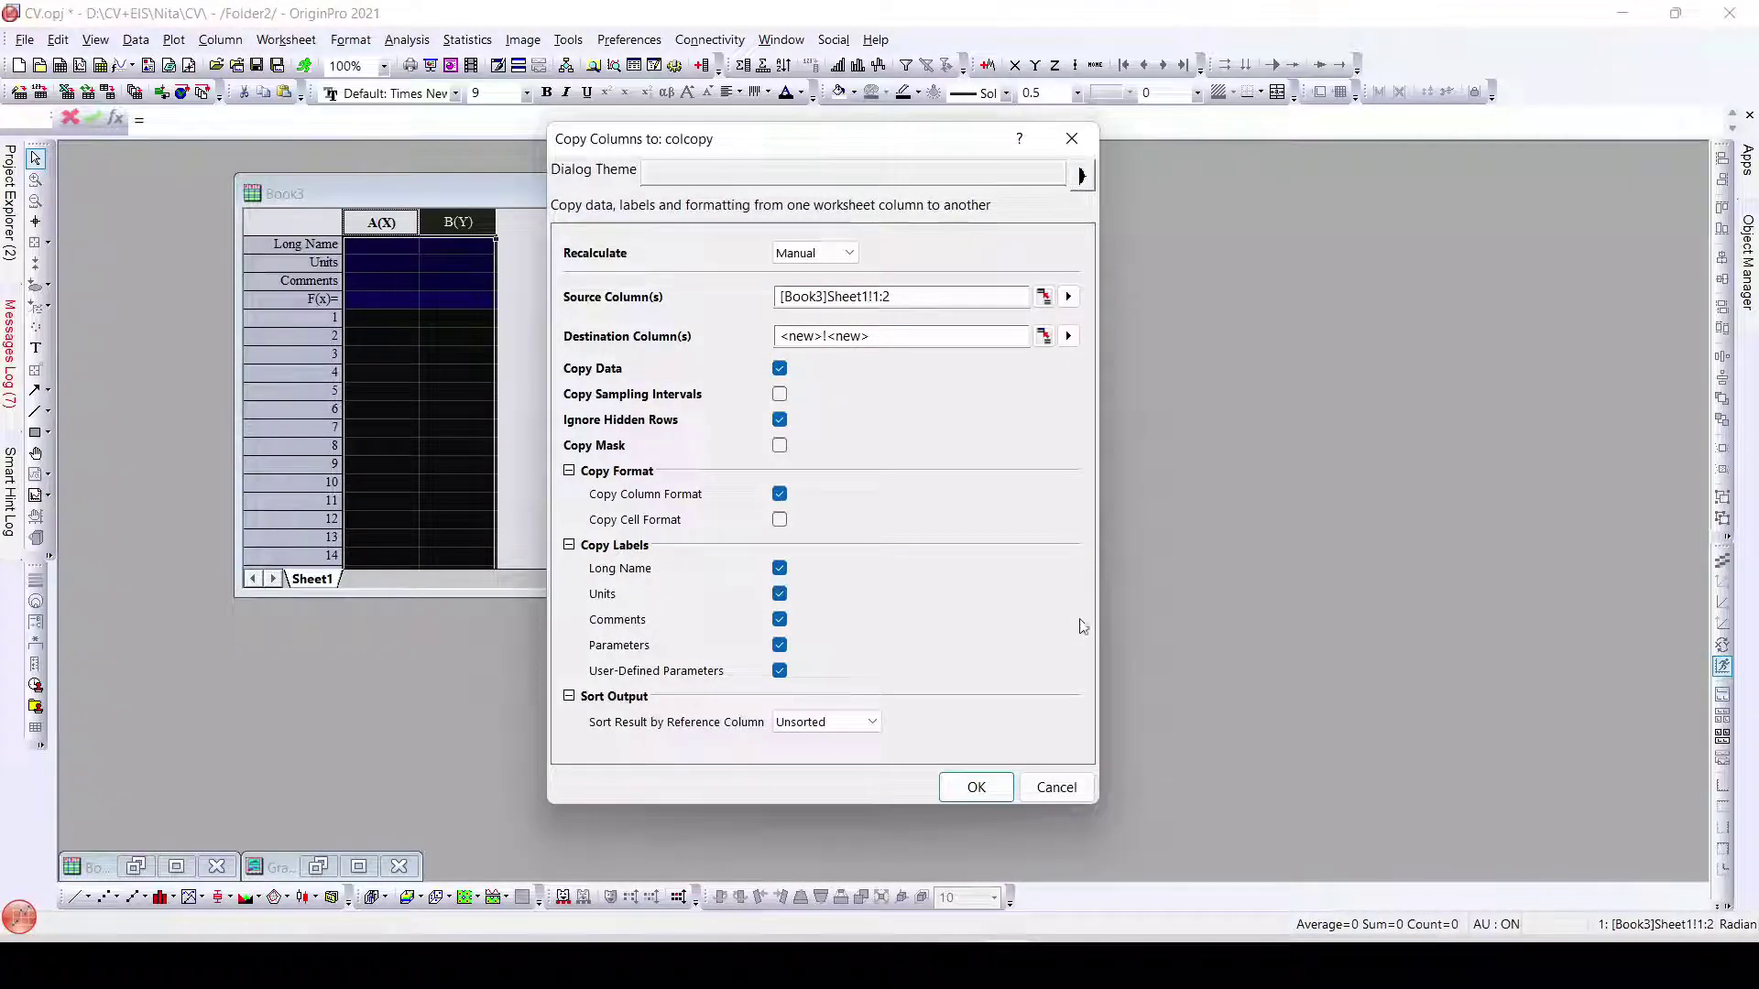
click(833, 257)
click(795, 289)
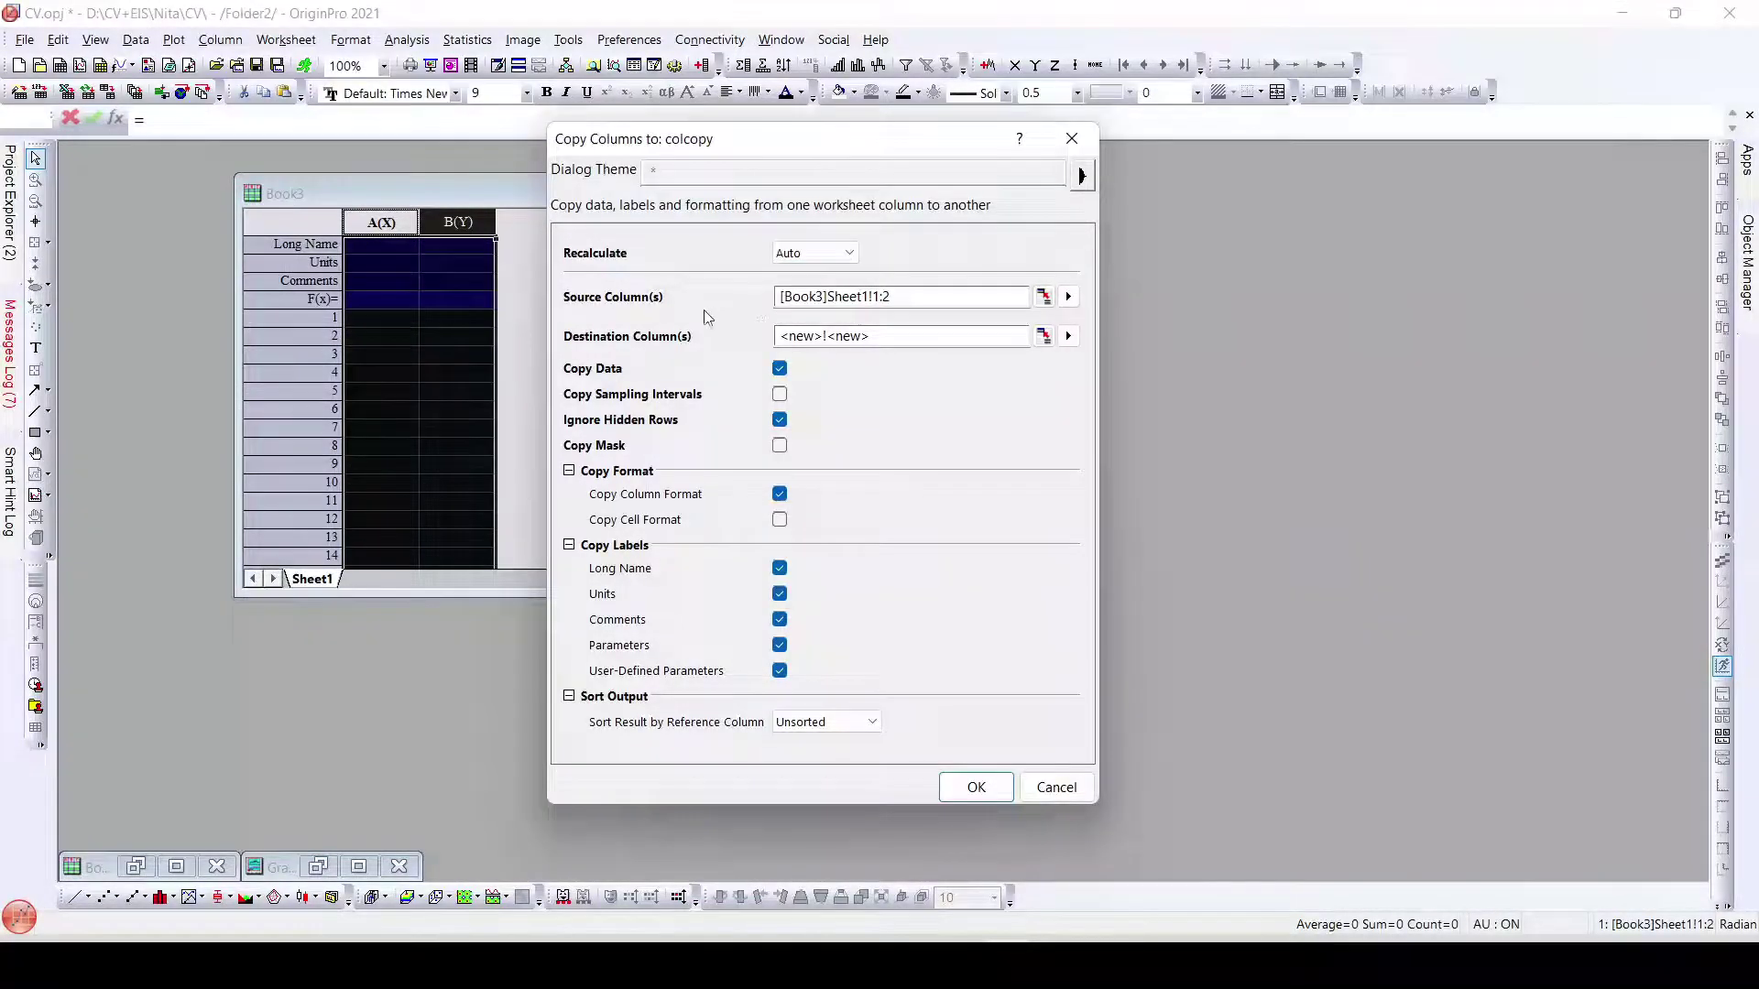
click(1069, 297)
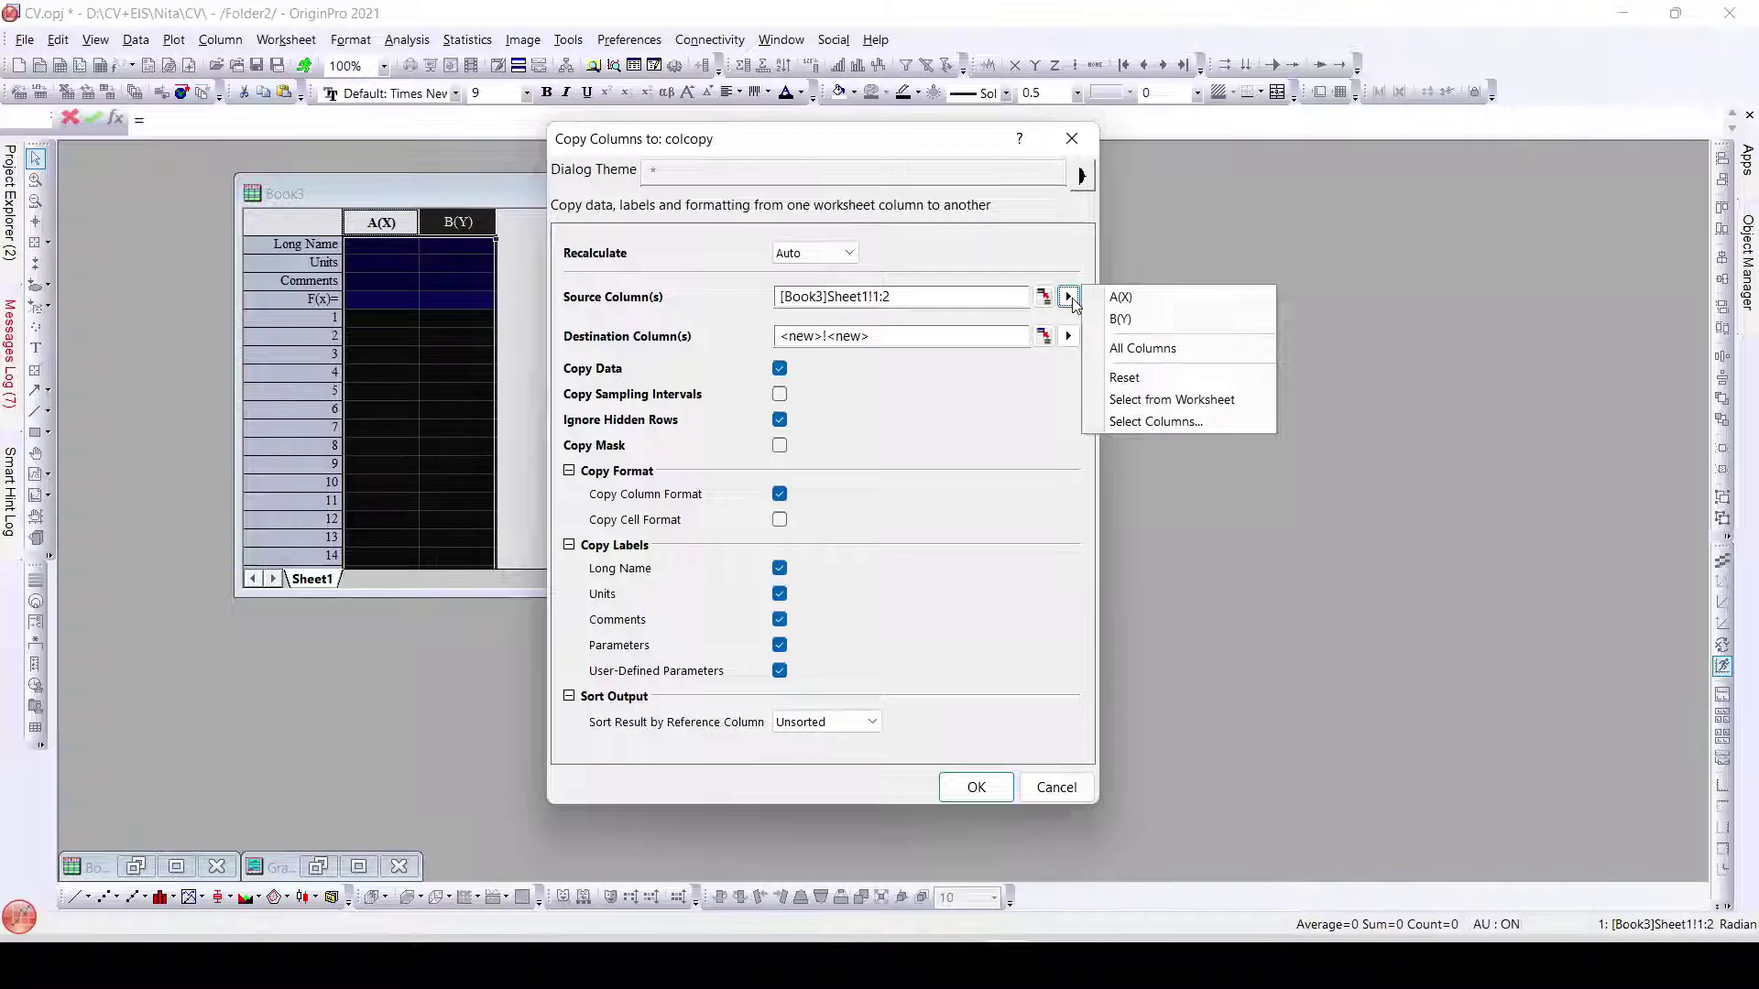
Step: In the Column Browser, sort columns by comment and remove Book3's own A:B entry
click(1174, 423)
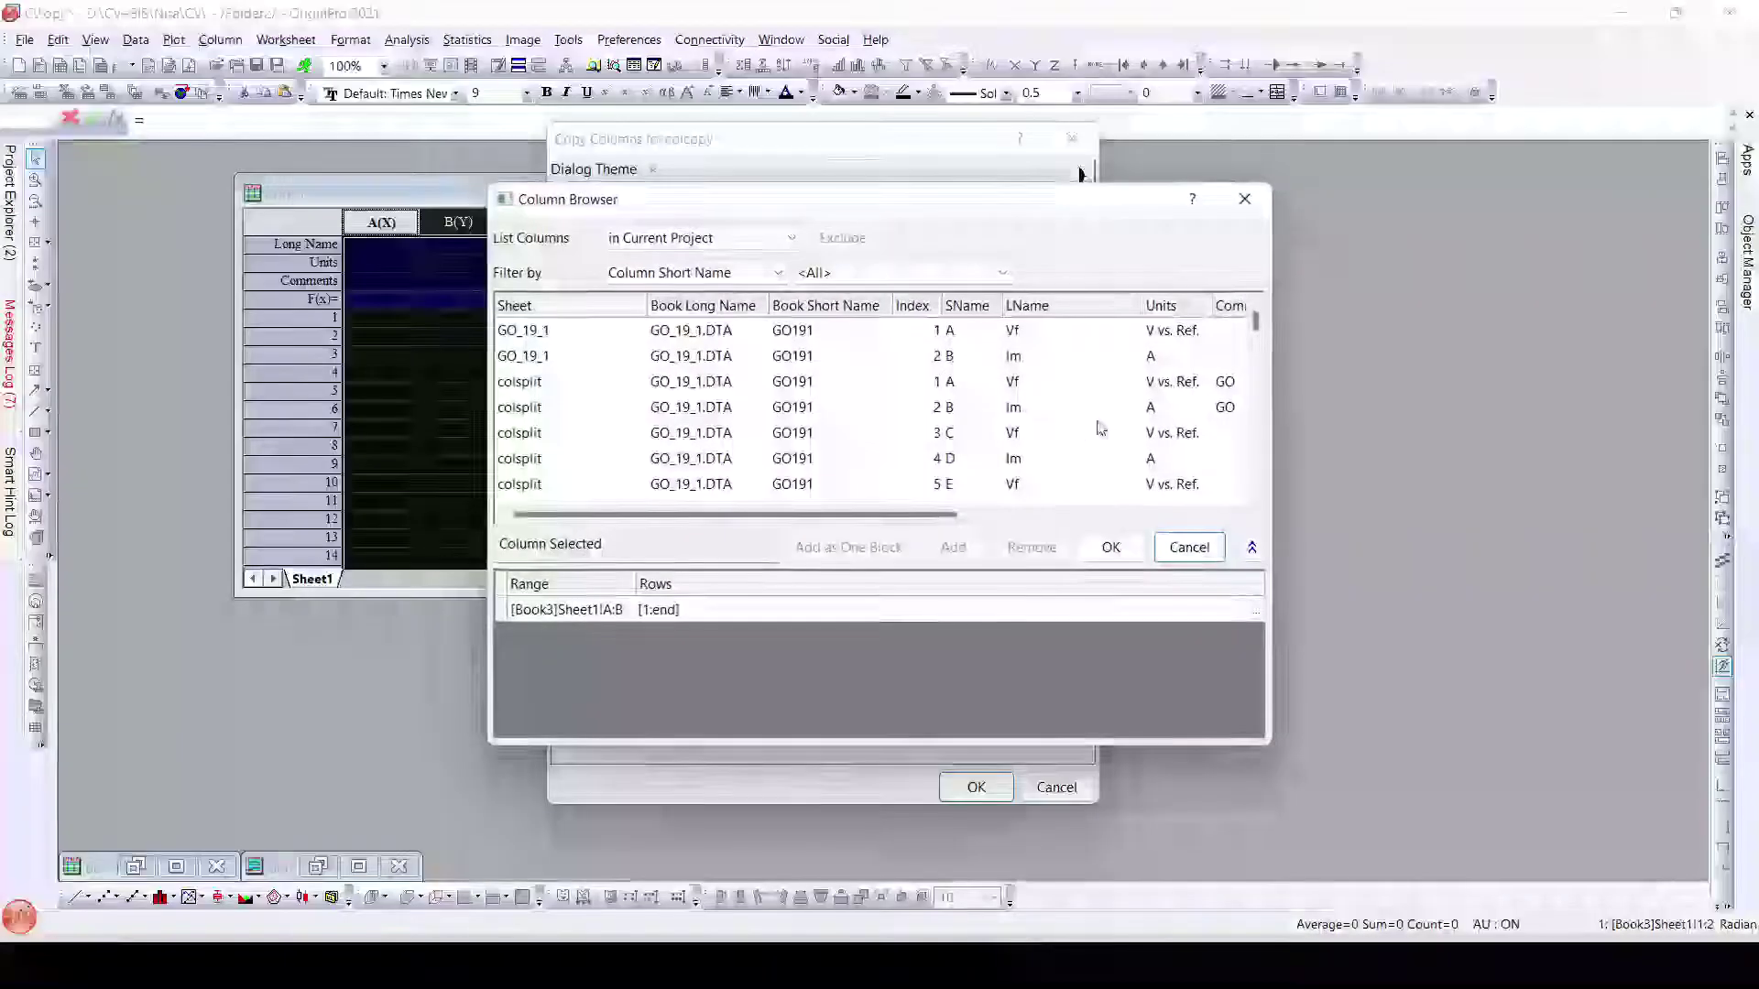
click(1047, 515)
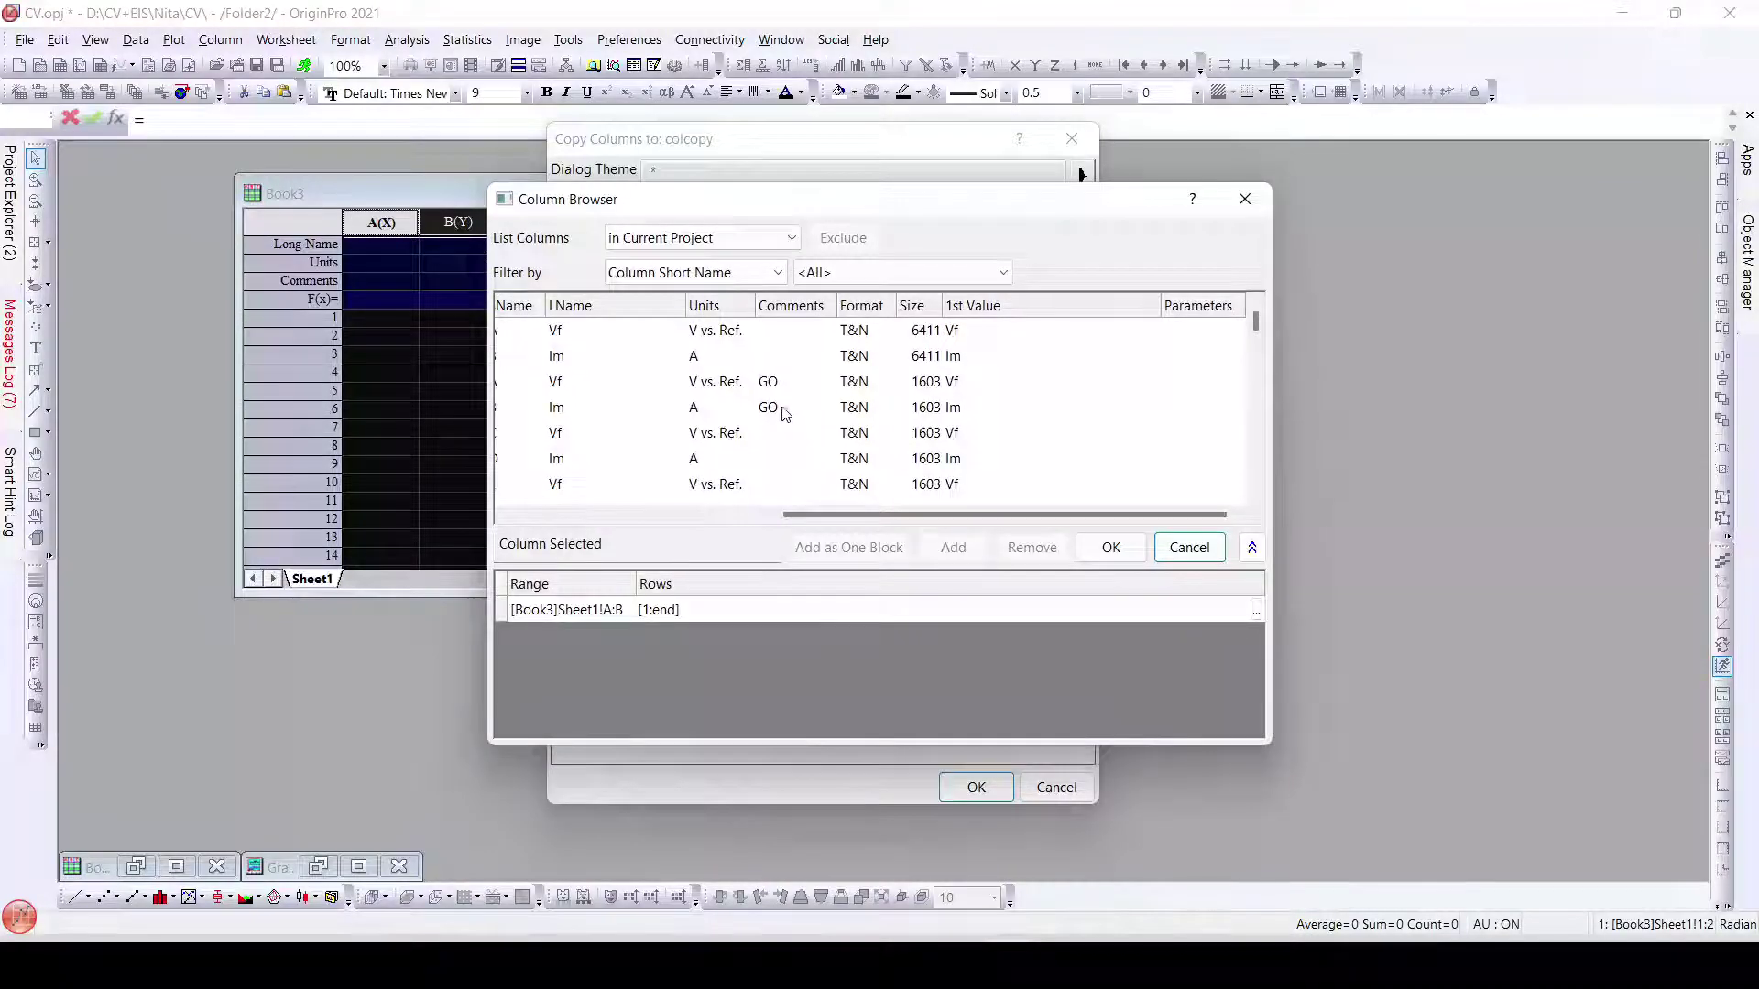
scroll(797, 401, down, 5)
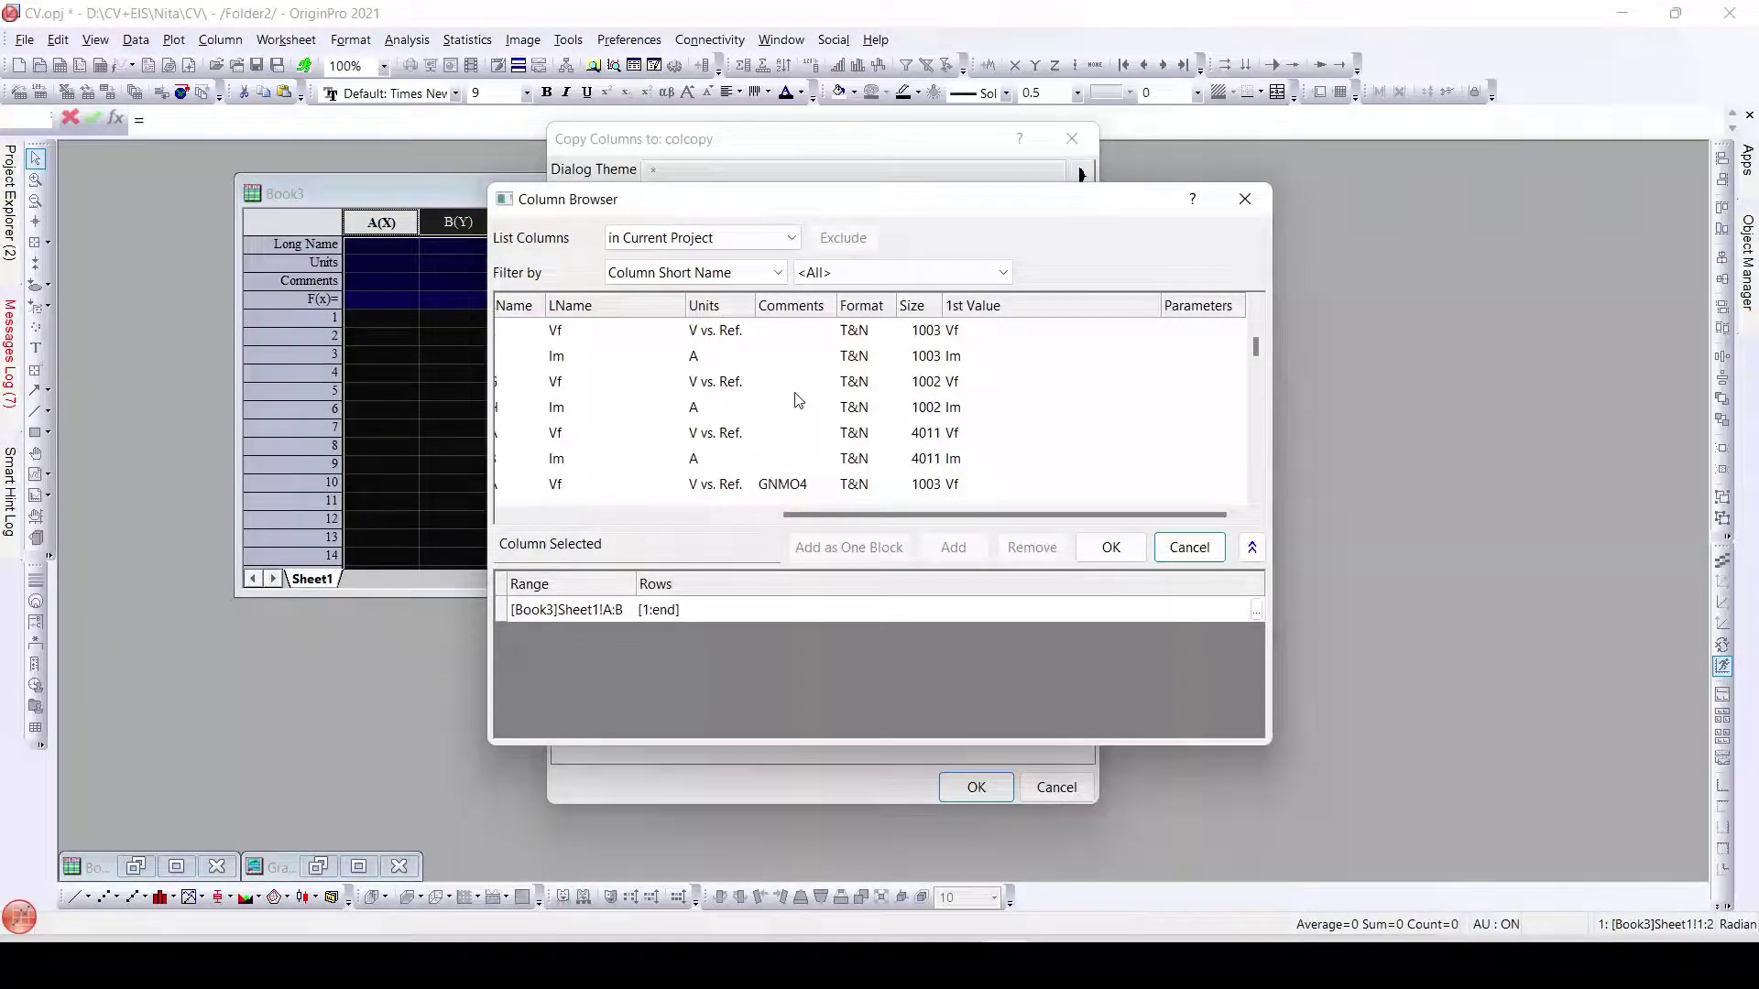
scroll(797, 400, up, 3)
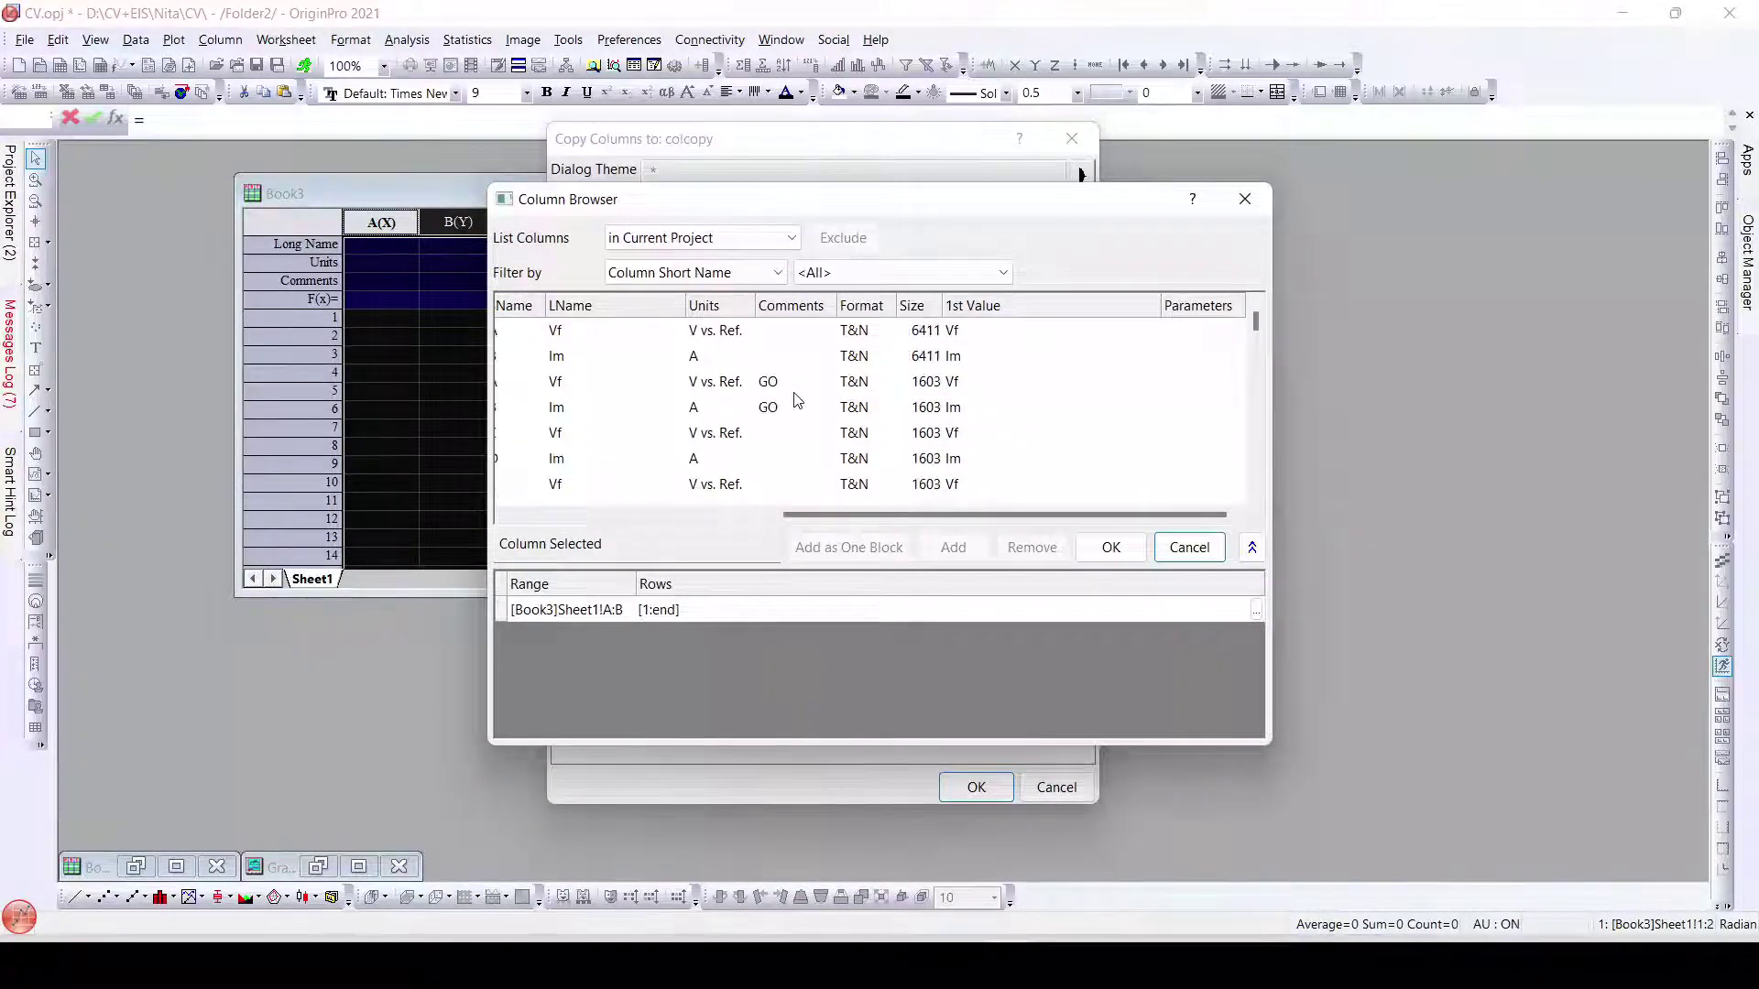
click(810, 312)
click(809, 311)
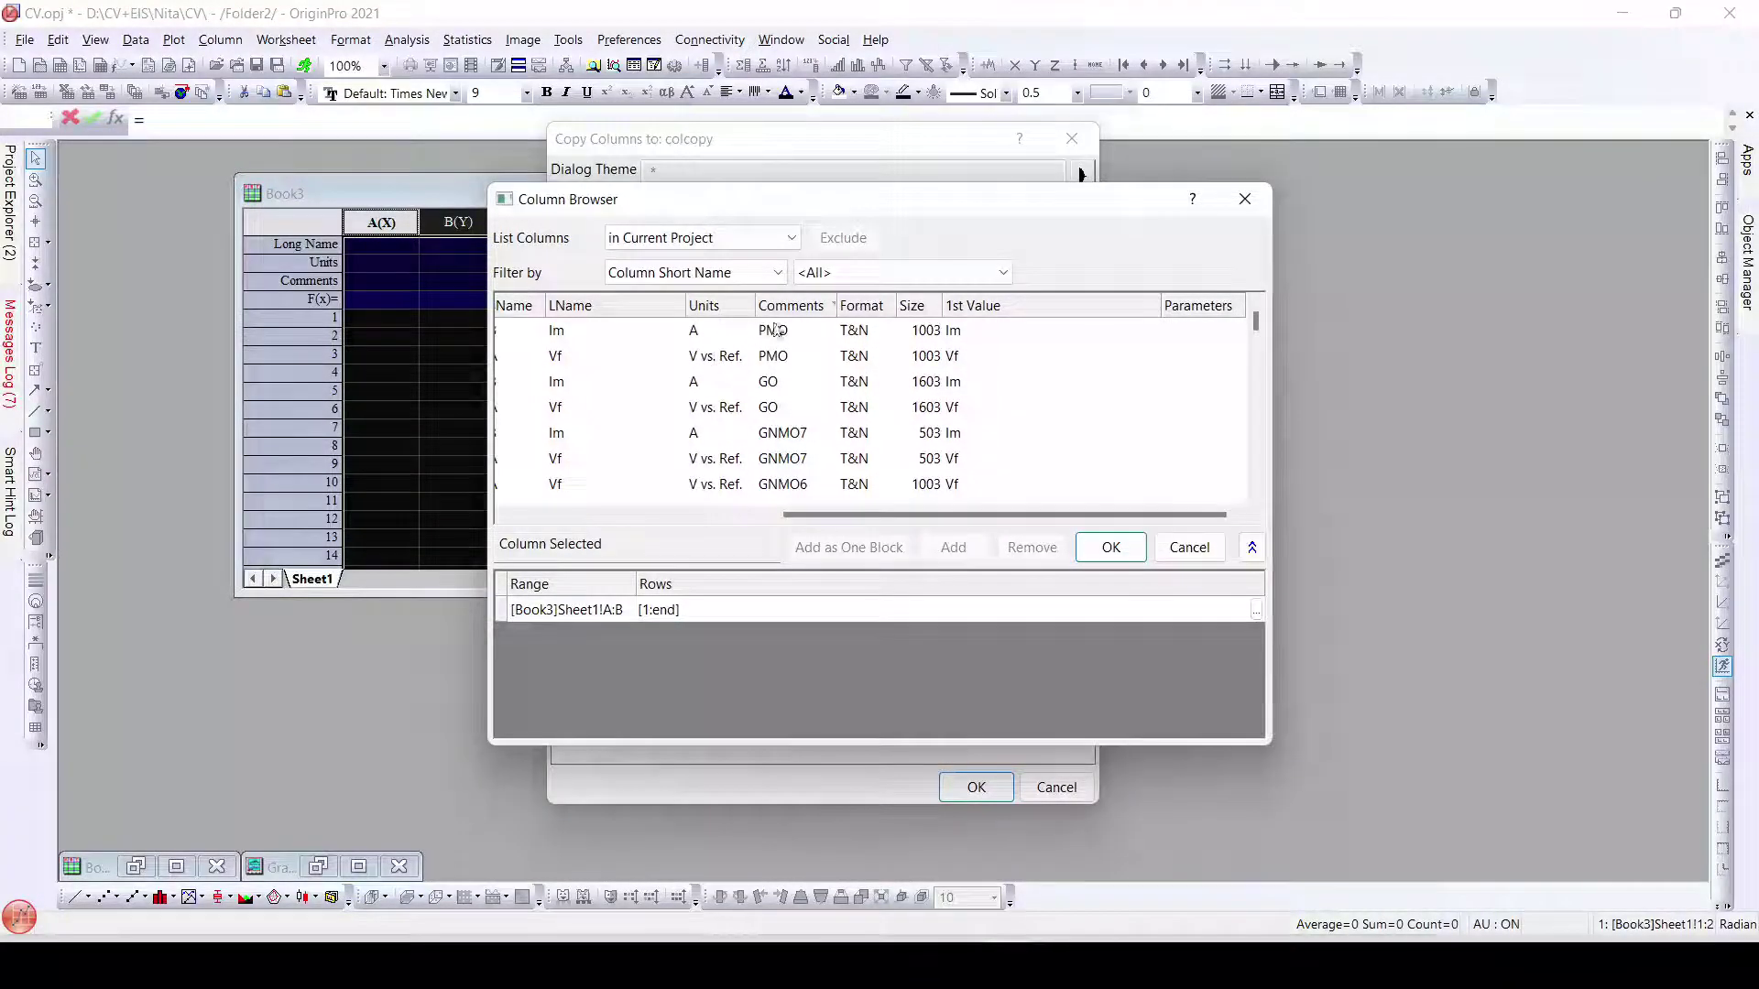
scroll(730, 371, down, 3)
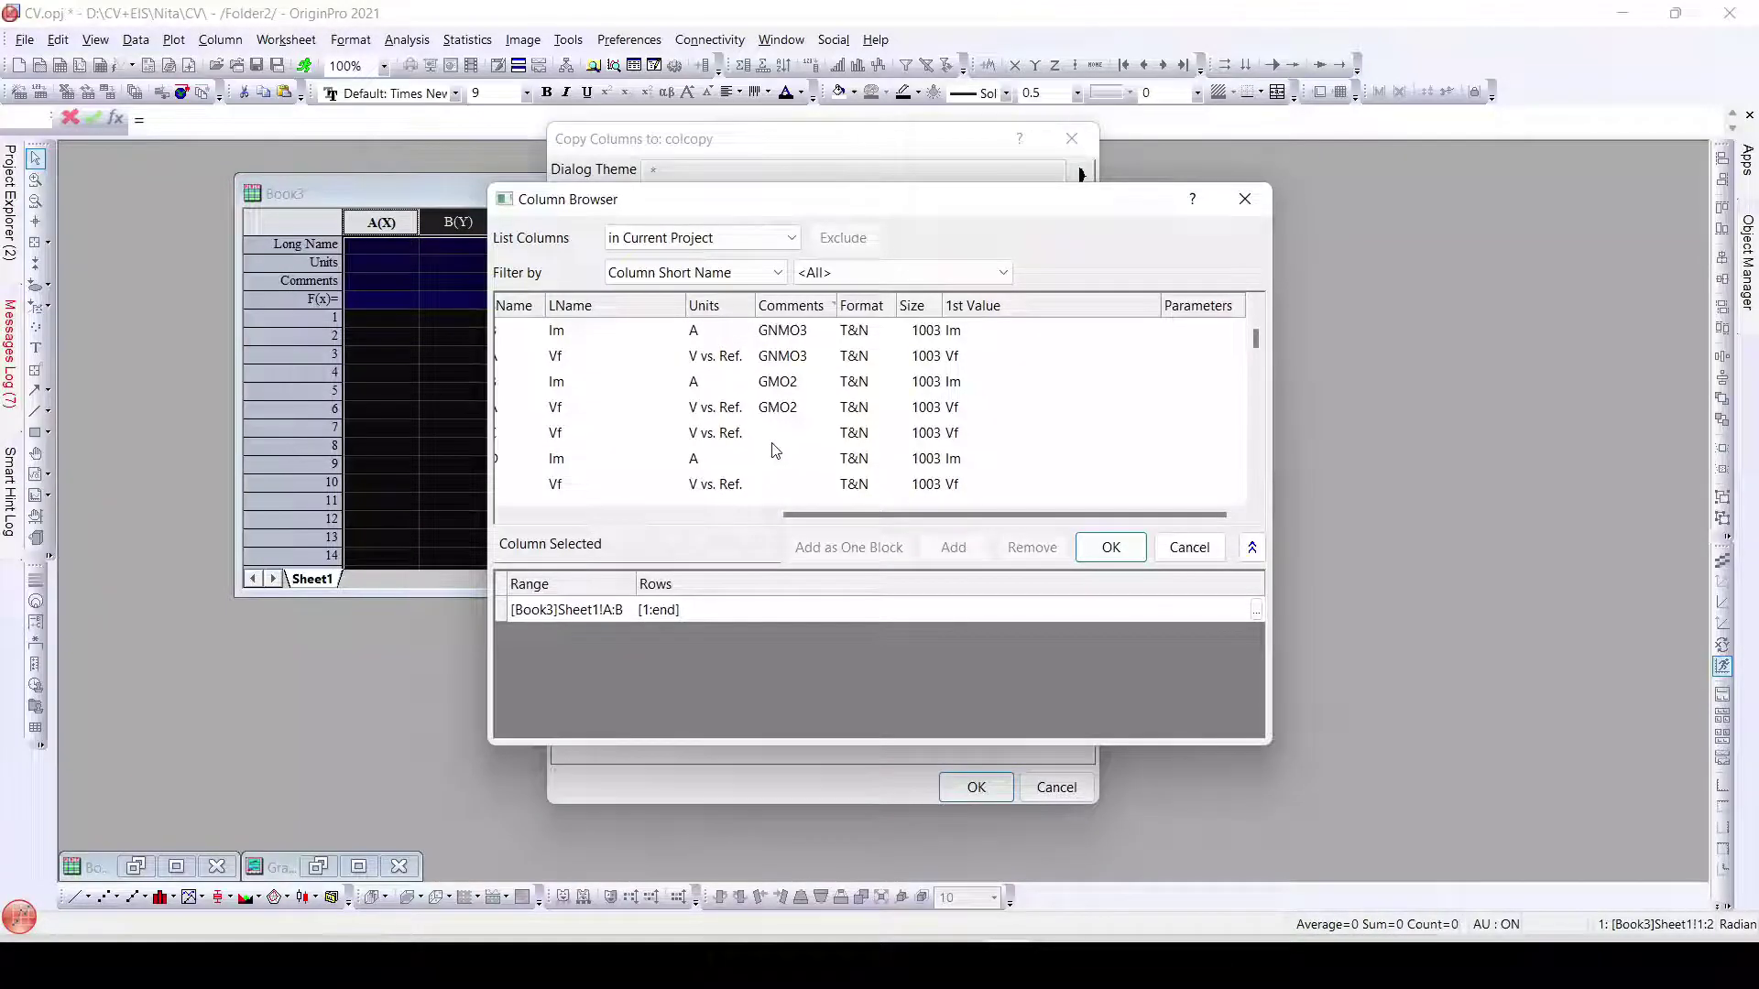
scroll(772, 450, up, 3)
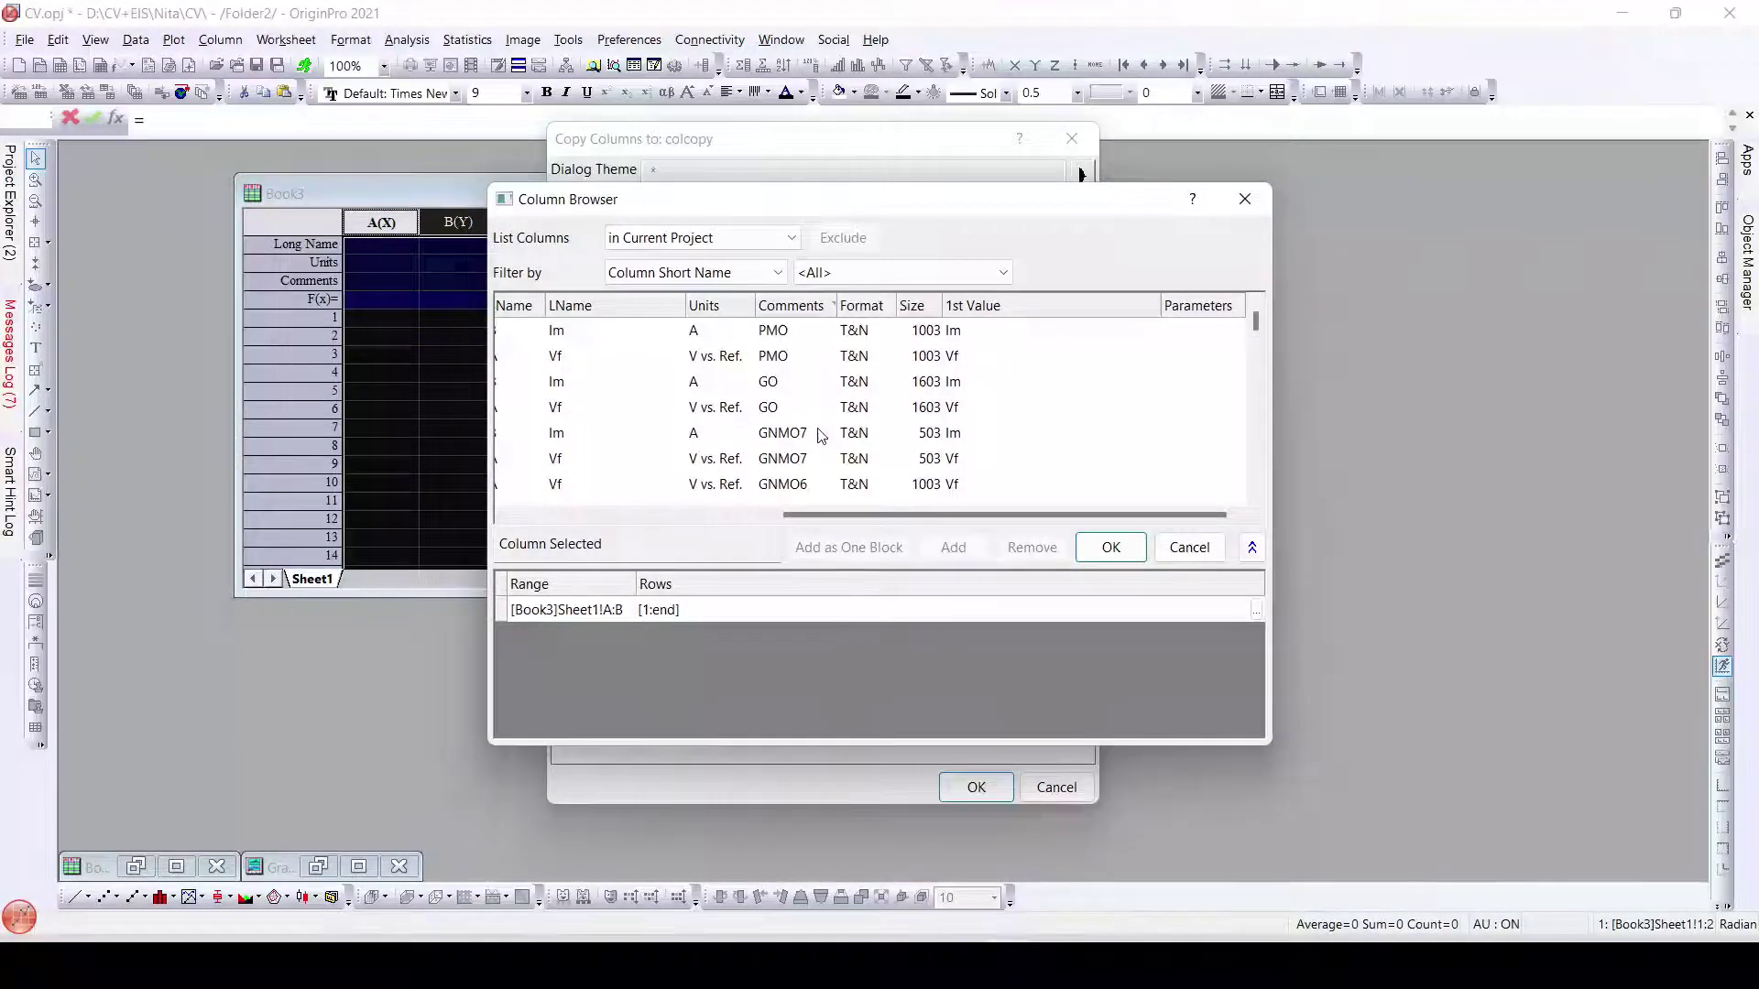
click(683, 609)
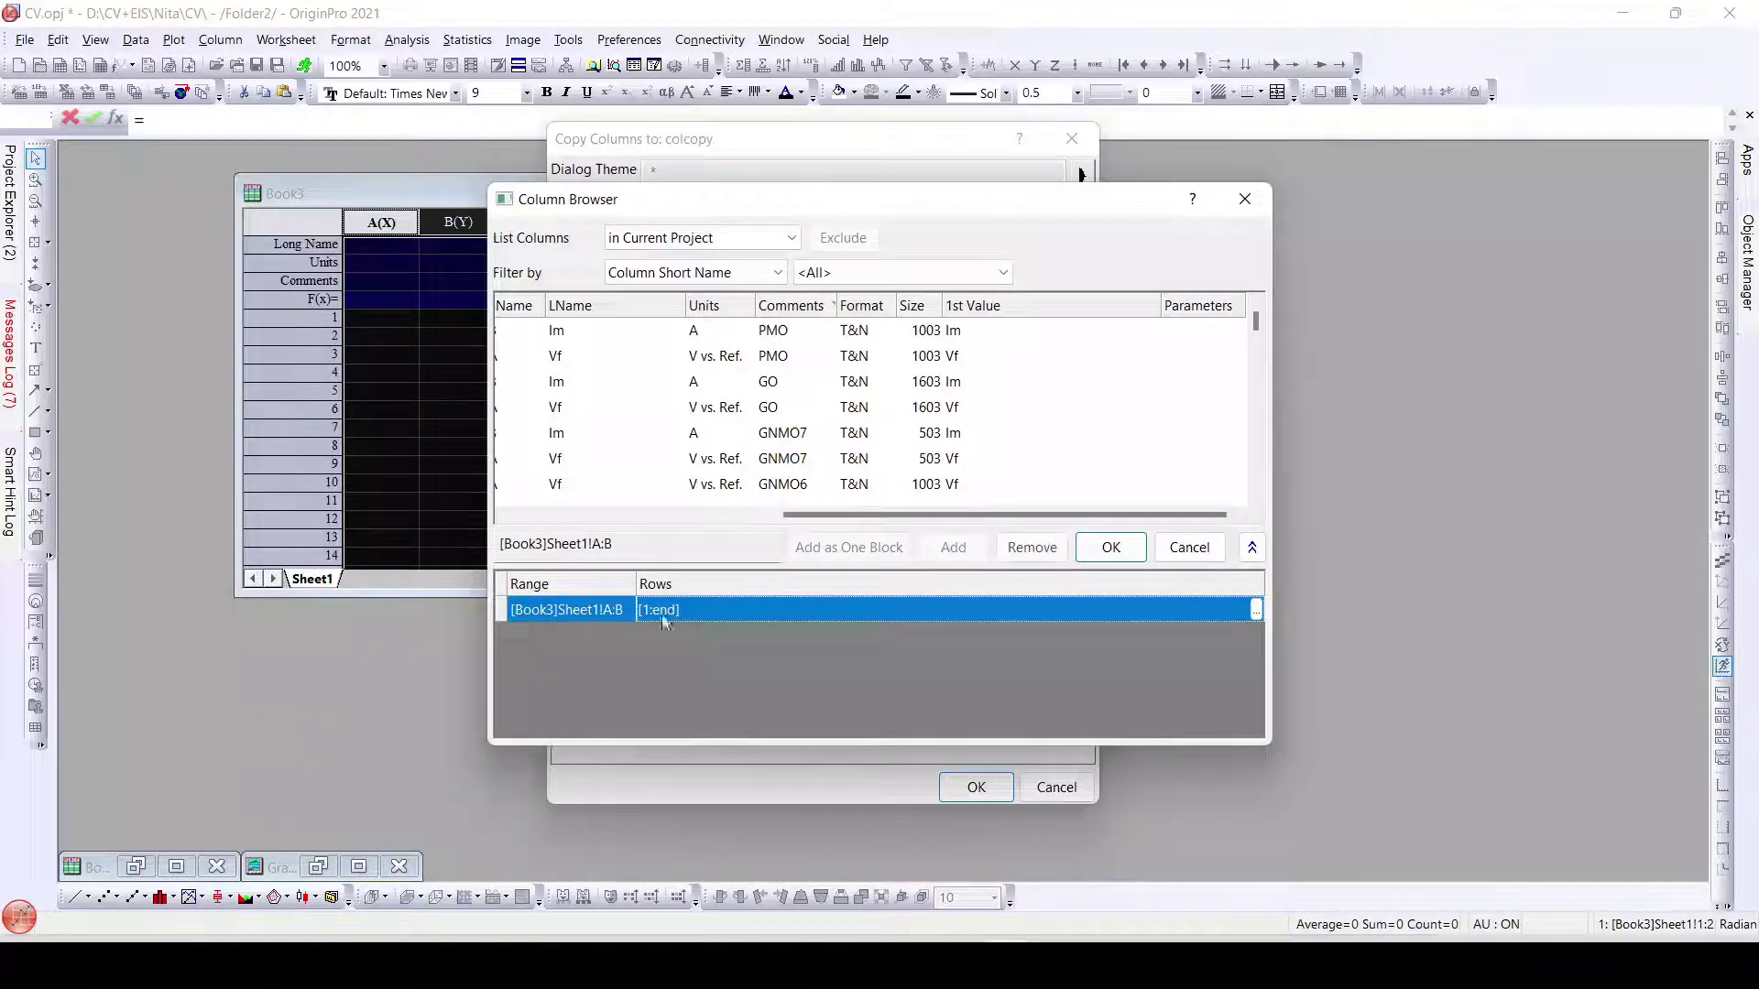
click(1030, 550)
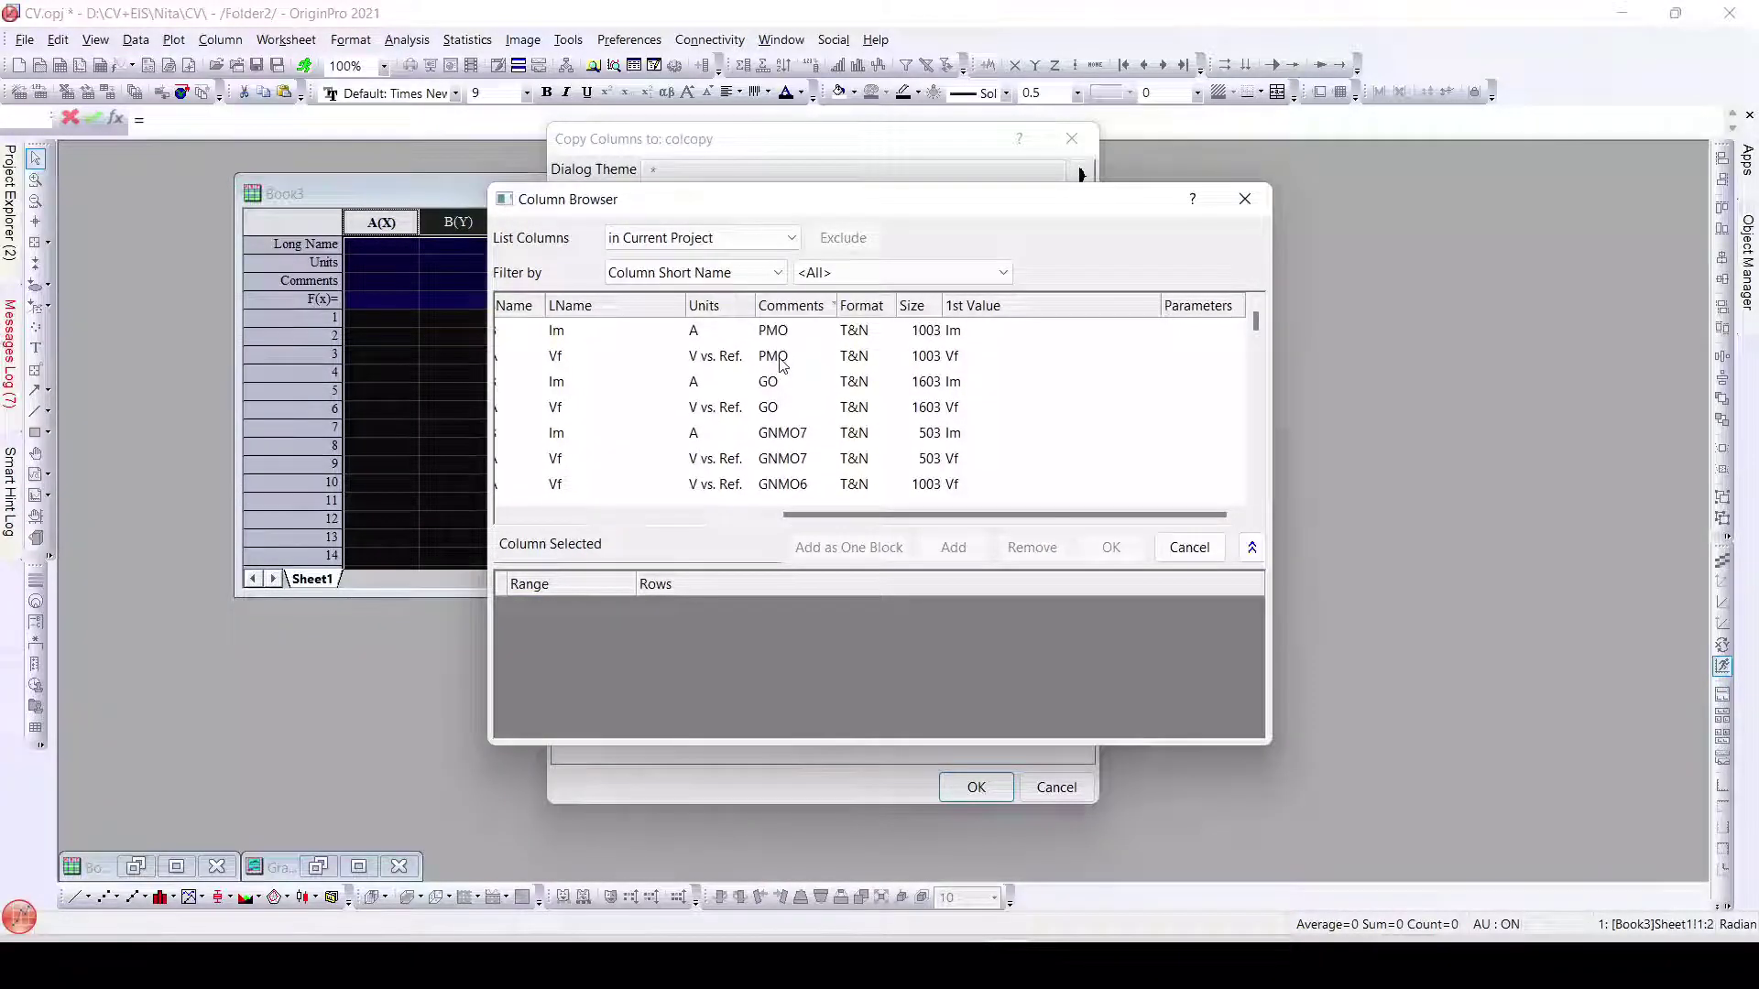
Step: Add the PMO, GO and GNMO7 Vf and Im columns to the selection
click(769, 359)
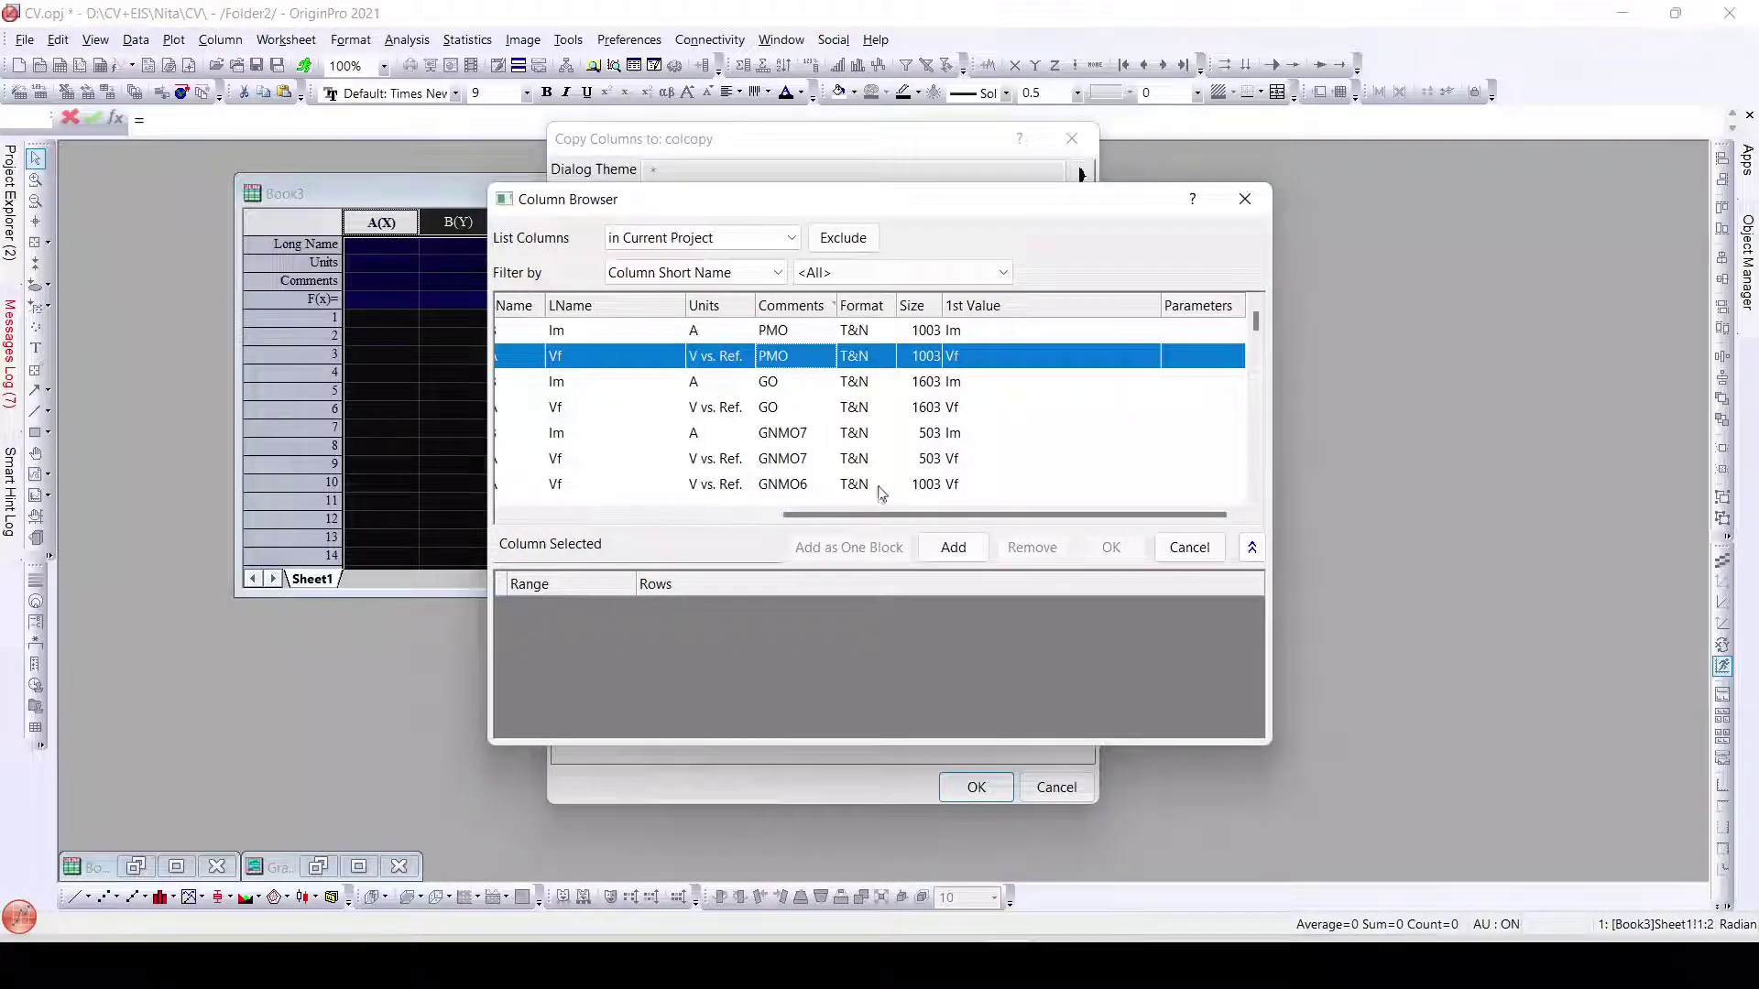
click(958, 548)
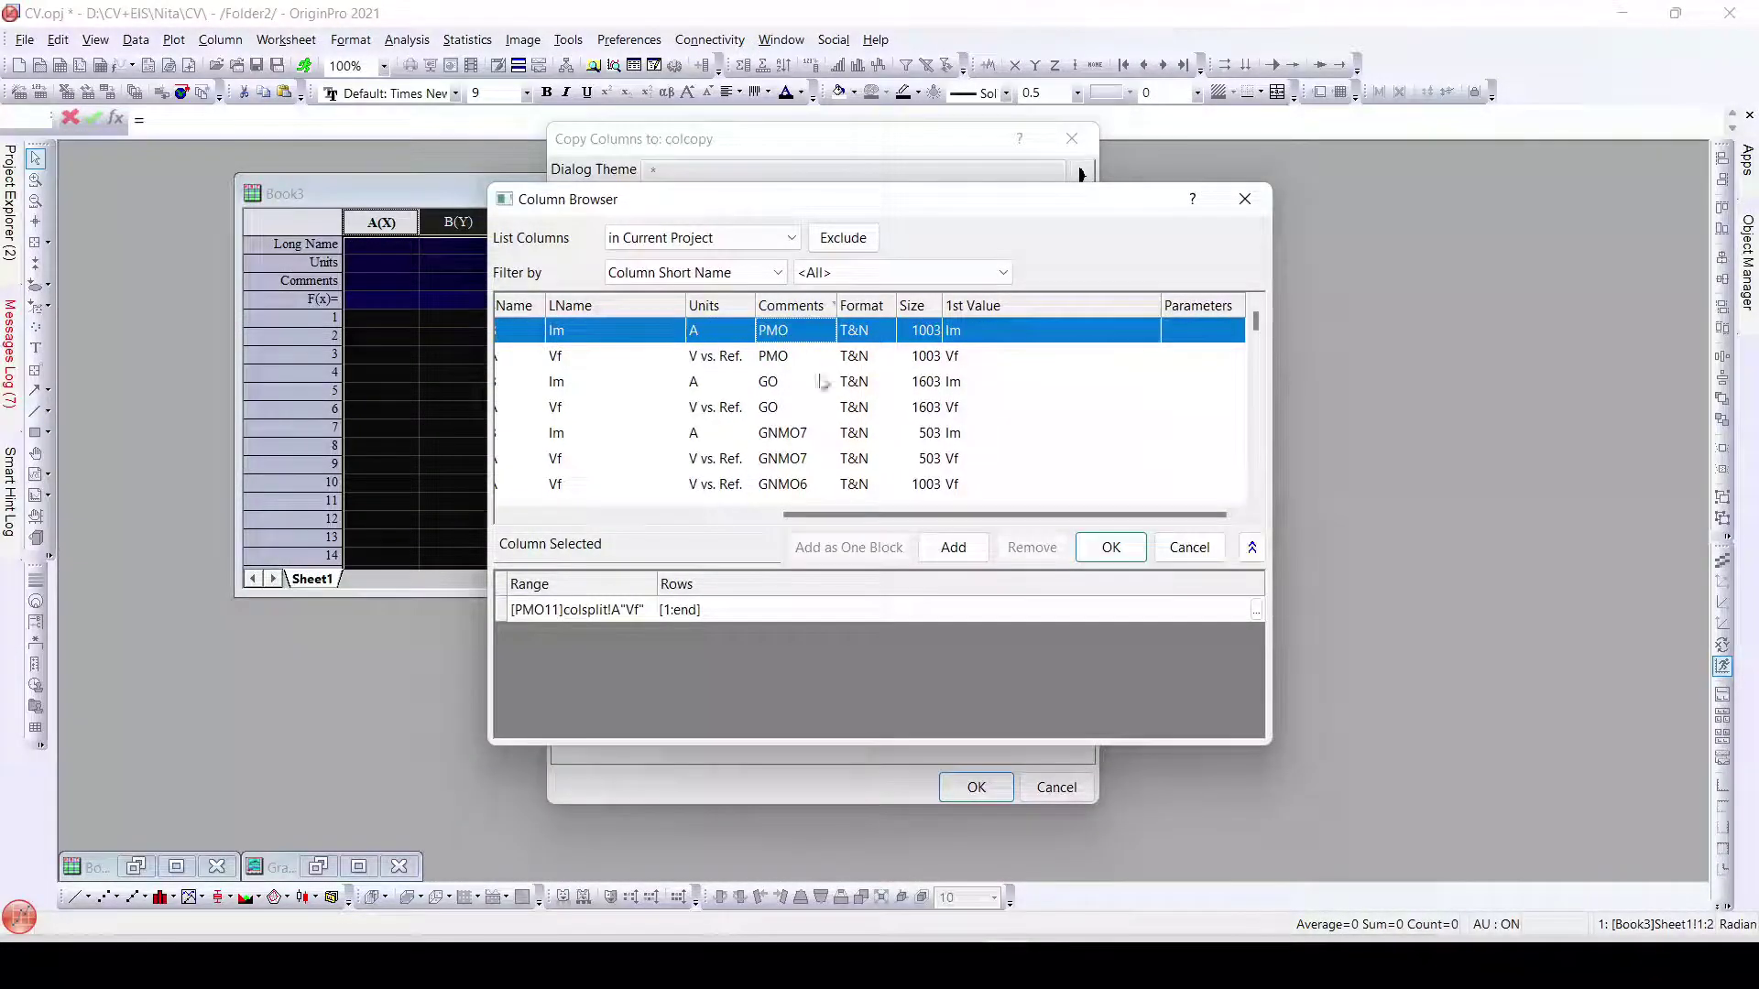
click(950, 549)
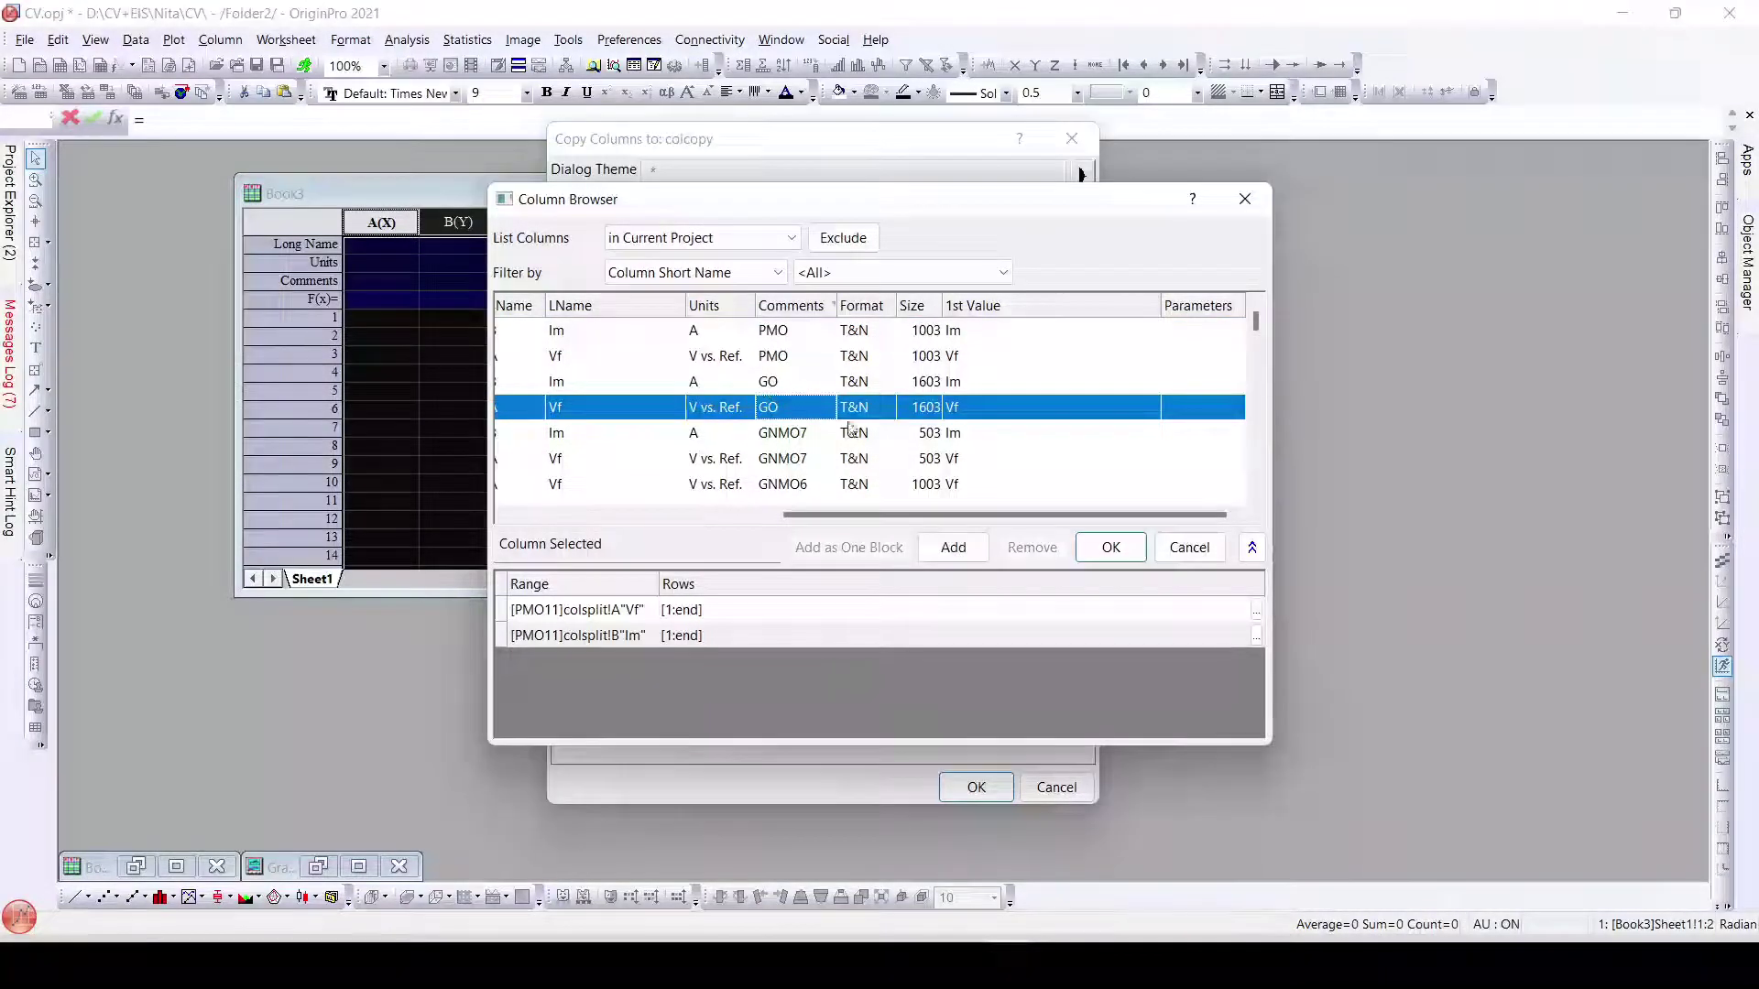
click(952, 552)
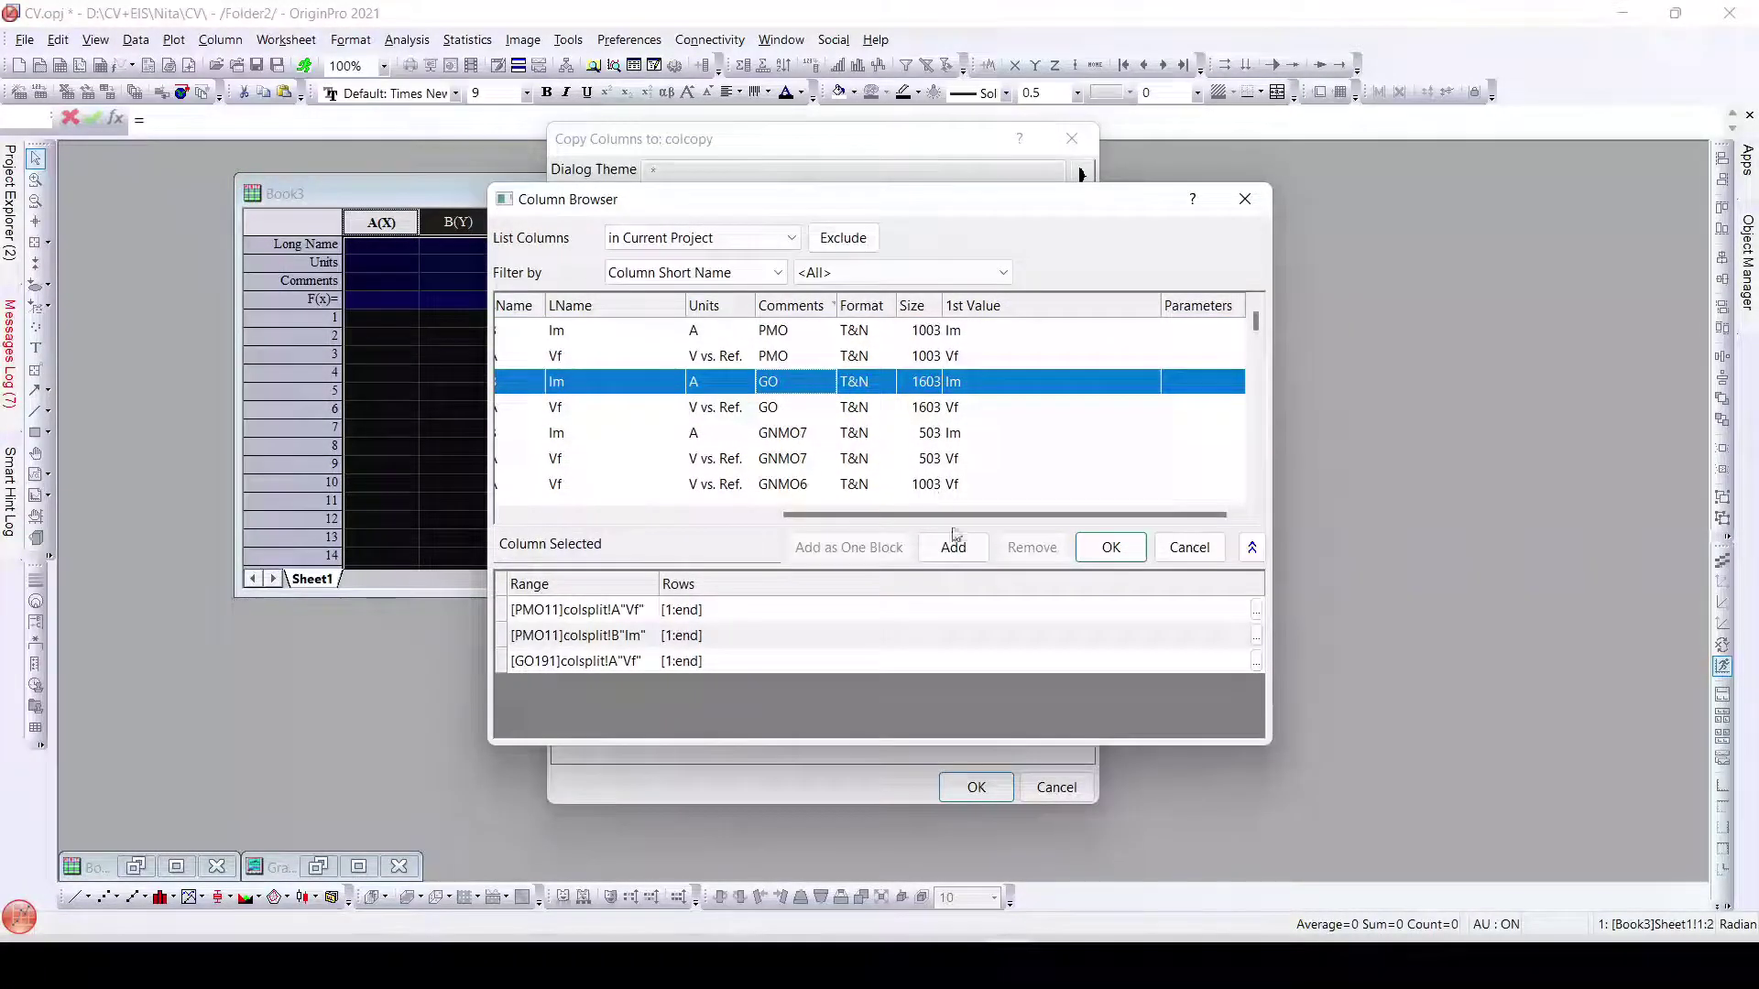
click(970, 561)
click(806, 462)
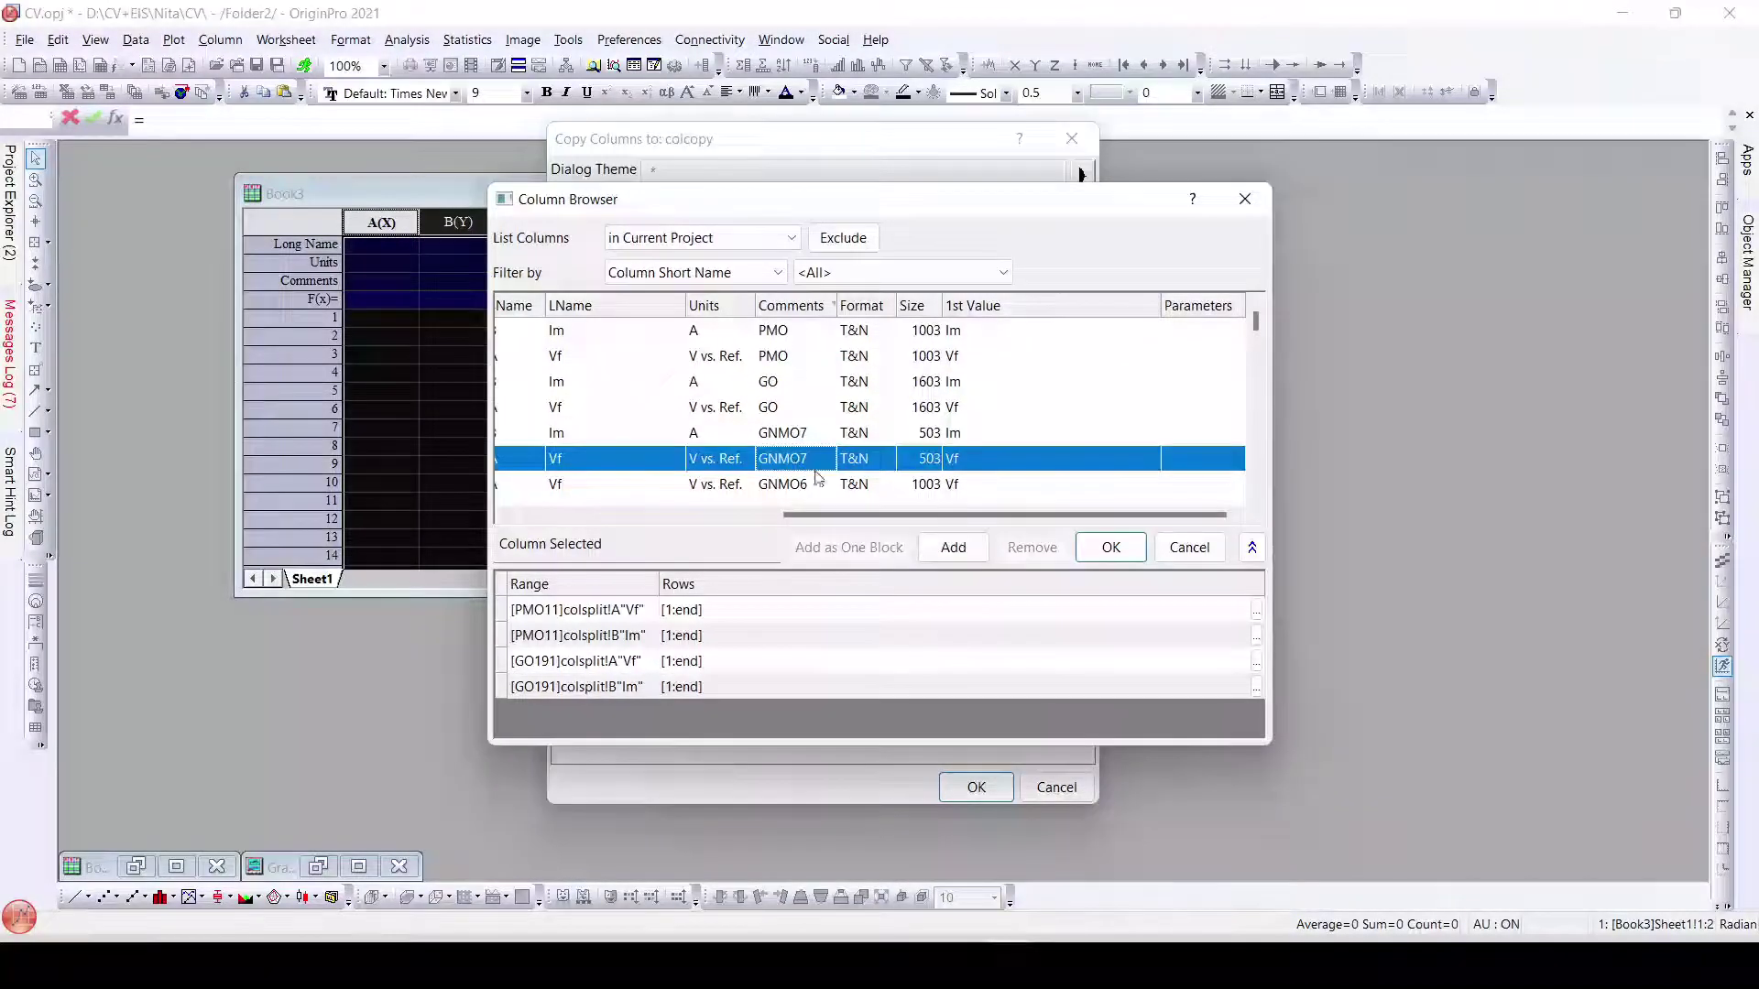
click(939, 561)
click(829, 440)
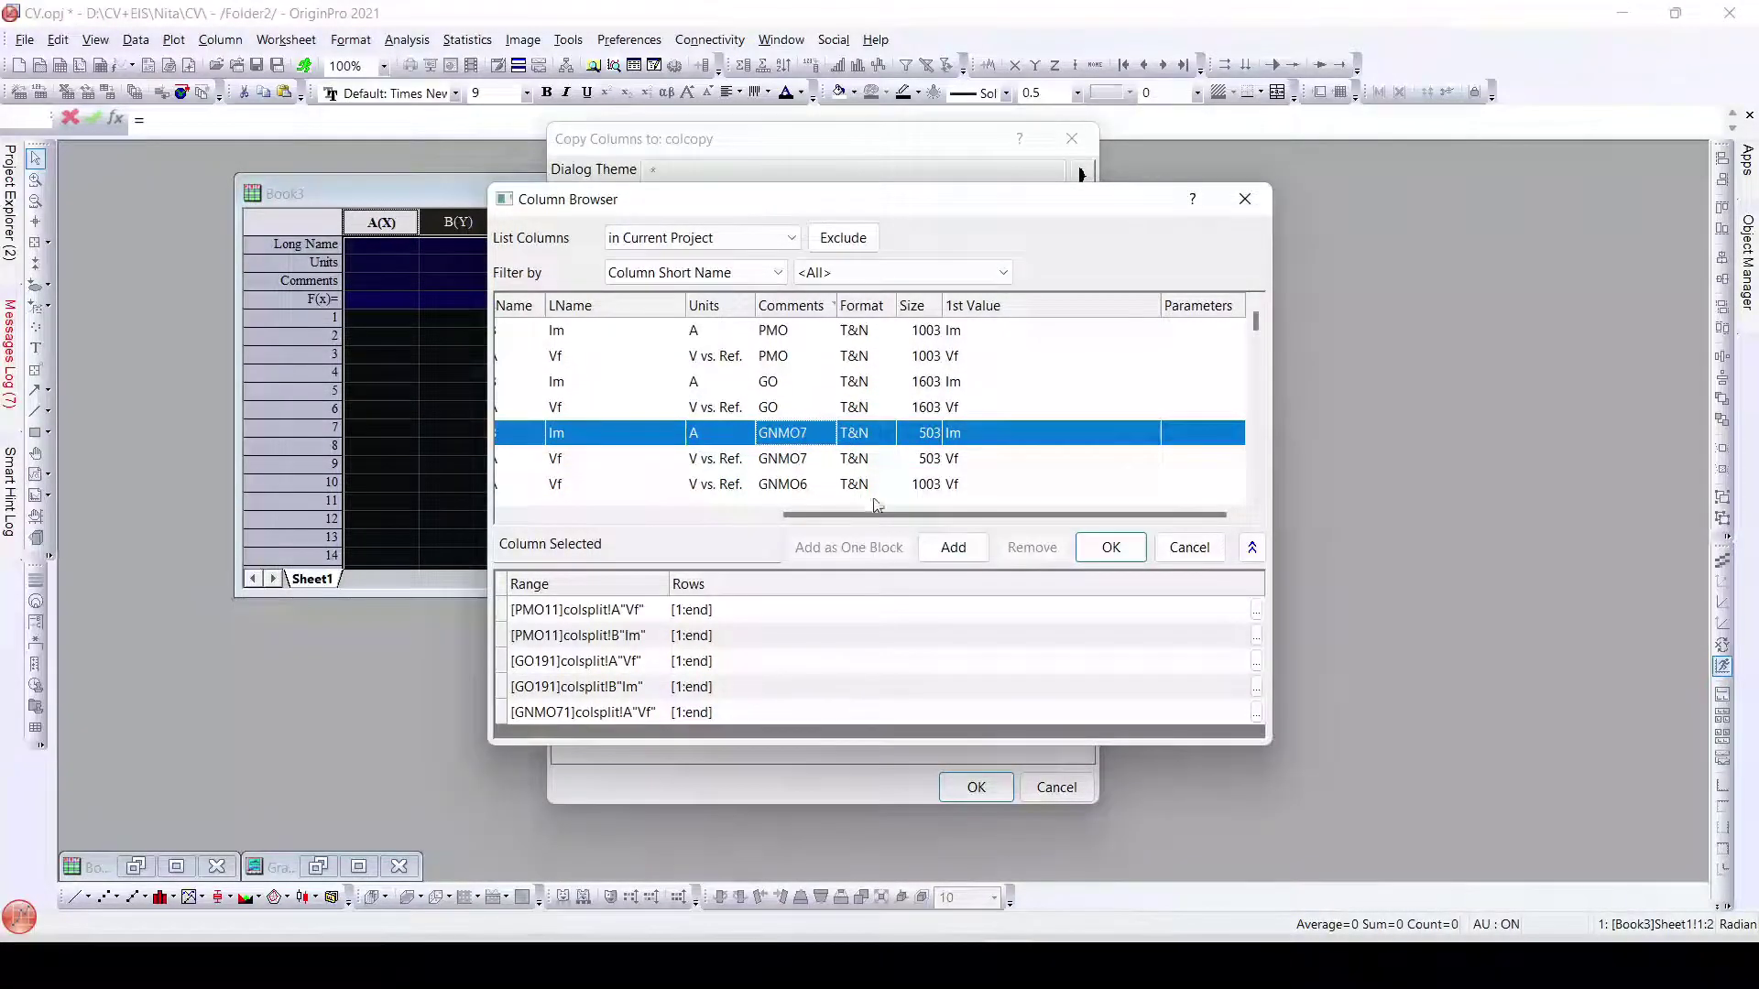
click(957, 555)
Step: Add the GNMO6 and GNMO5 Vf and Im columns to the selection
scroll(792, 454, down, 1)
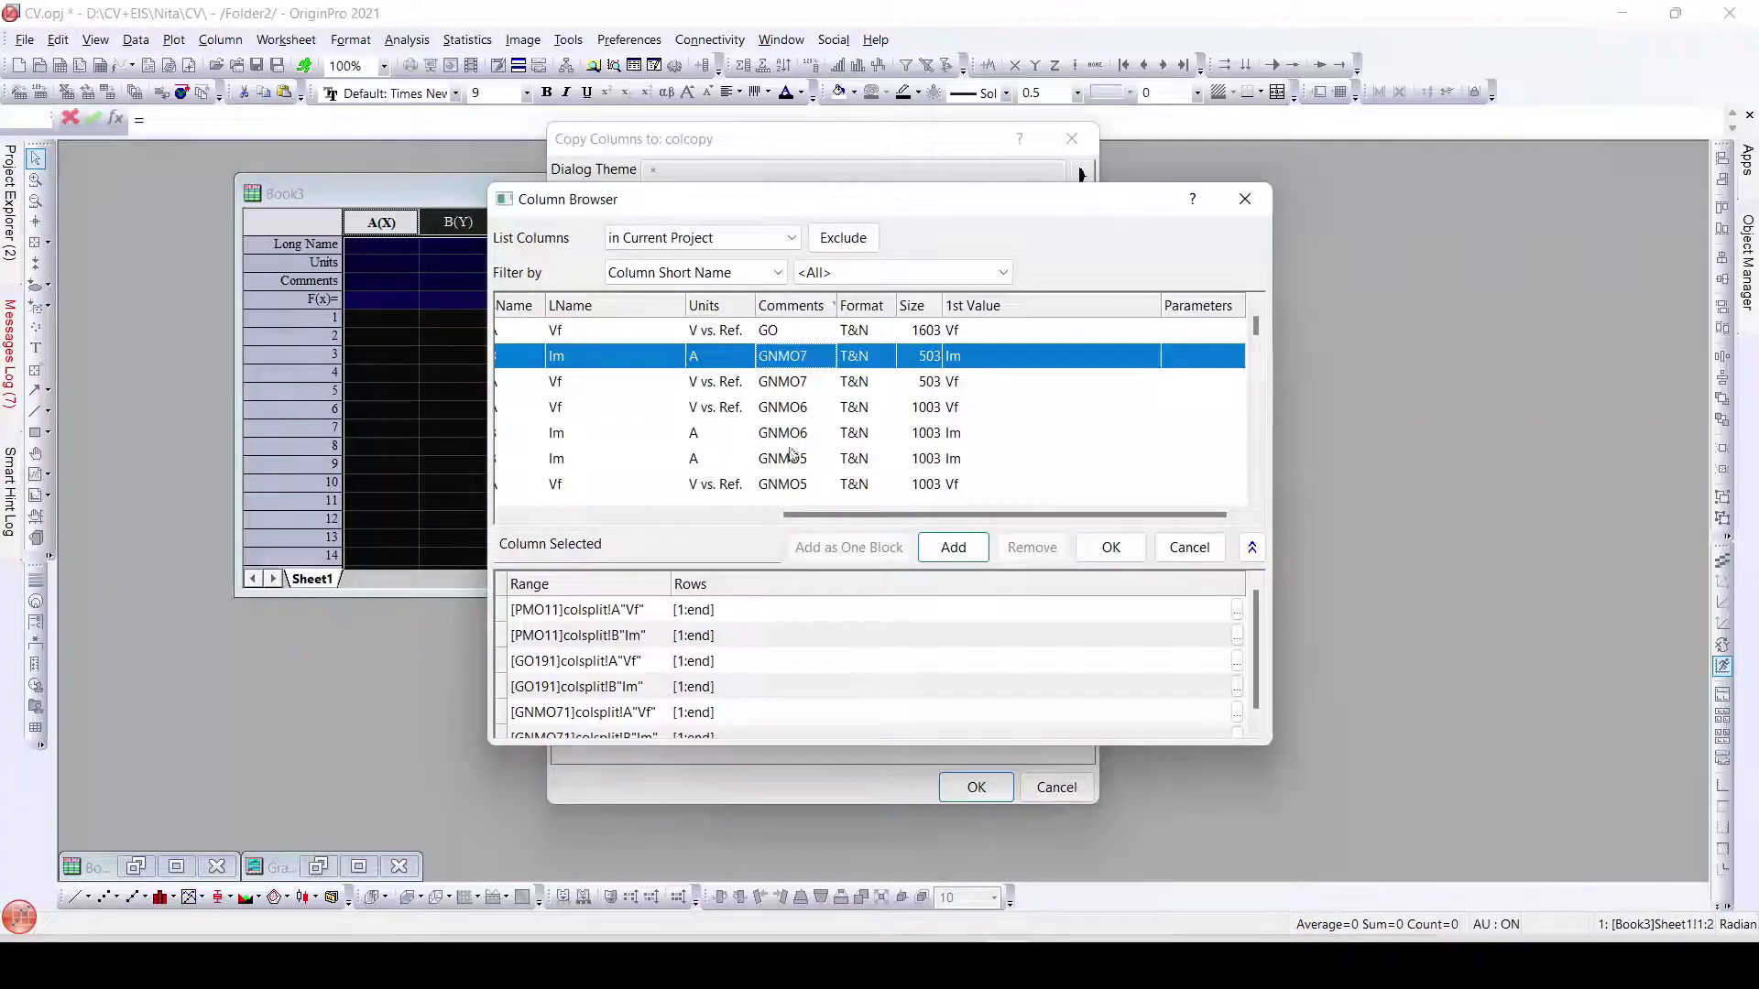
click(797, 412)
click(936, 549)
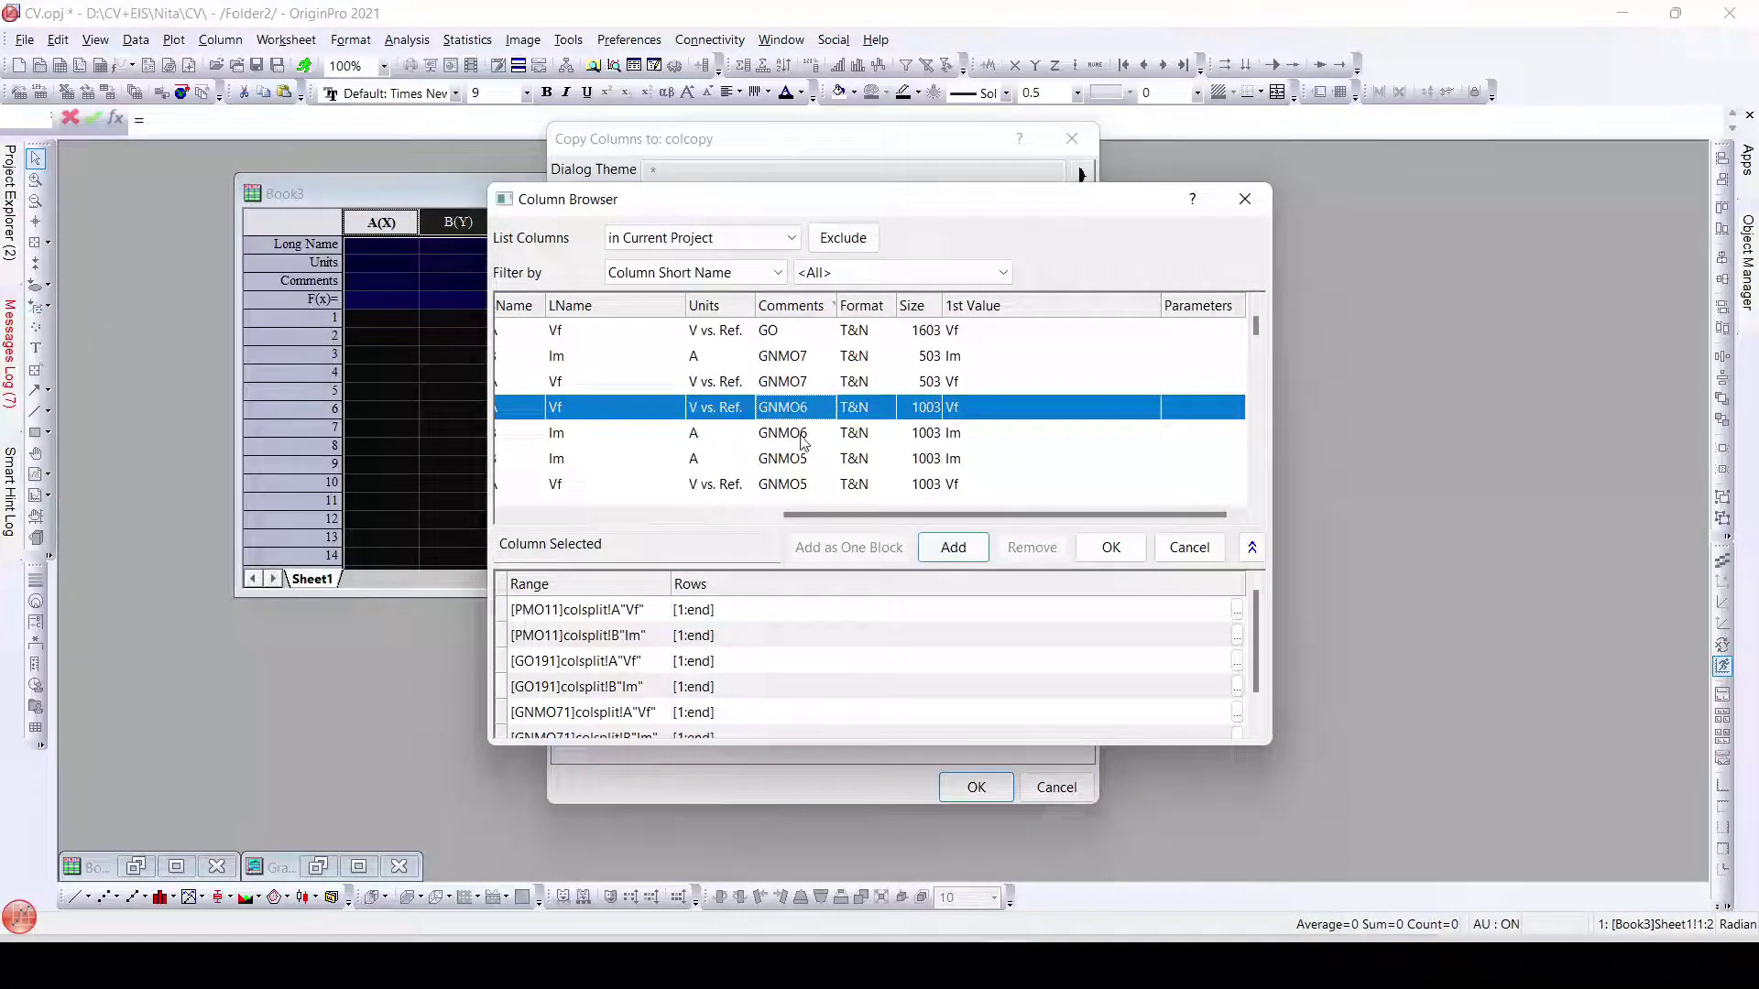
click(804, 432)
click(943, 549)
click(808, 484)
click(952, 549)
click(803, 462)
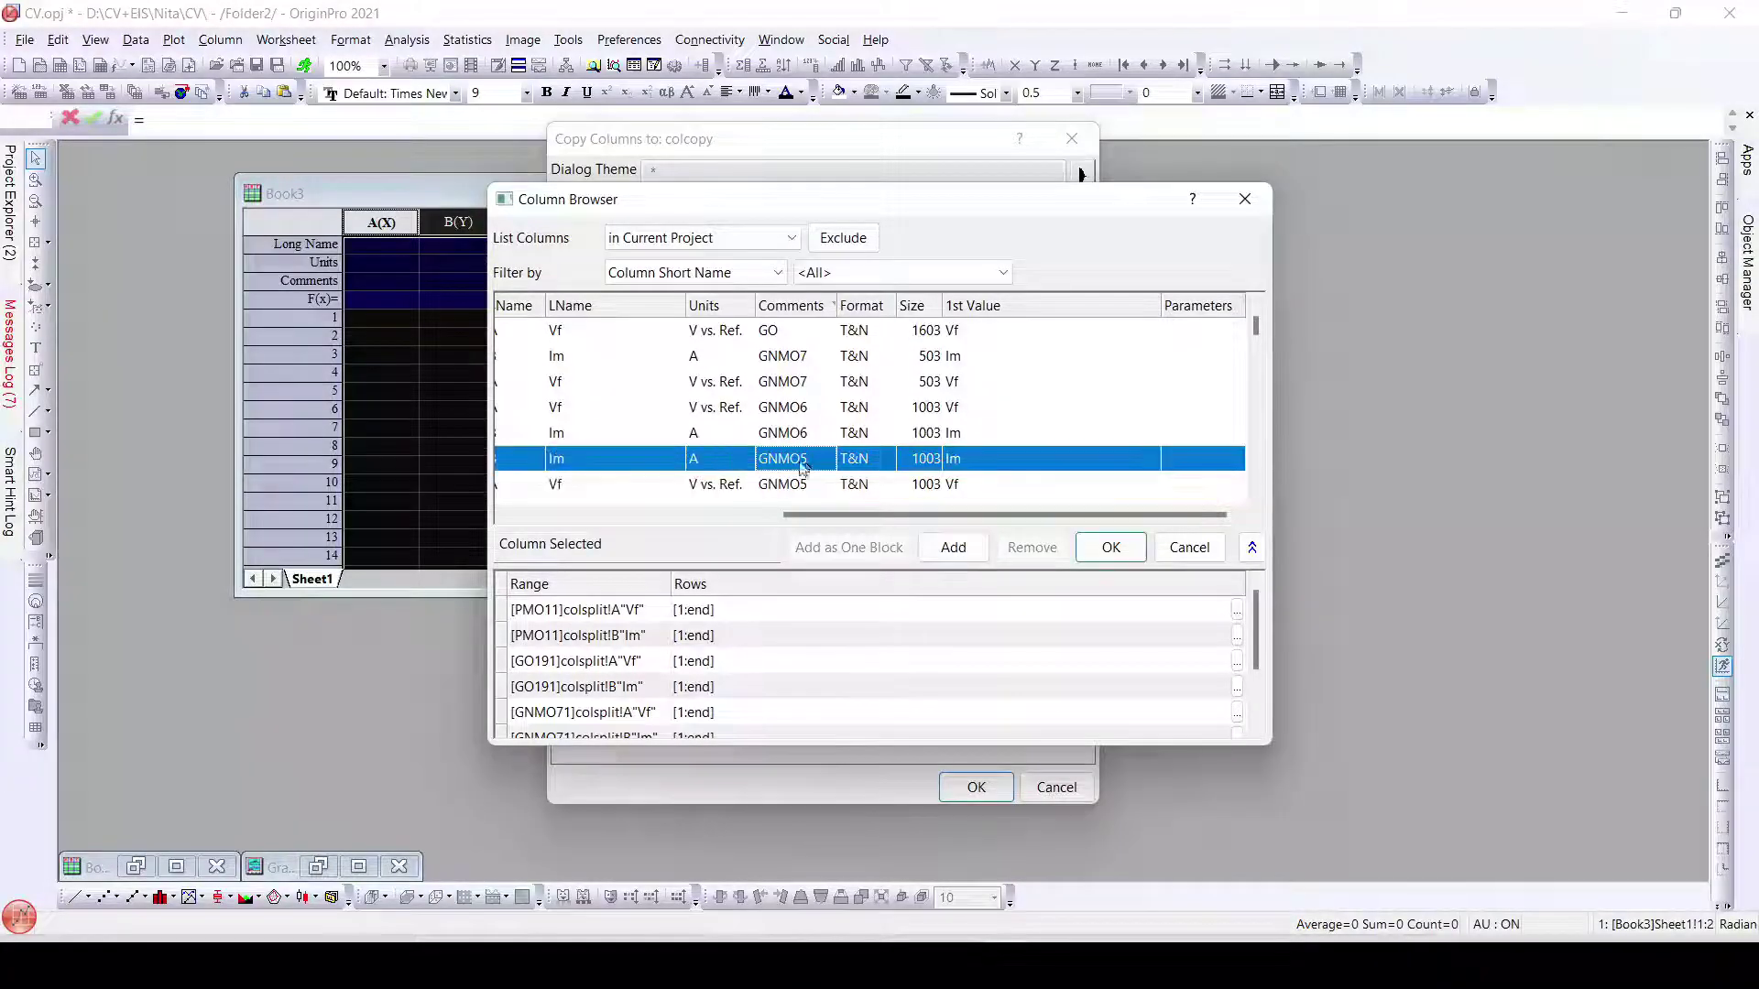
click(949, 549)
scroll(856, 481, down, 1)
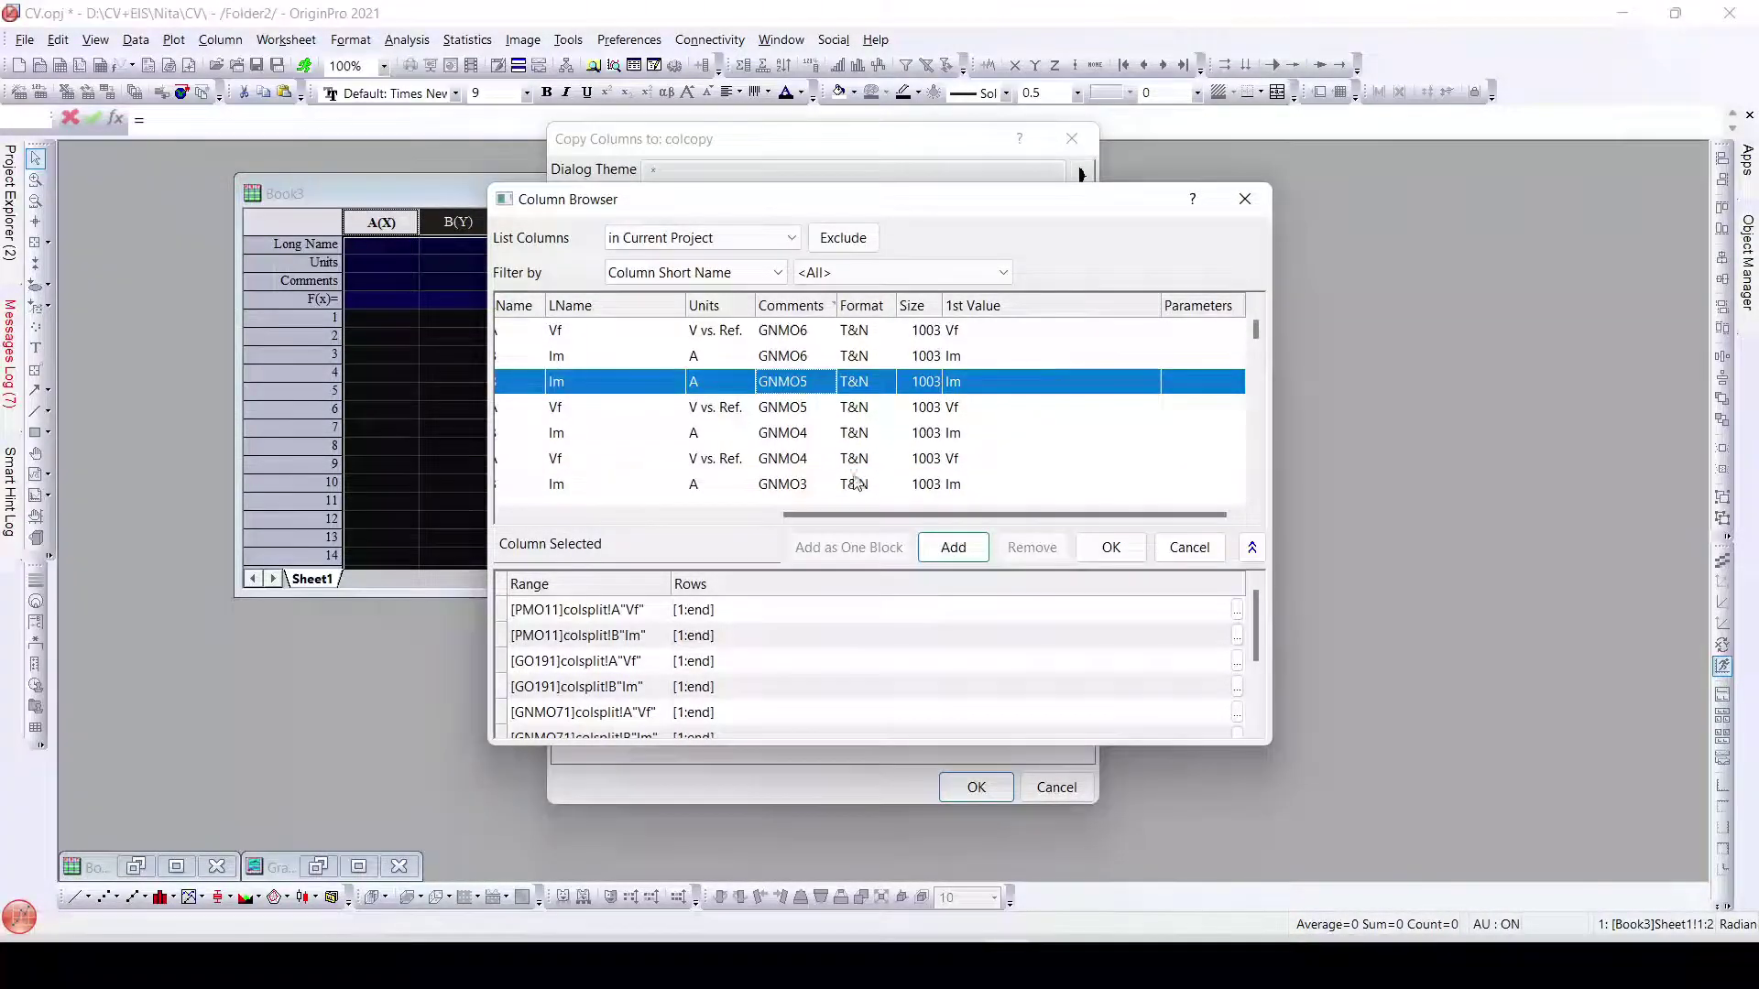
click(789, 458)
click(949, 549)
Step: Add the GNMO4, GNMO3 and GMO2 Vf and Im columns to the selection
scroll(785, 453, down, 1)
click(952, 547)
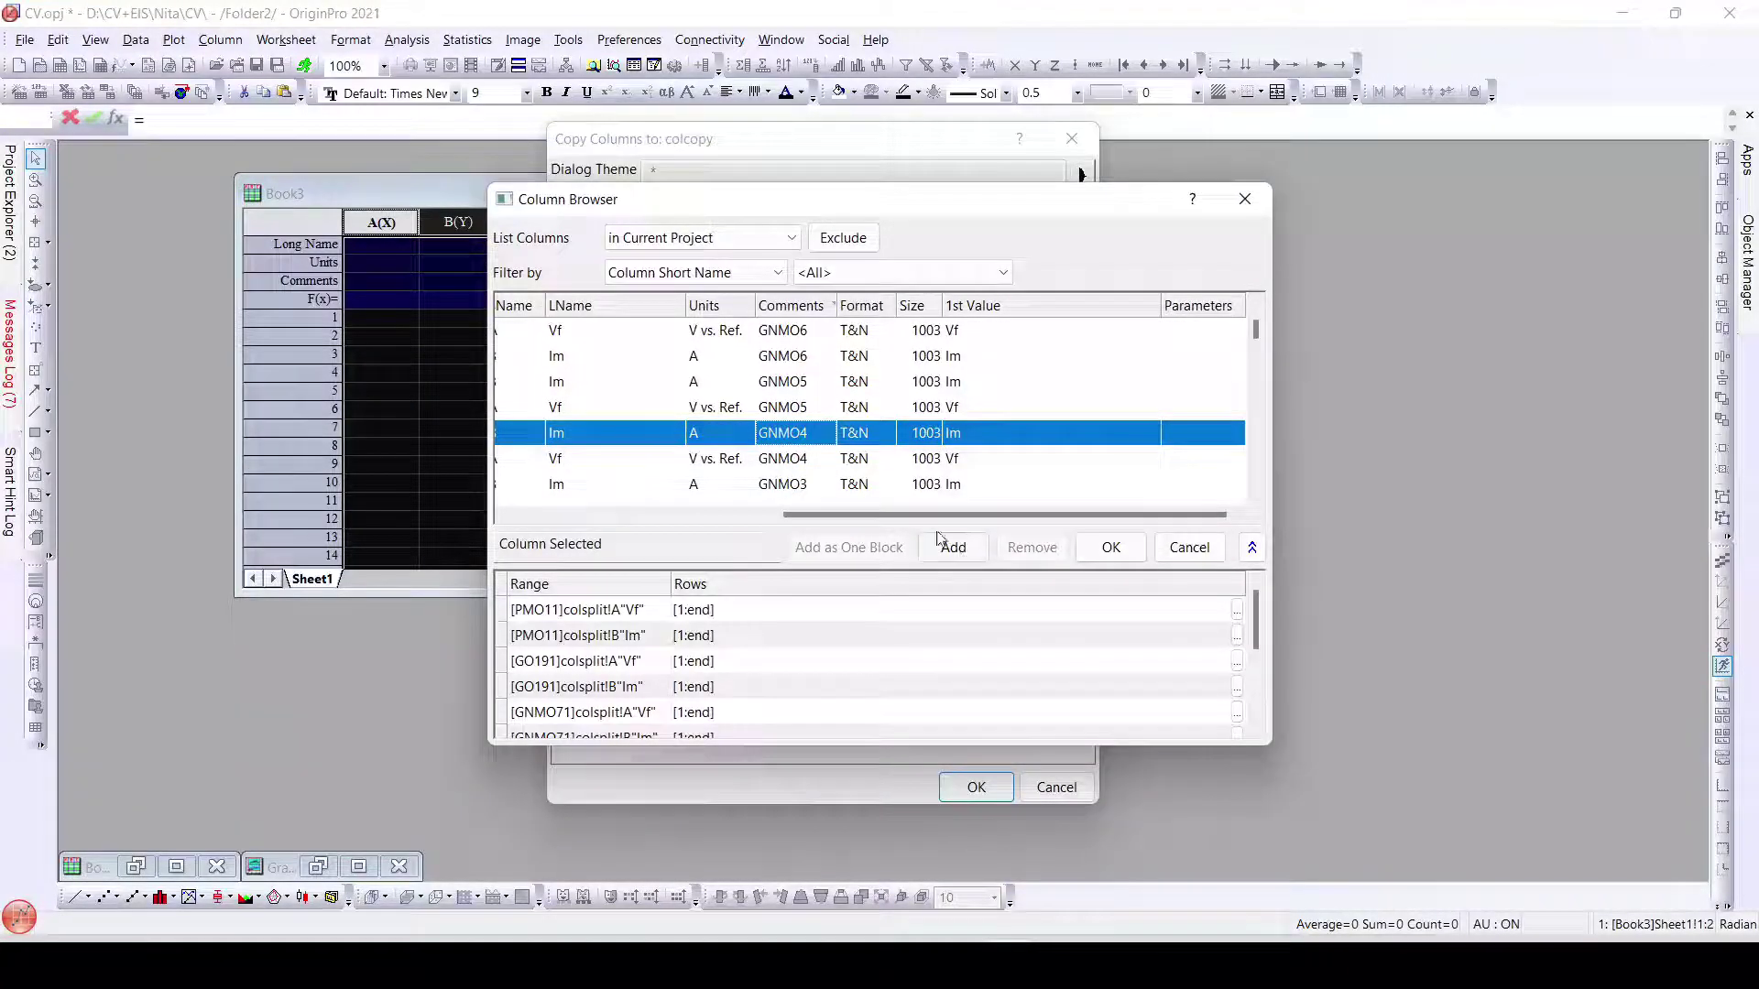
click(790, 355)
click(806, 435)
click(949, 548)
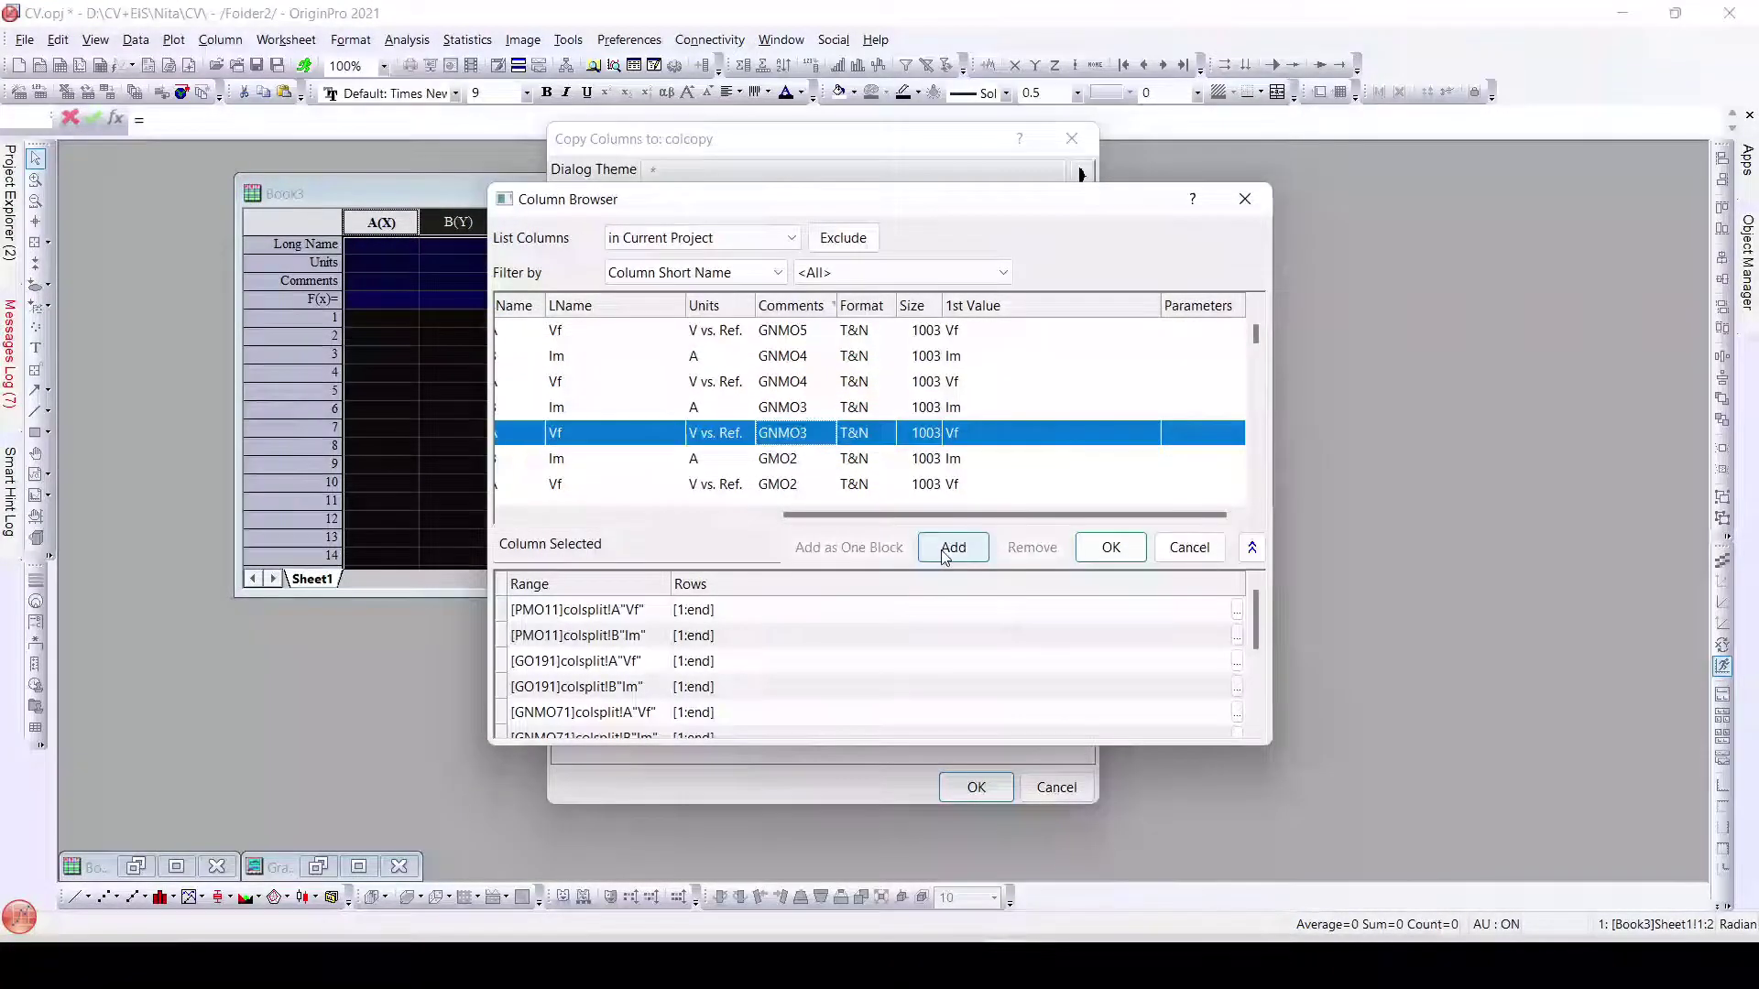
click(795, 408)
click(952, 547)
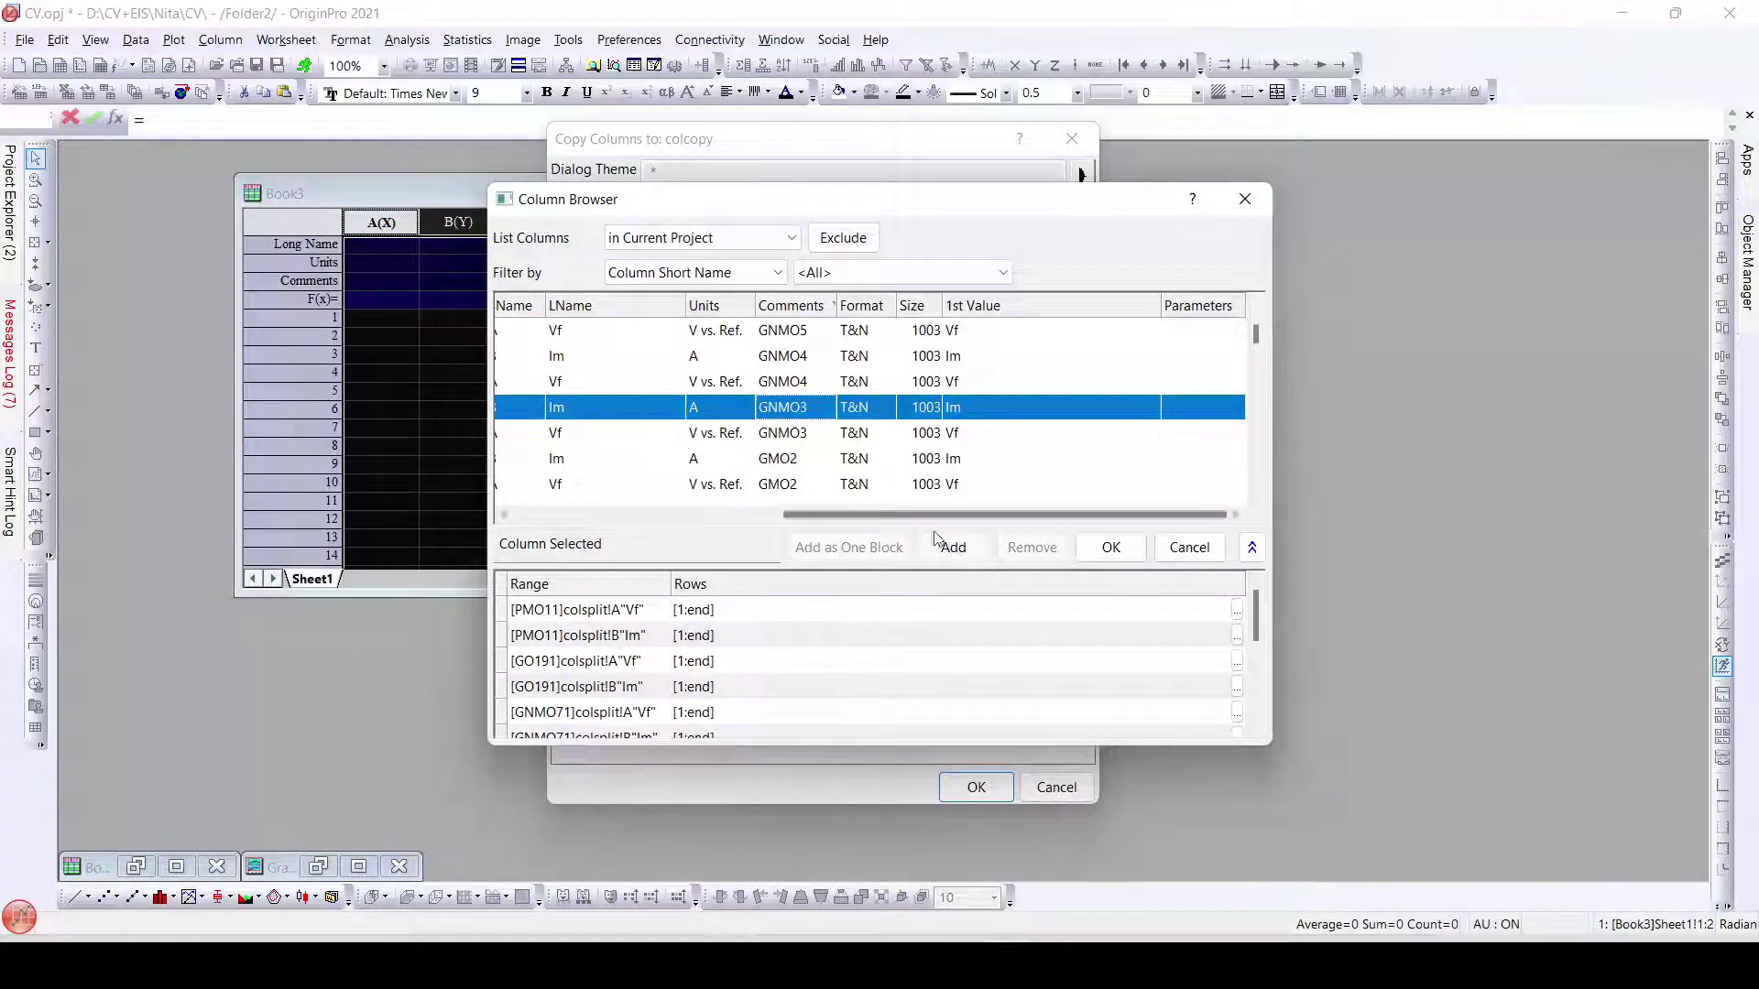
click(793, 485)
click(954, 548)
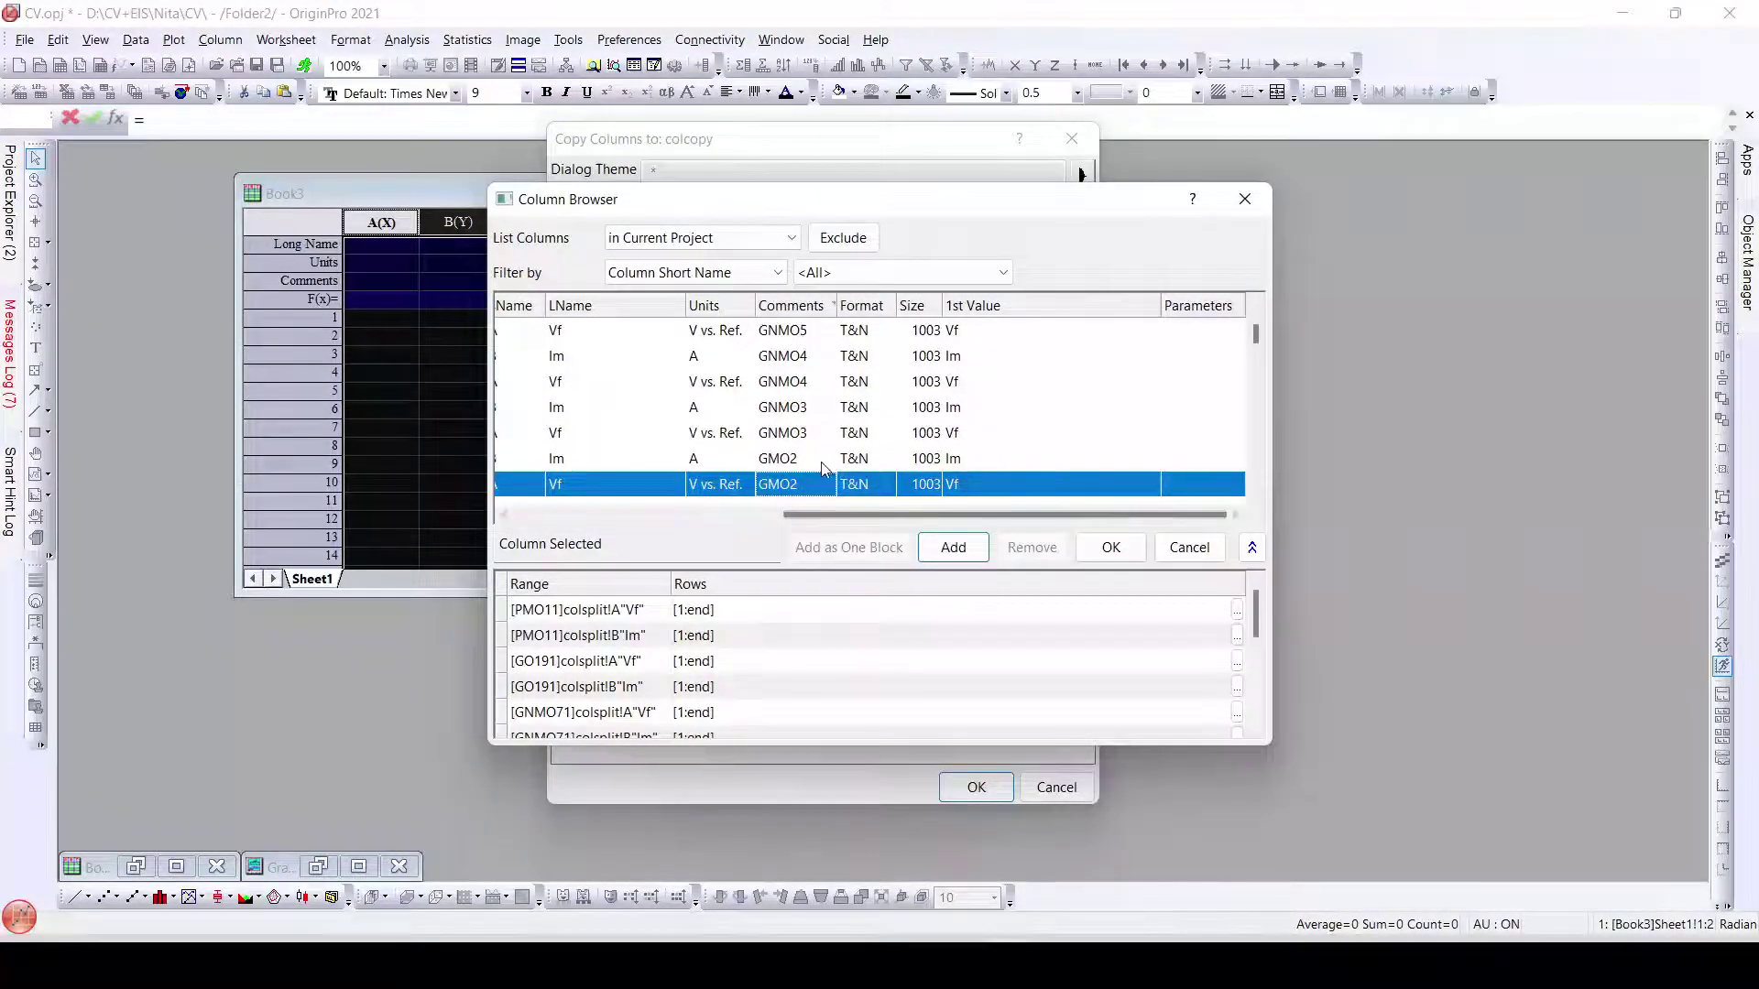
click(952, 547)
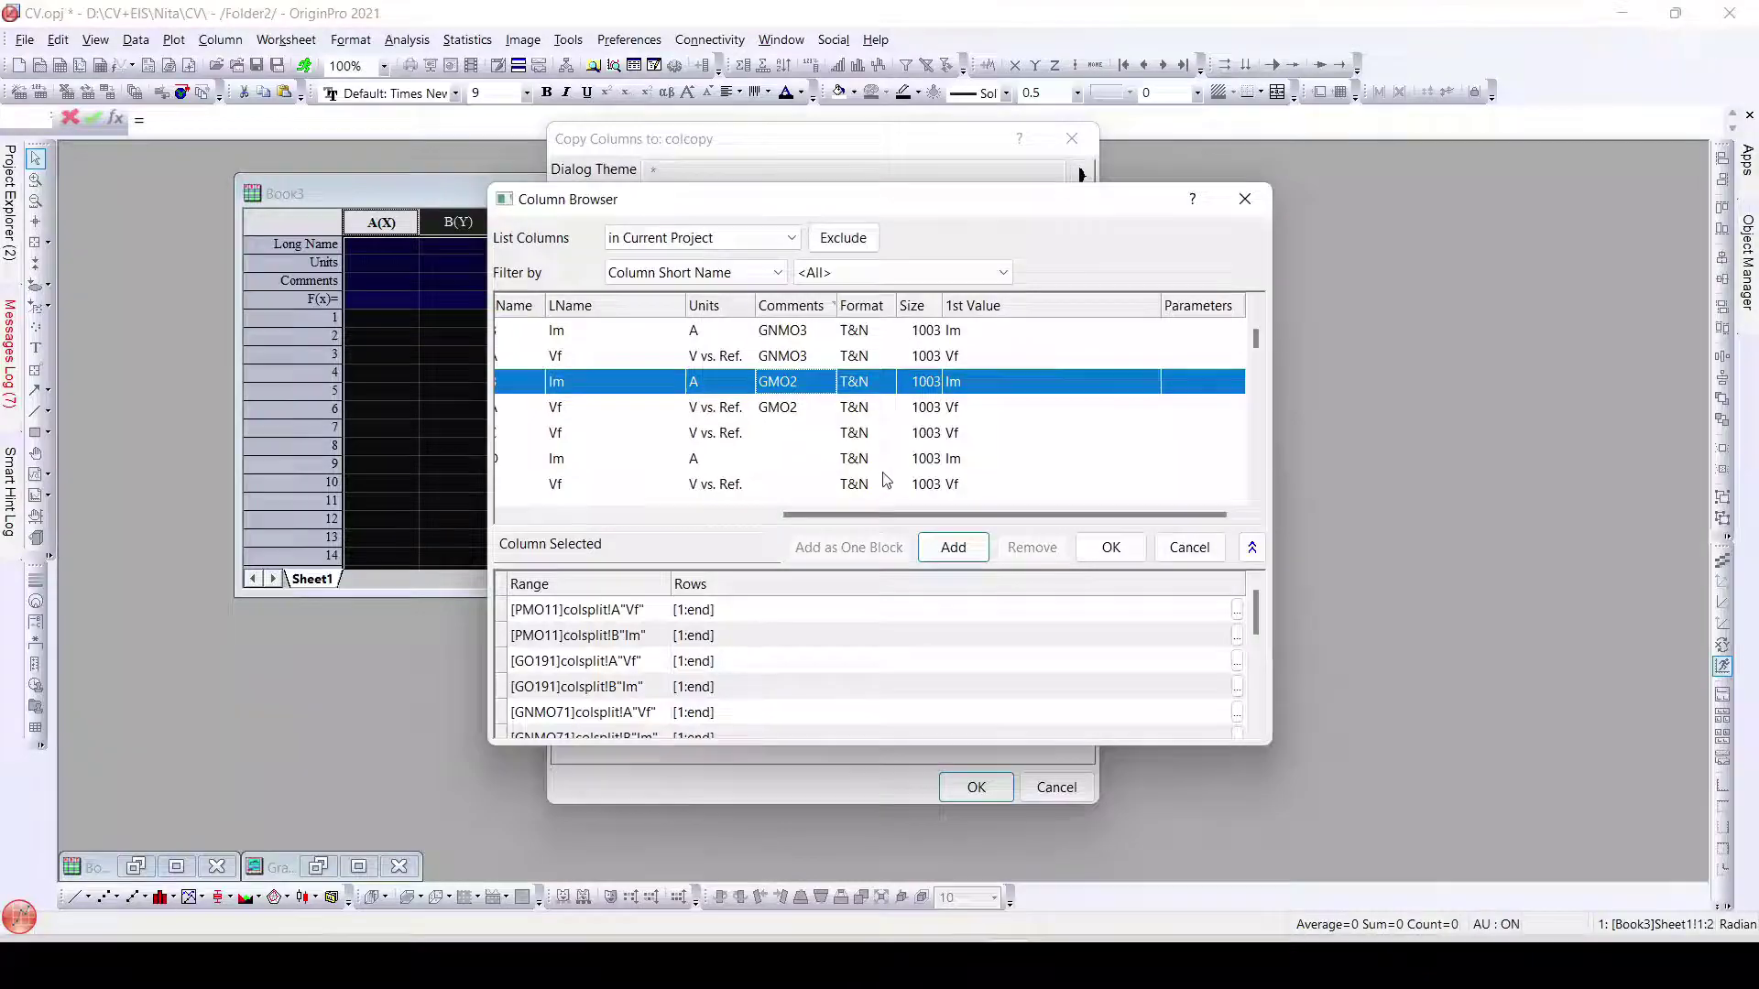
Step: Confirm the source columns and set the destination to Book3 columns A:B, [Book3]Sheet1!1:2
click(1111, 547)
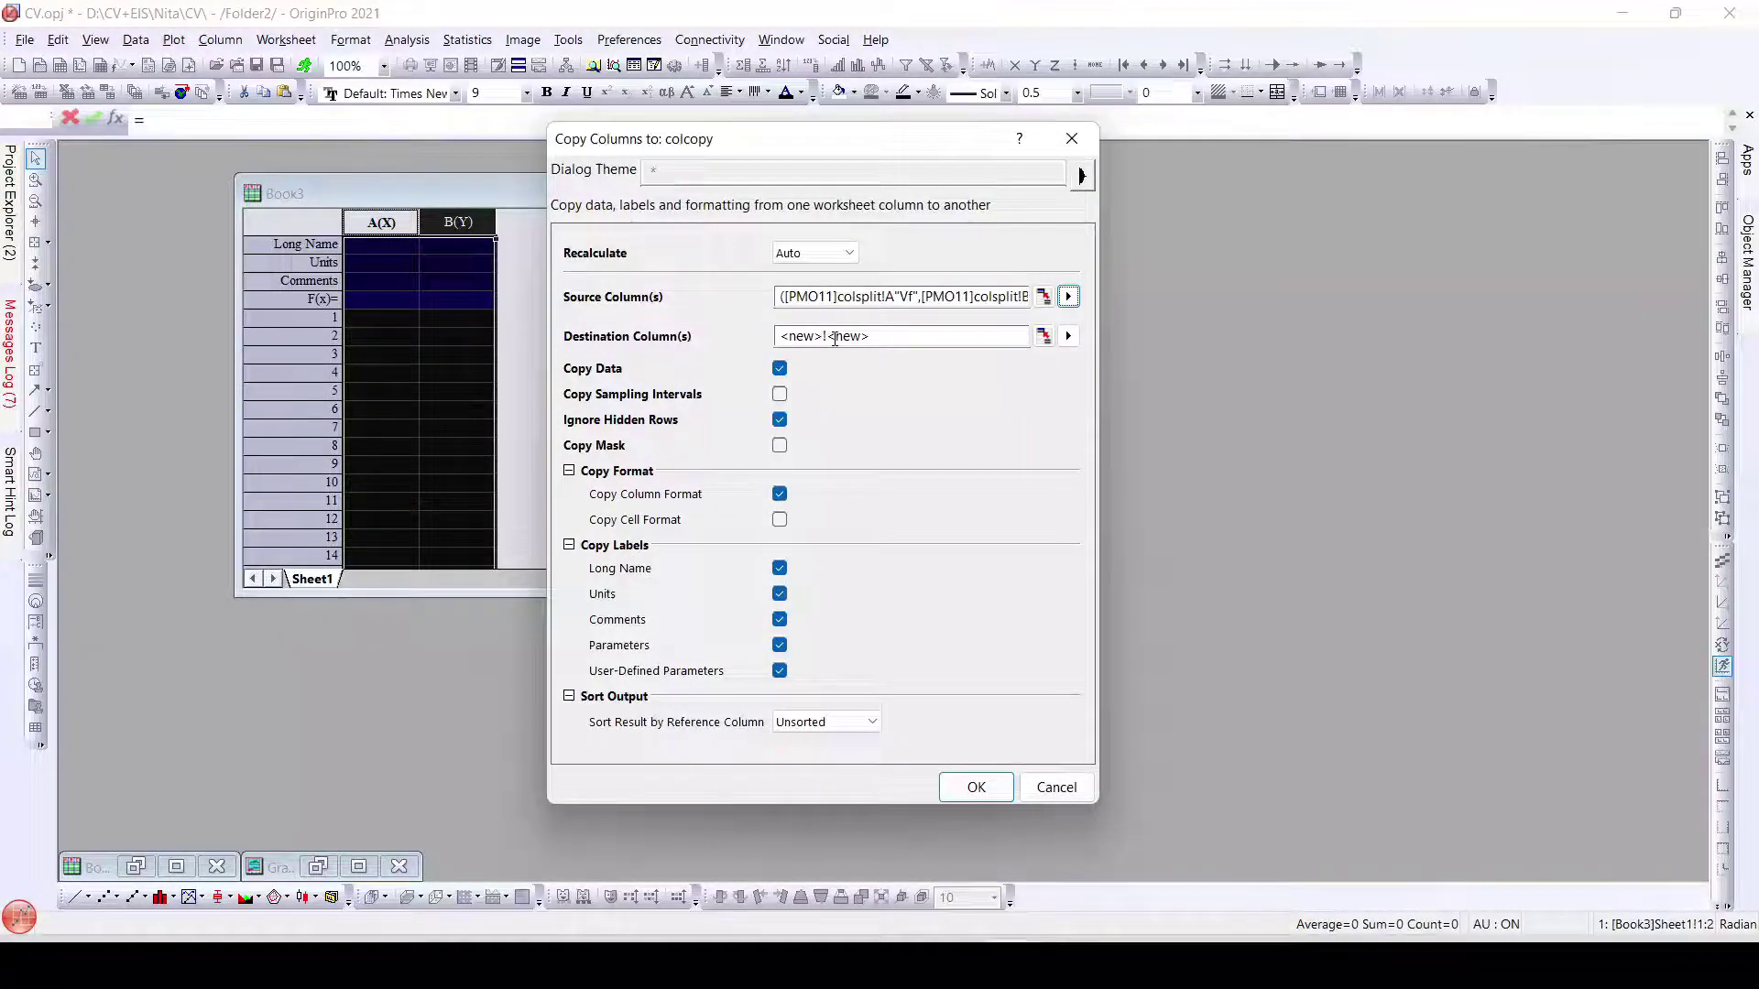
click(1068, 335)
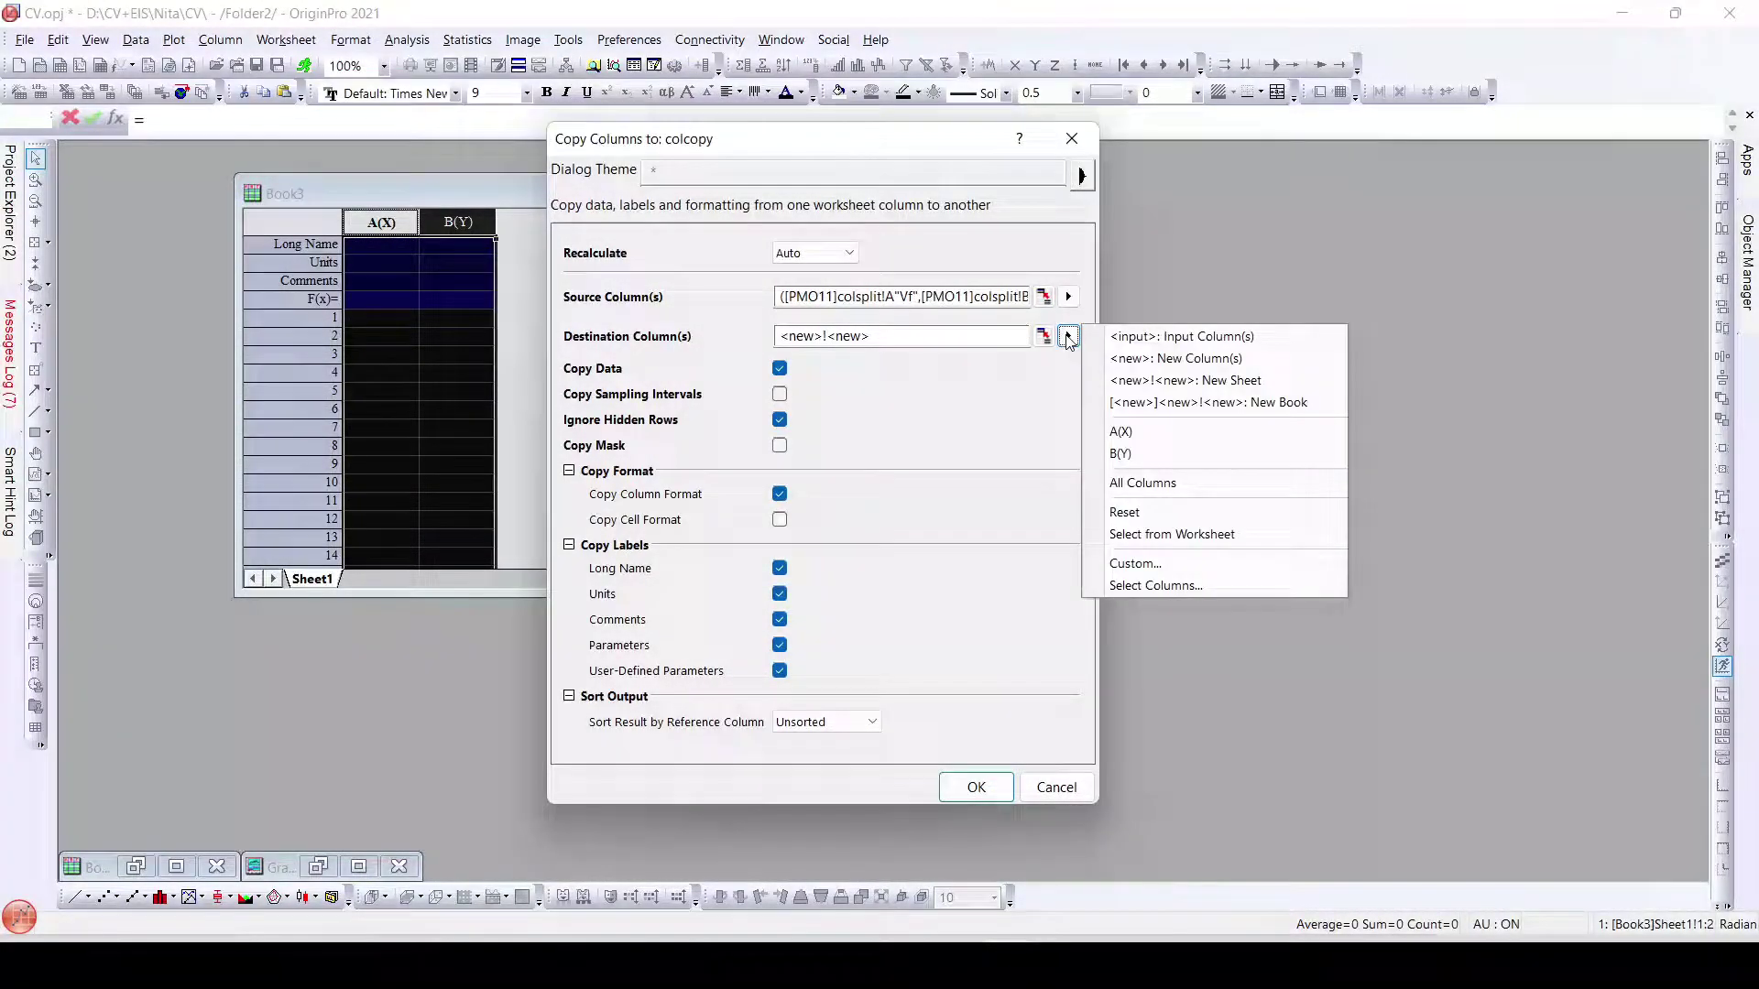
click(1253, 538)
drag(382, 223, 458, 223)
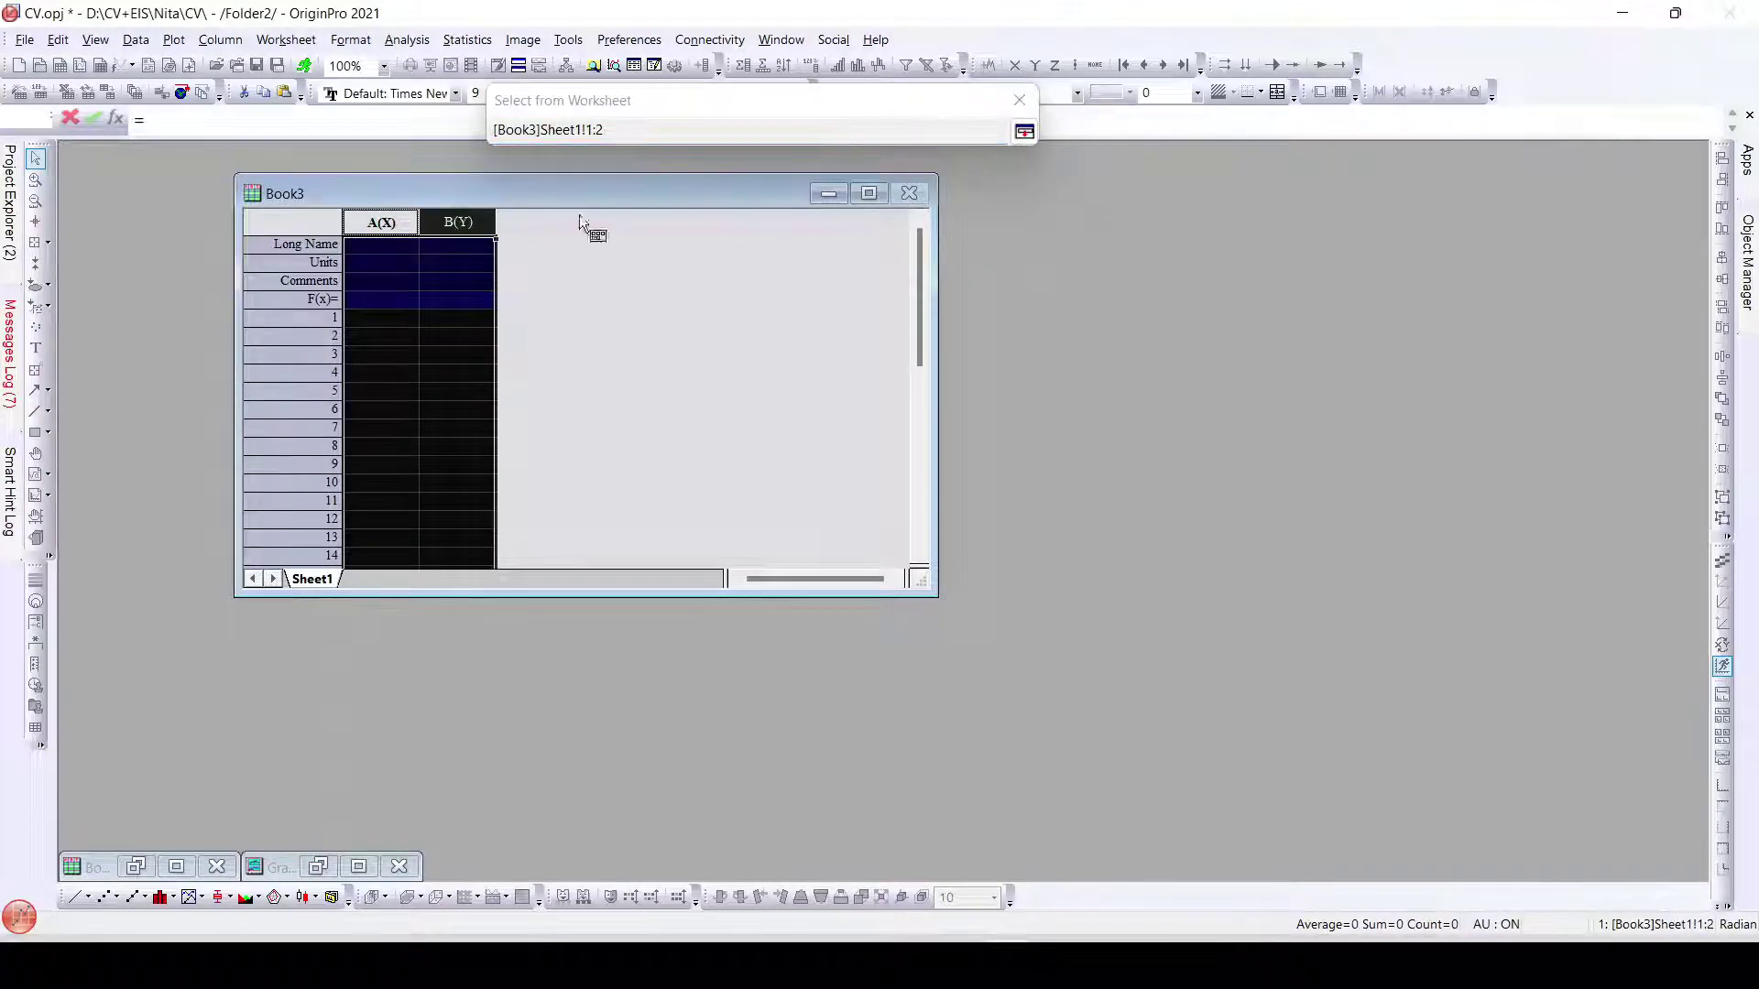
click(1025, 133)
click(1029, 130)
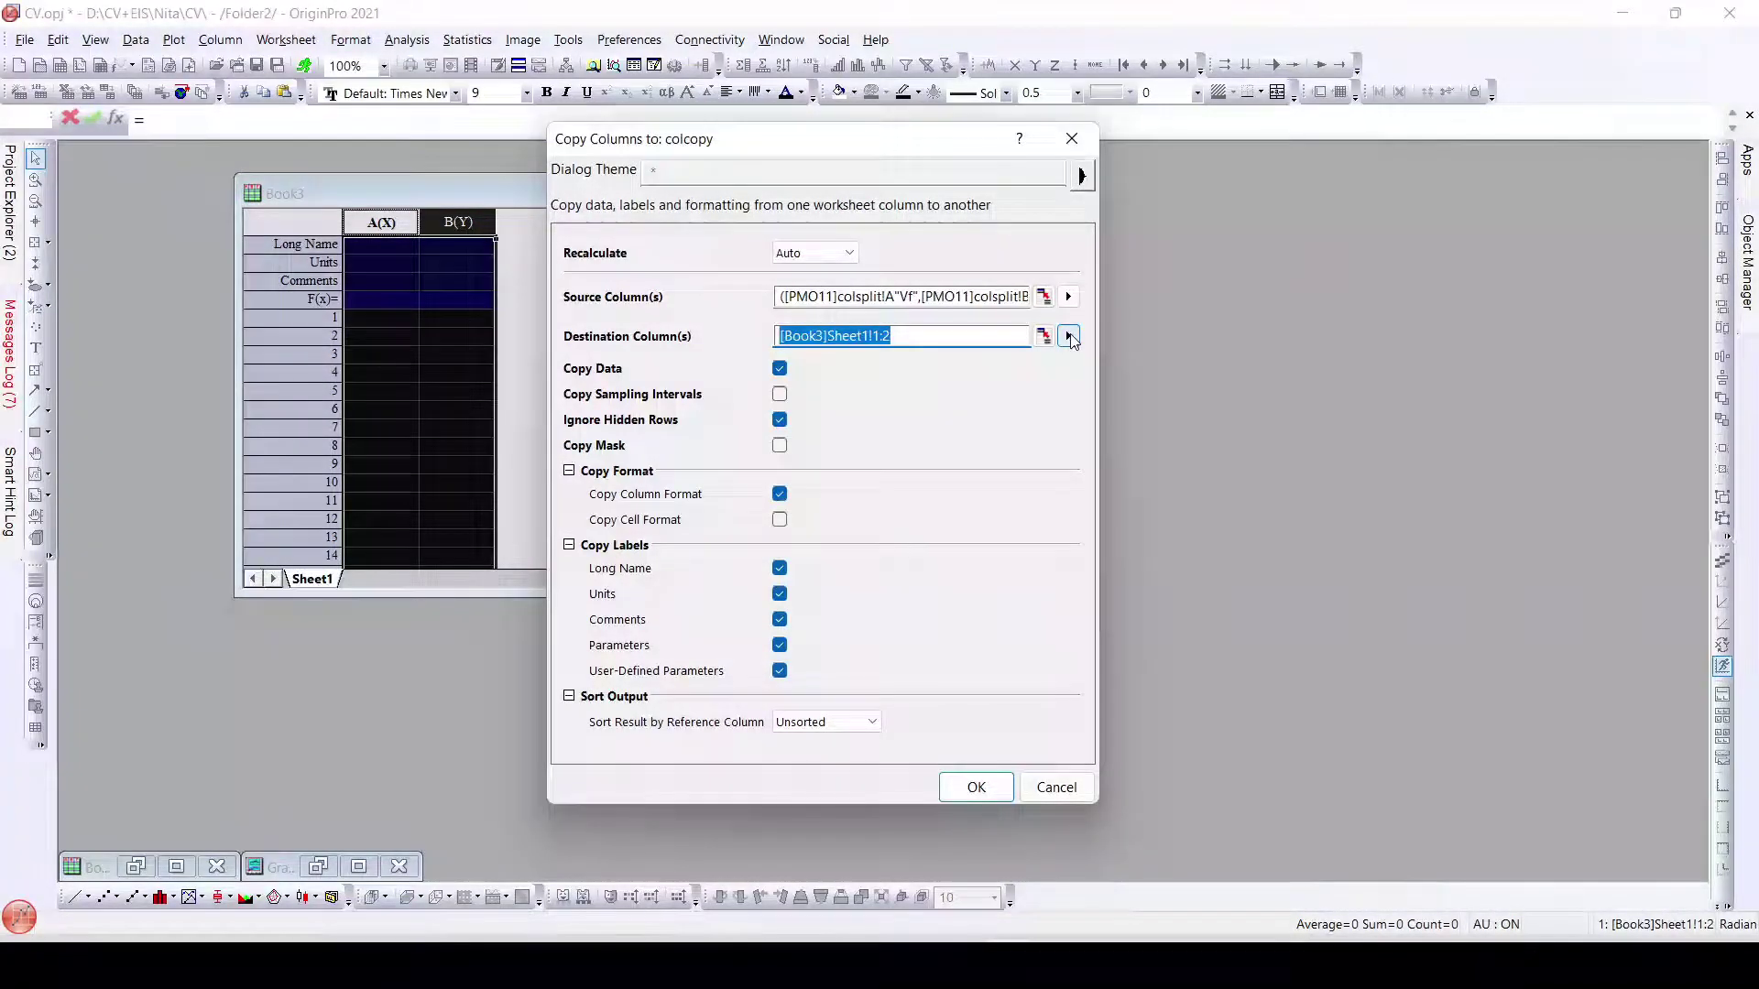
click(1070, 337)
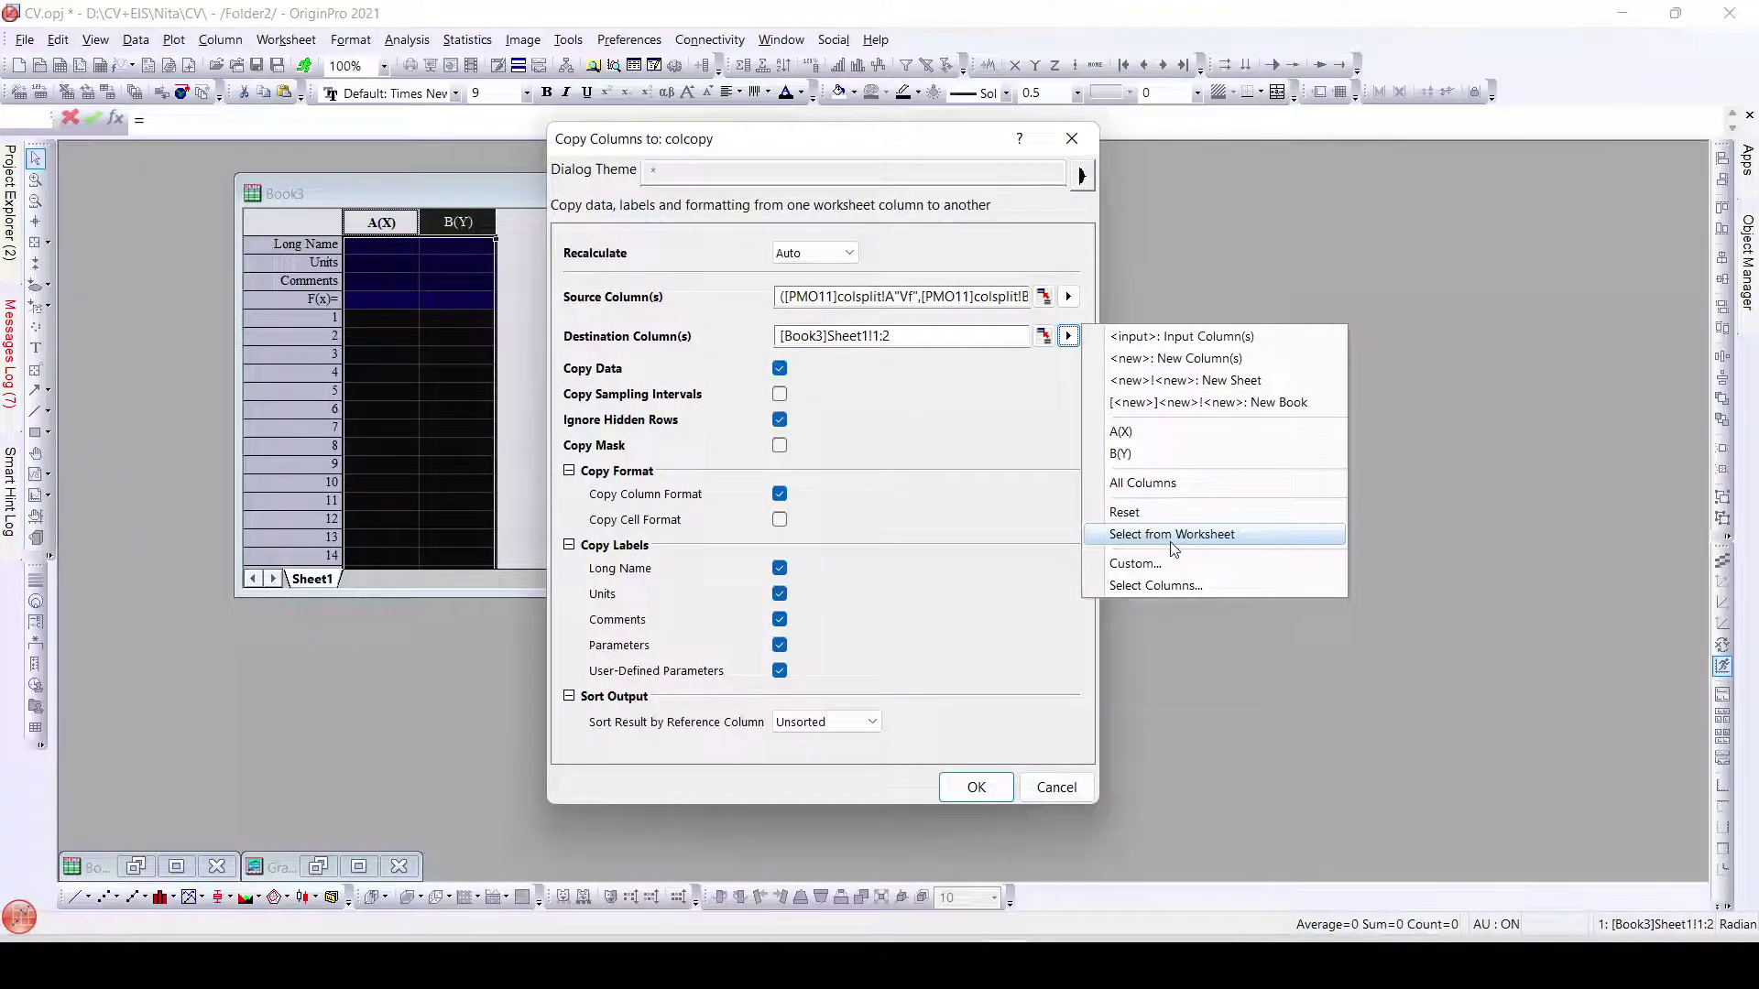
Step: Build a custom destination [Book3]<active>!<new>: active sheet, new columns, column name cleared
click(1161, 566)
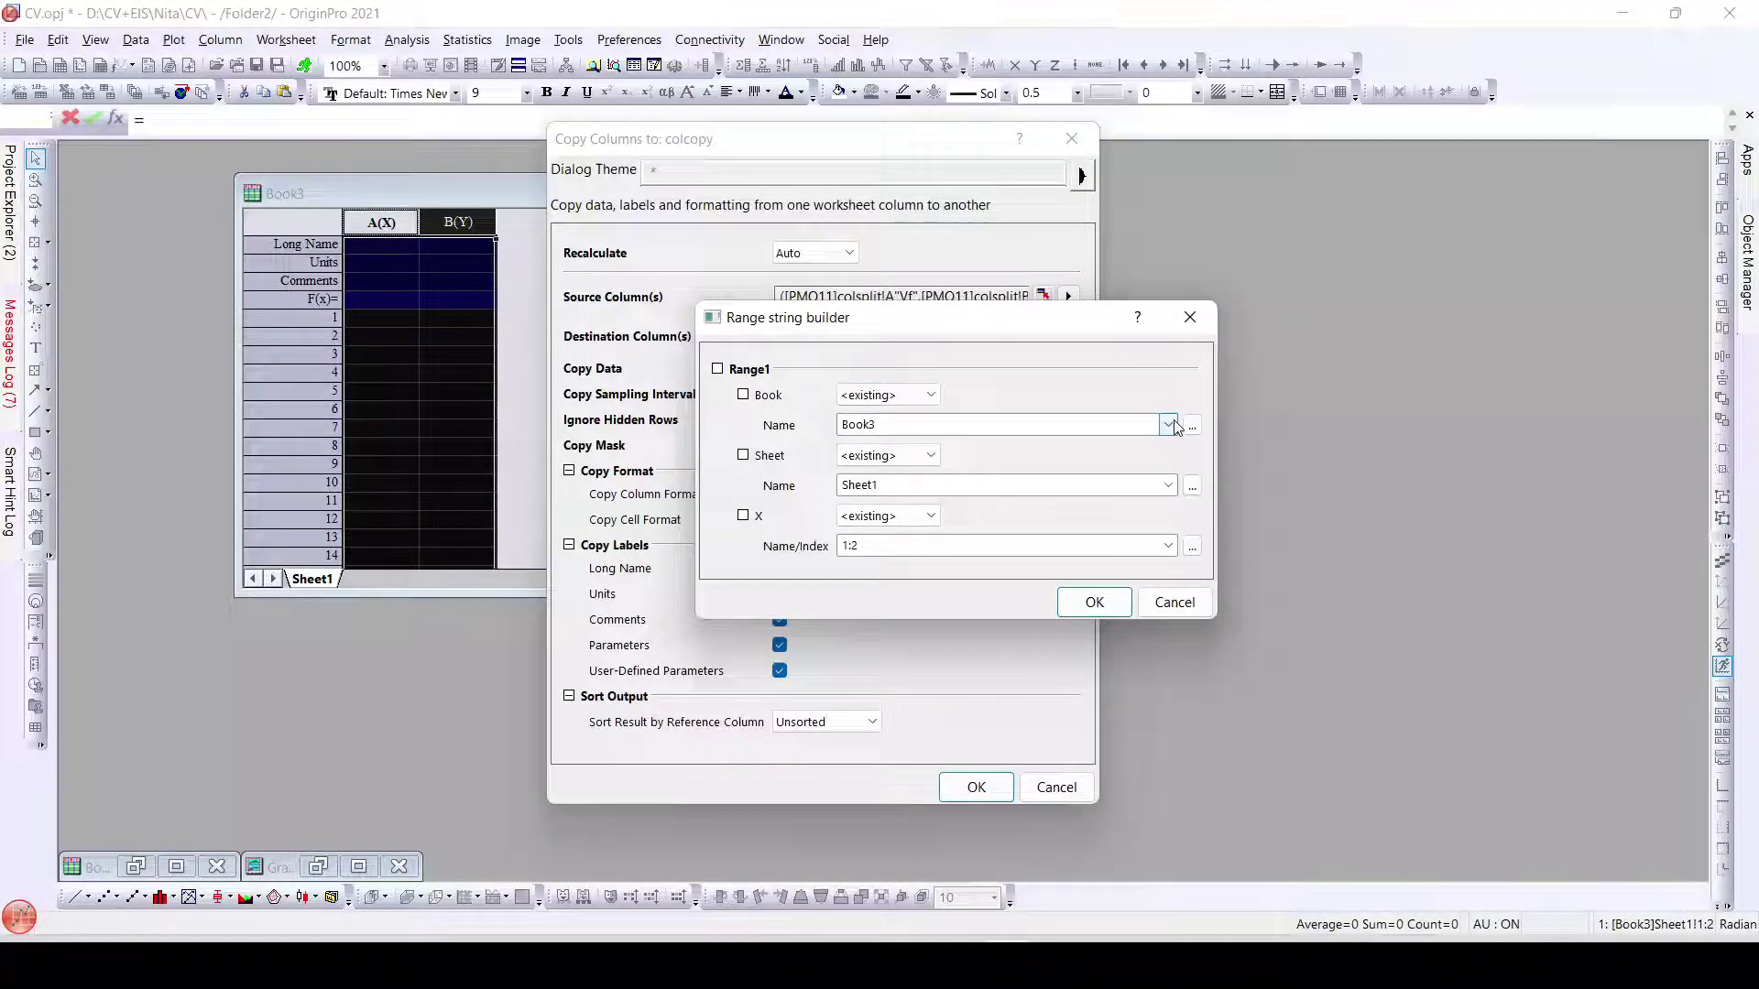
click(931, 456)
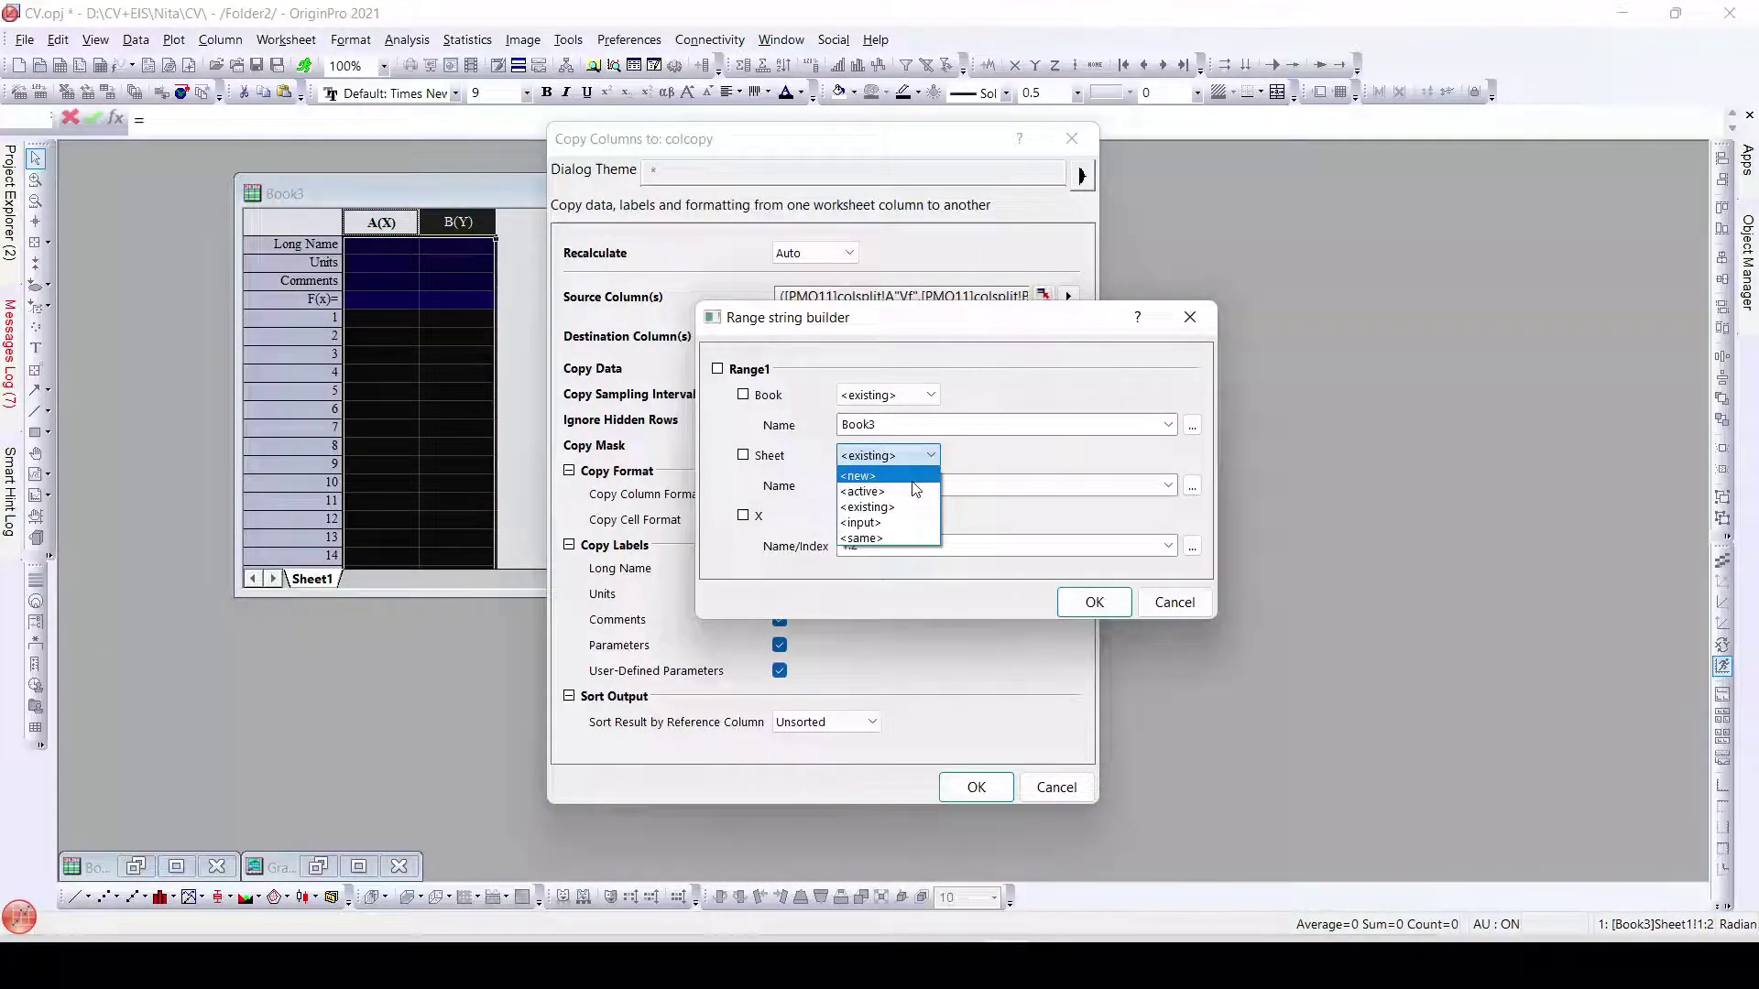
click(911, 492)
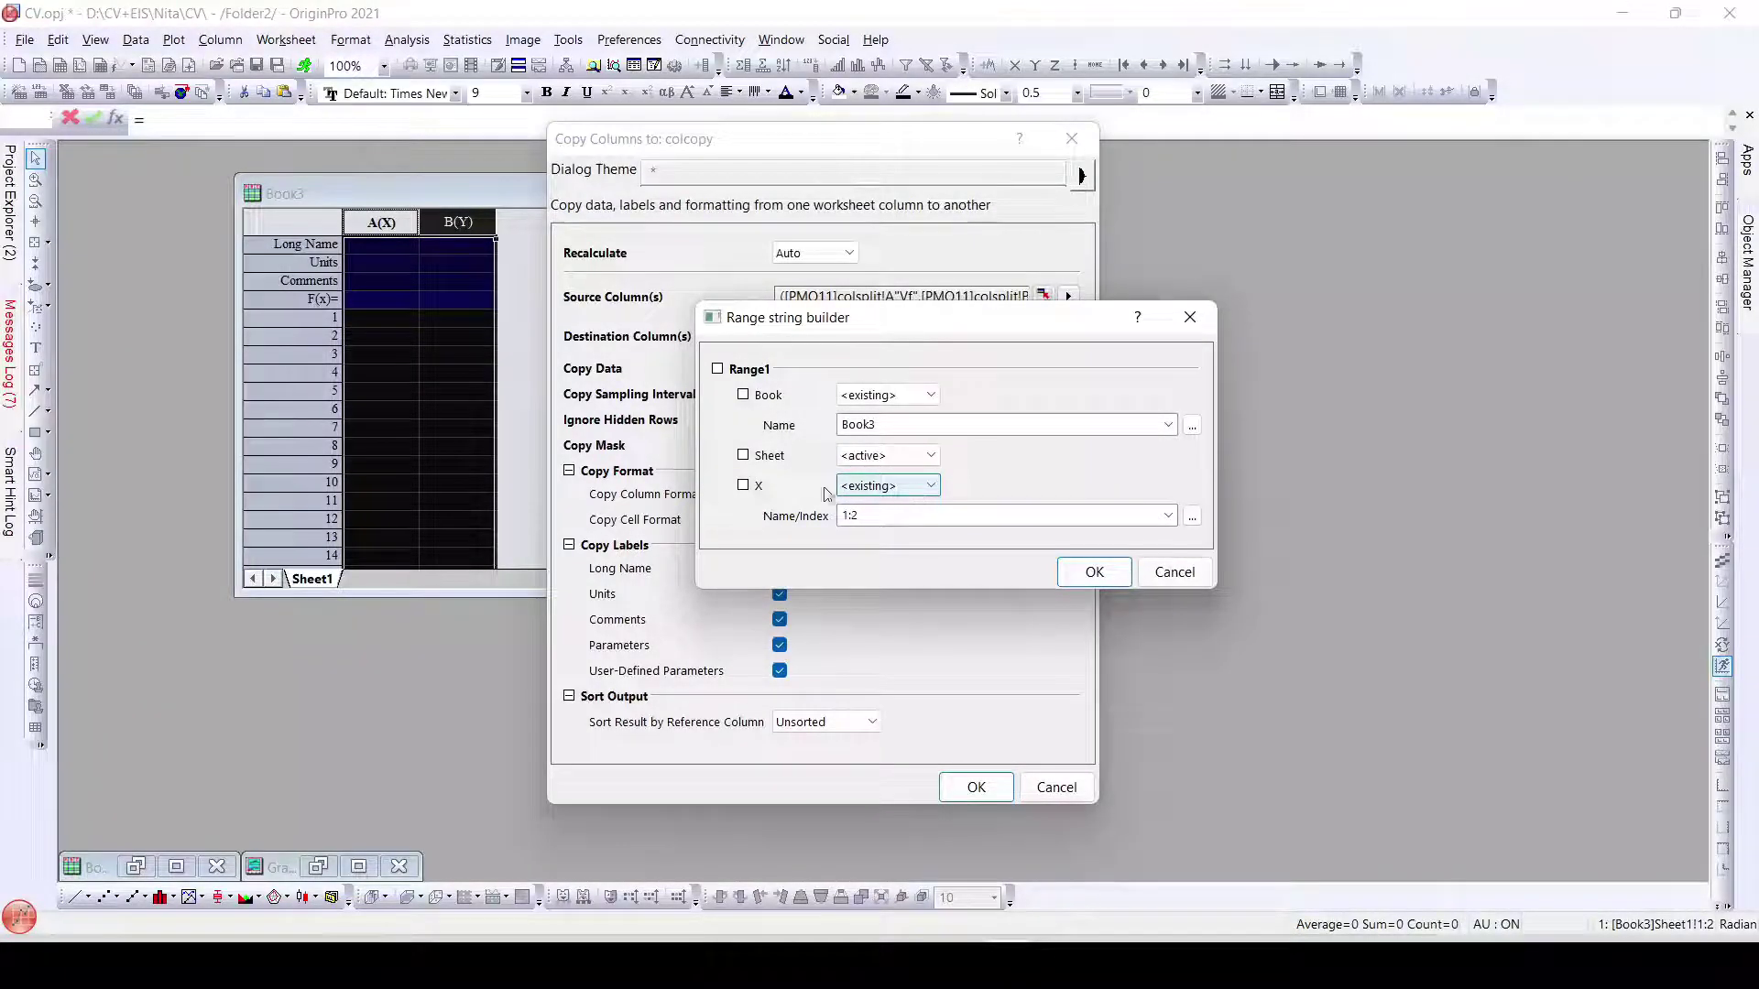
click(932, 487)
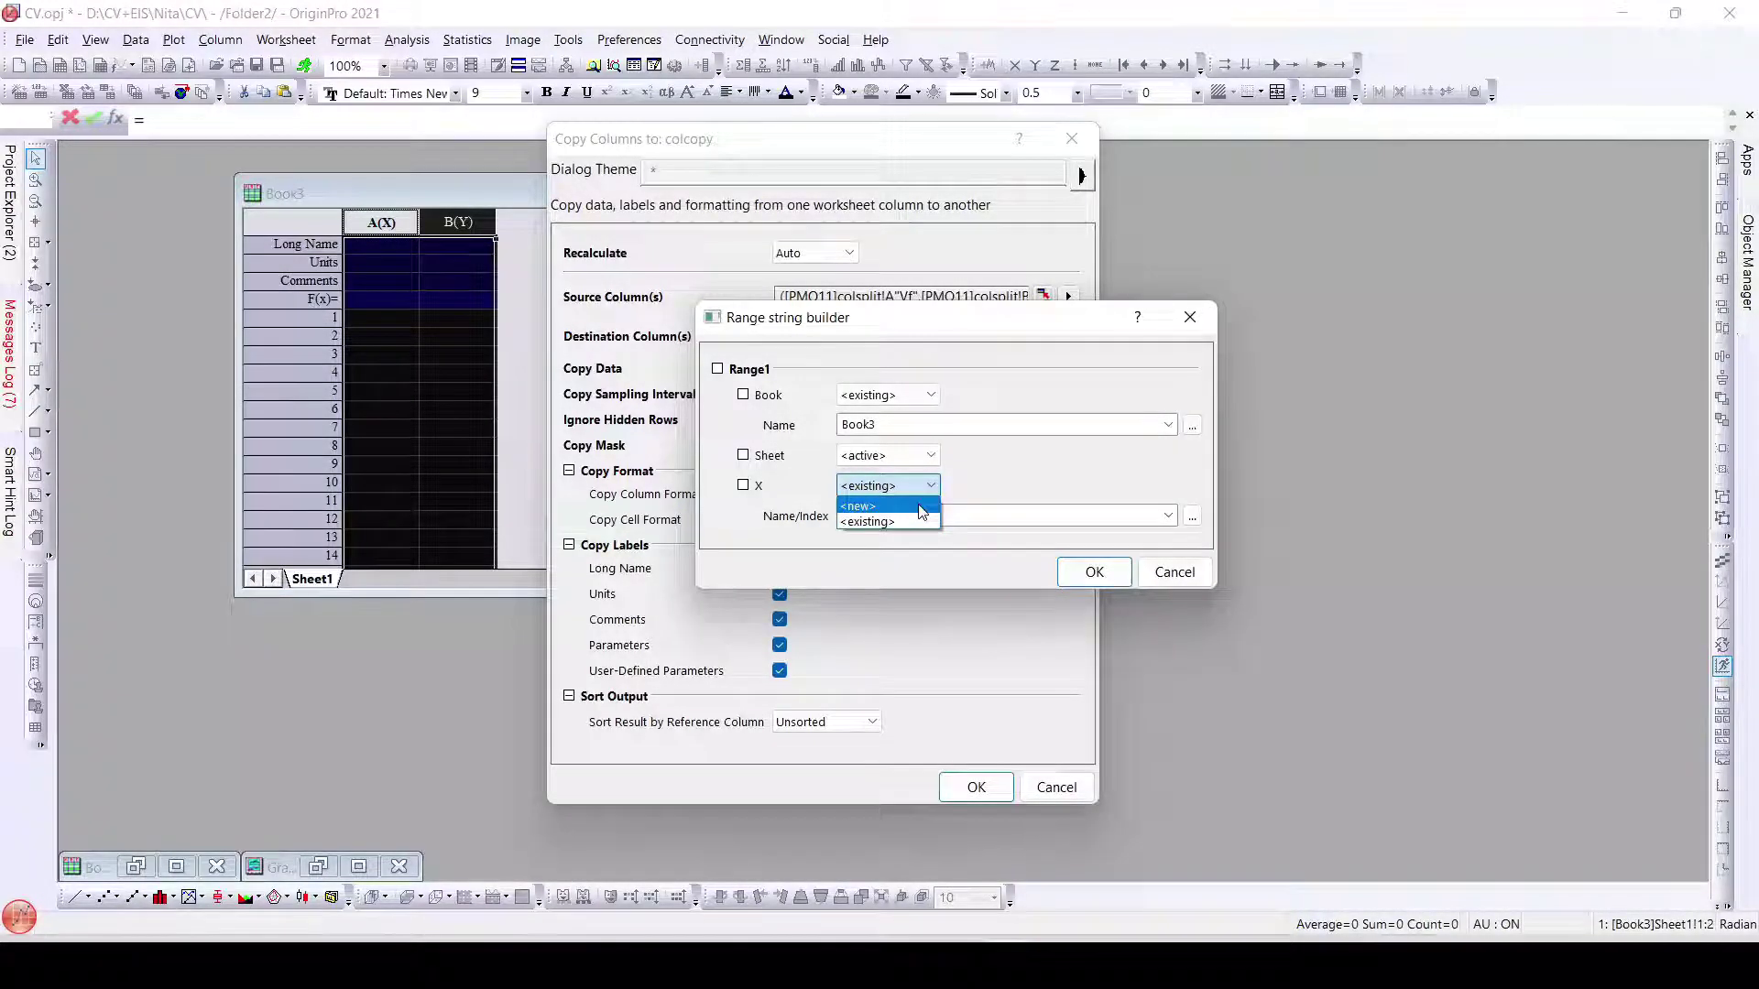
click(925, 508)
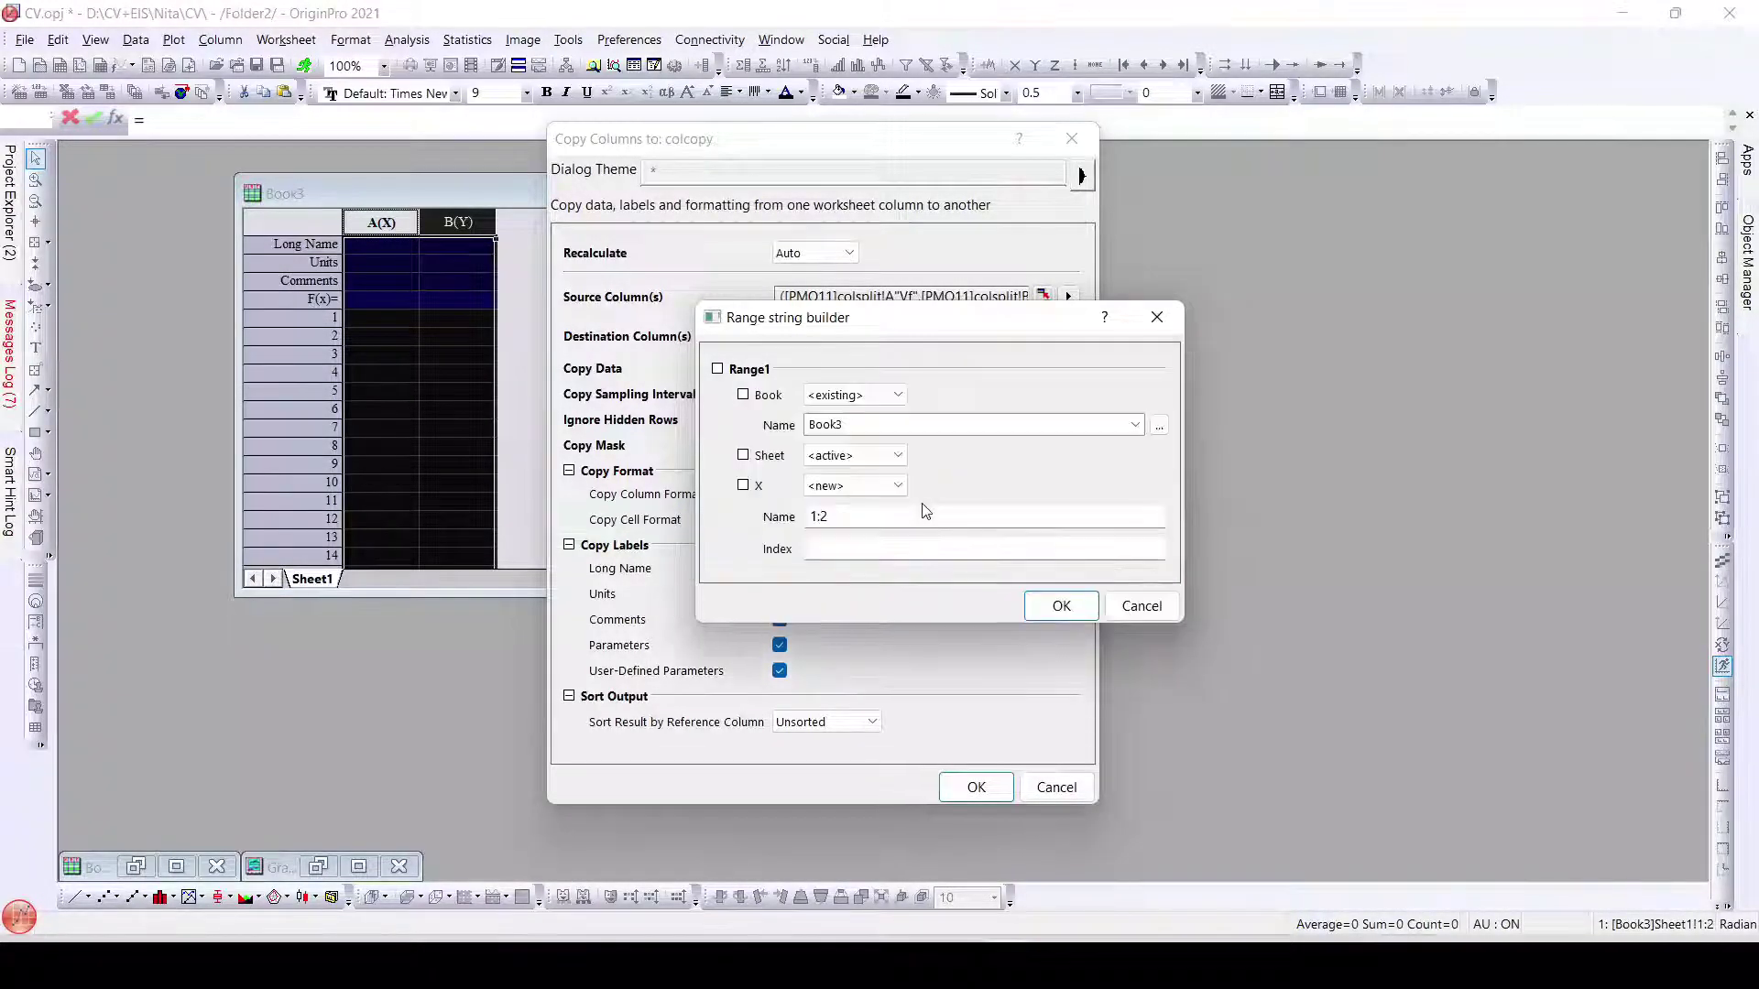
click(864, 519)
key(BackSpace)
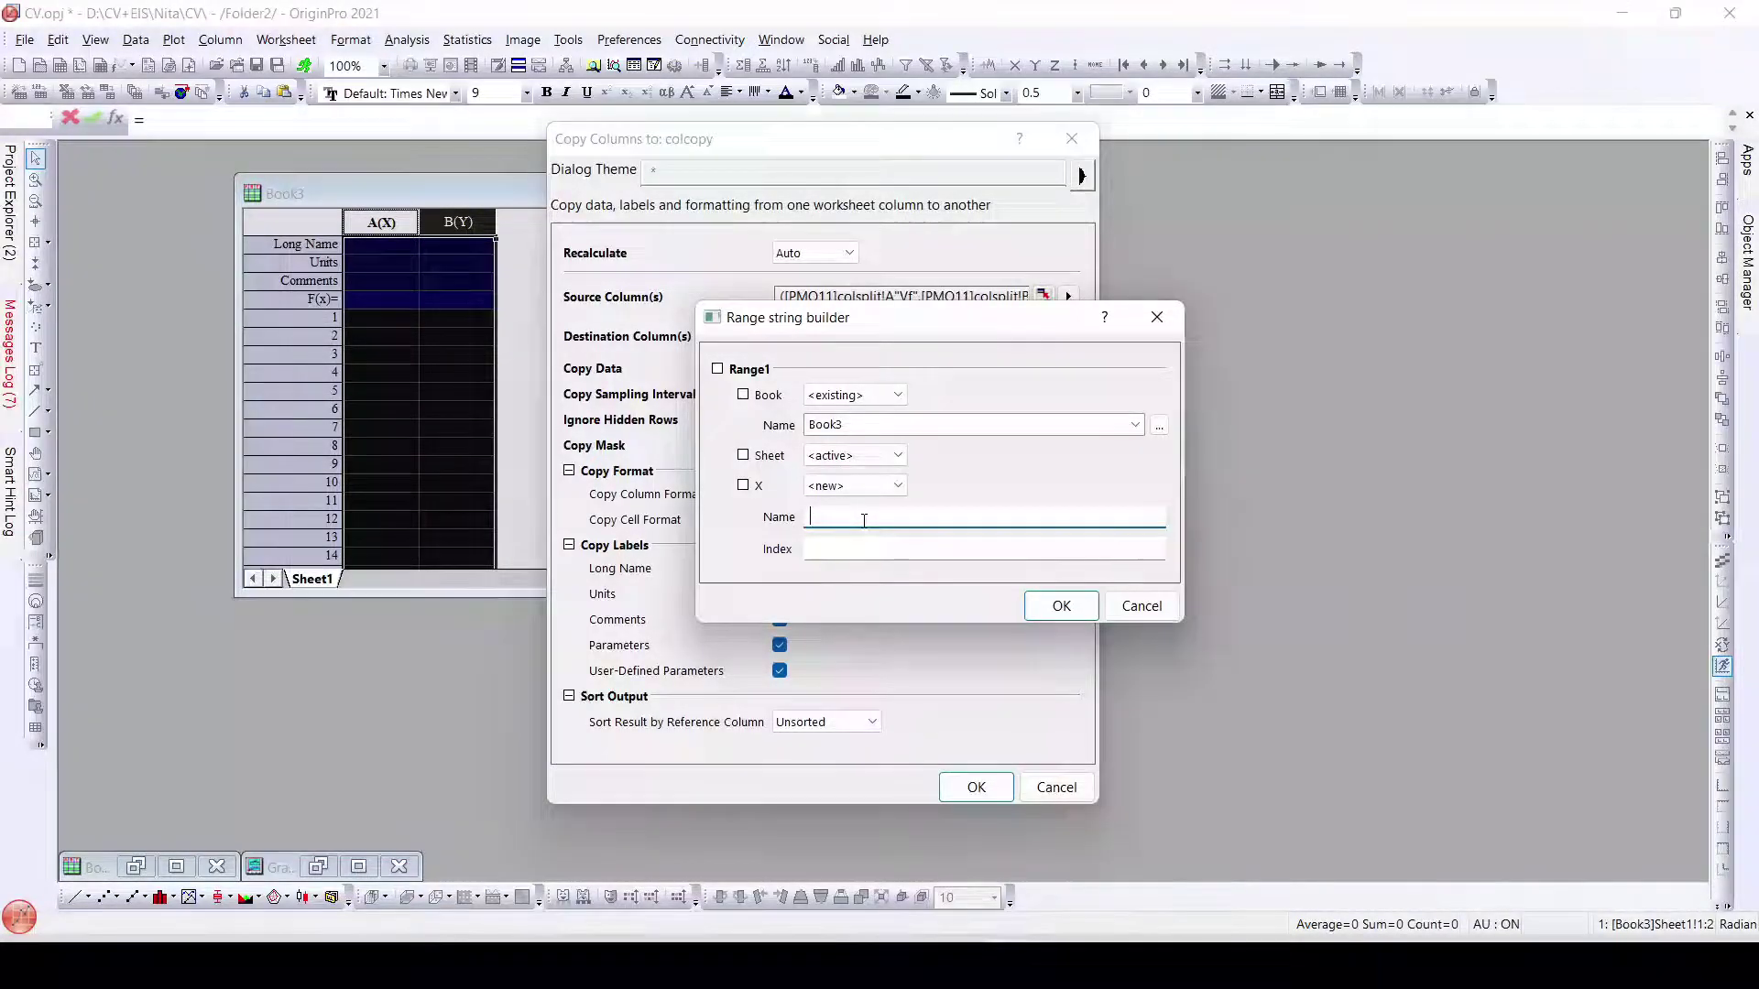
click(1063, 606)
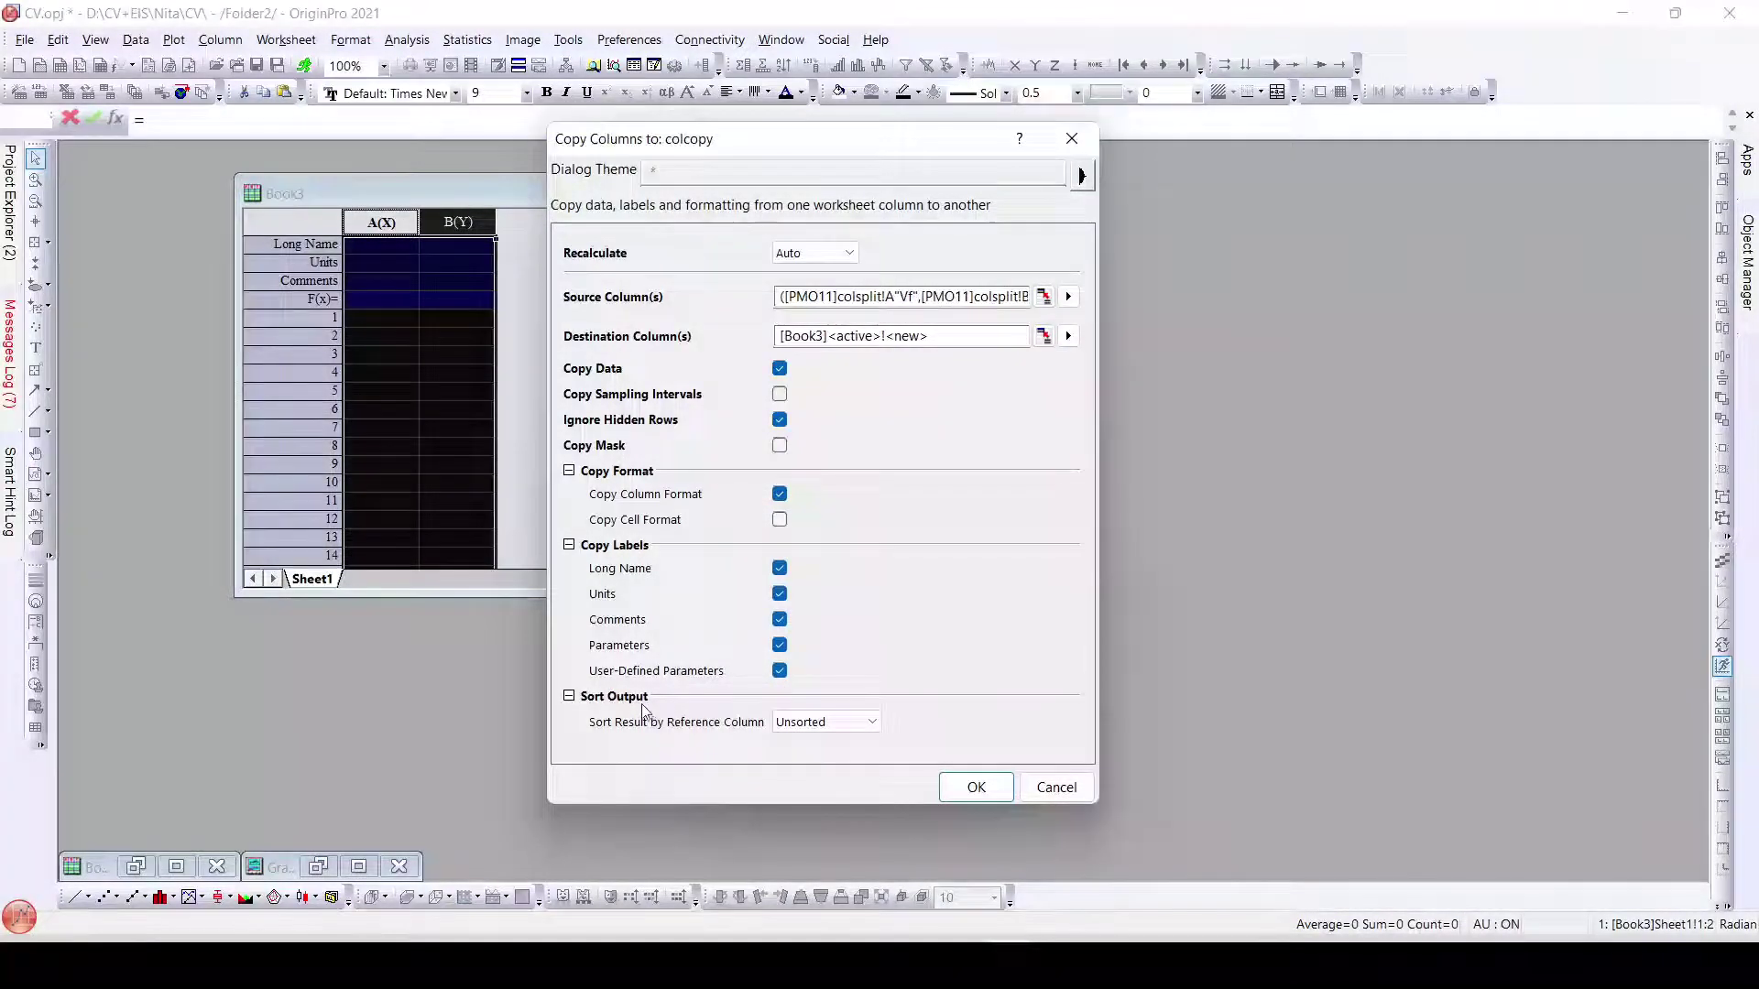
Step: Leave the result unsorted and run the copy, filling Book3 with the PMO, GO, GNMO Vf/Im pairs
click(869, 722)
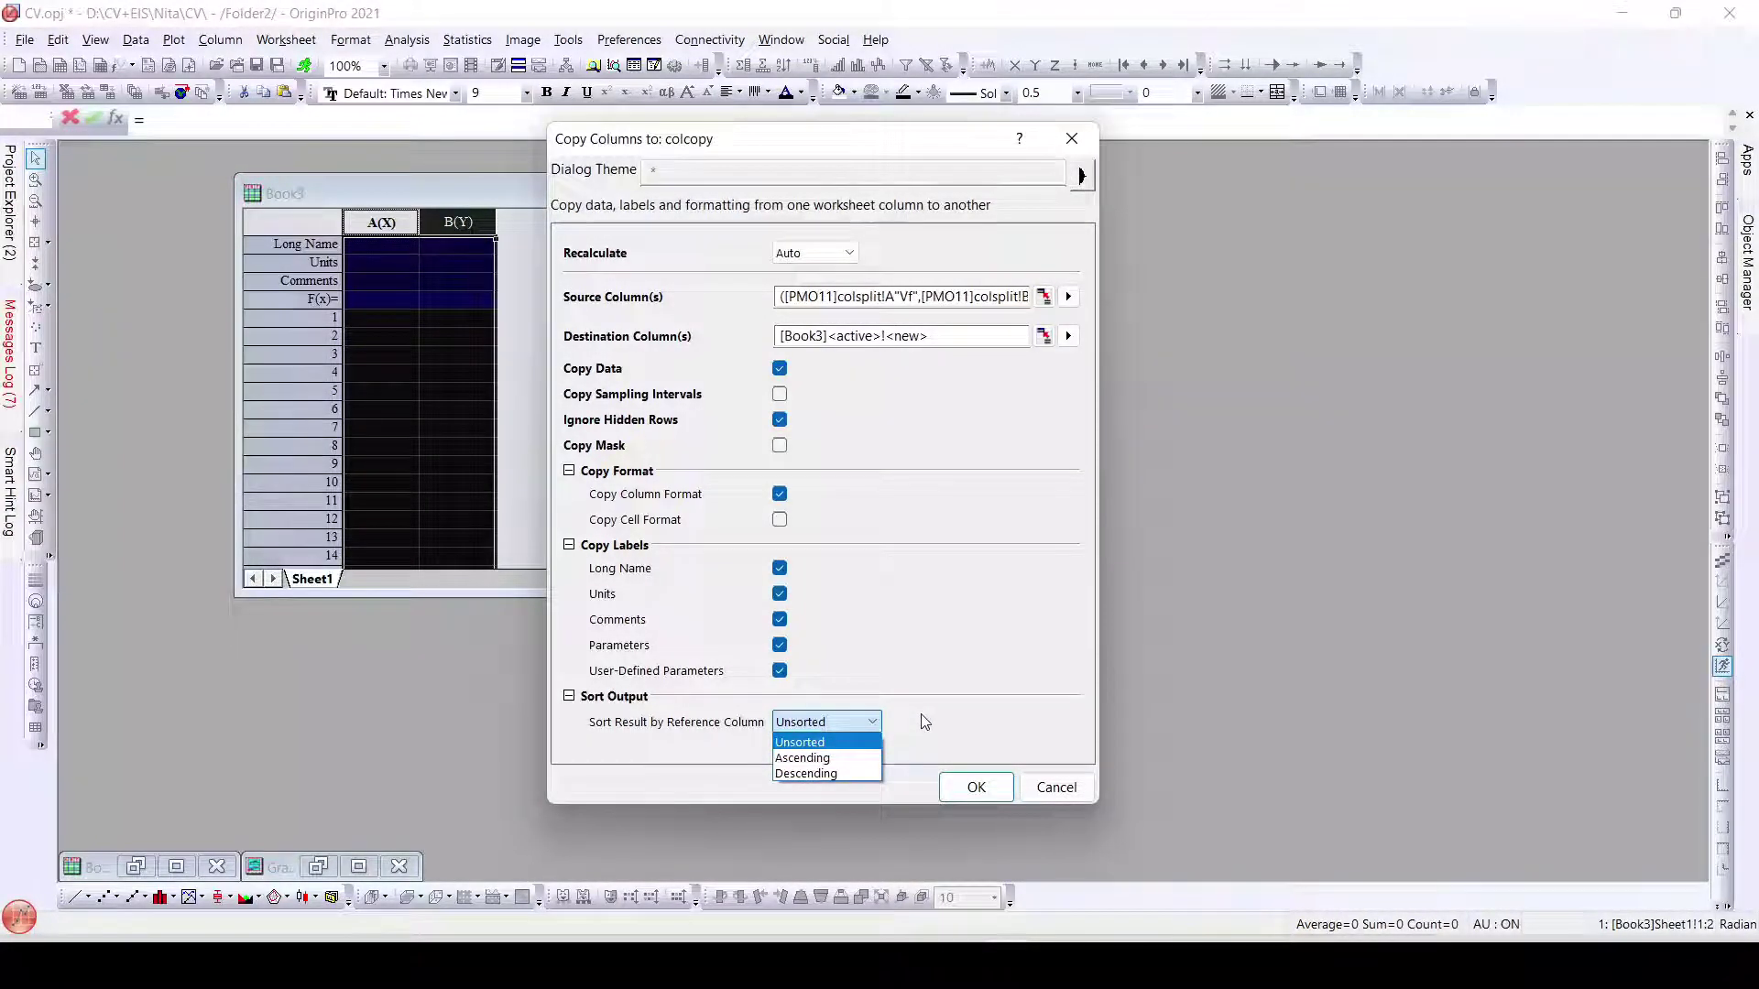
click(866, 722)
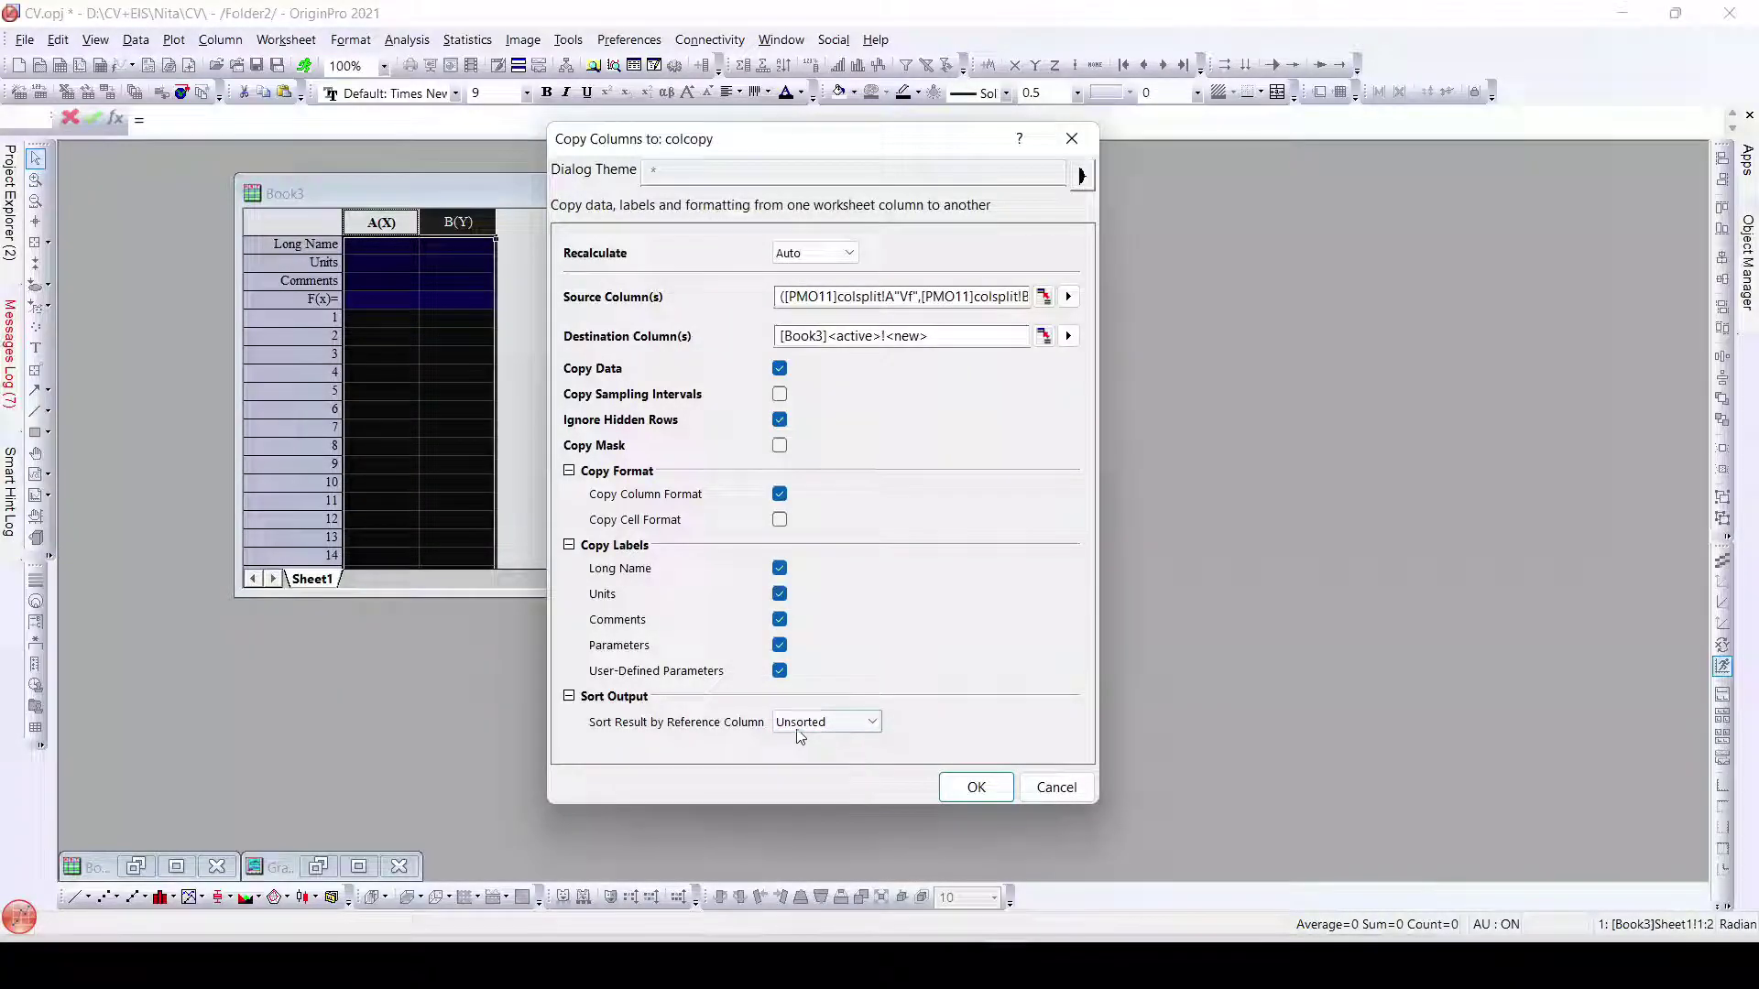
click(972, 788)
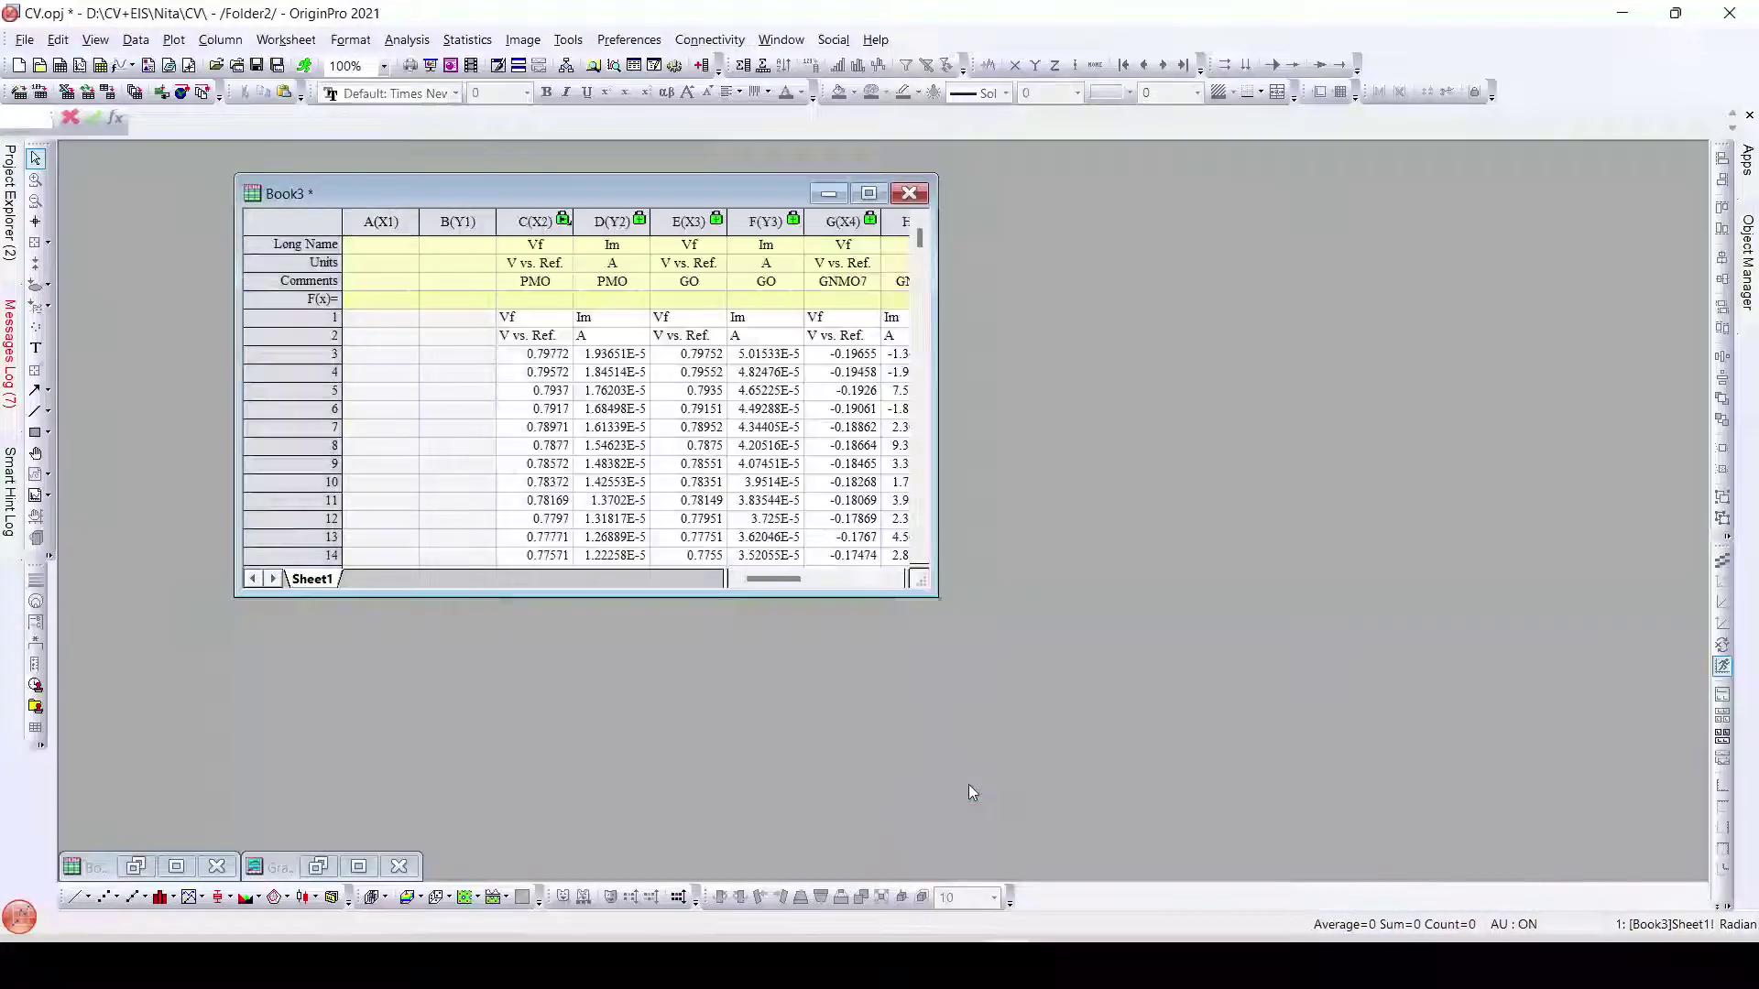
Step: Enlarge Book3, delete its empty columns A and B, then check the PMO and GO comment cells
drag(935, 592, 1694, 719)
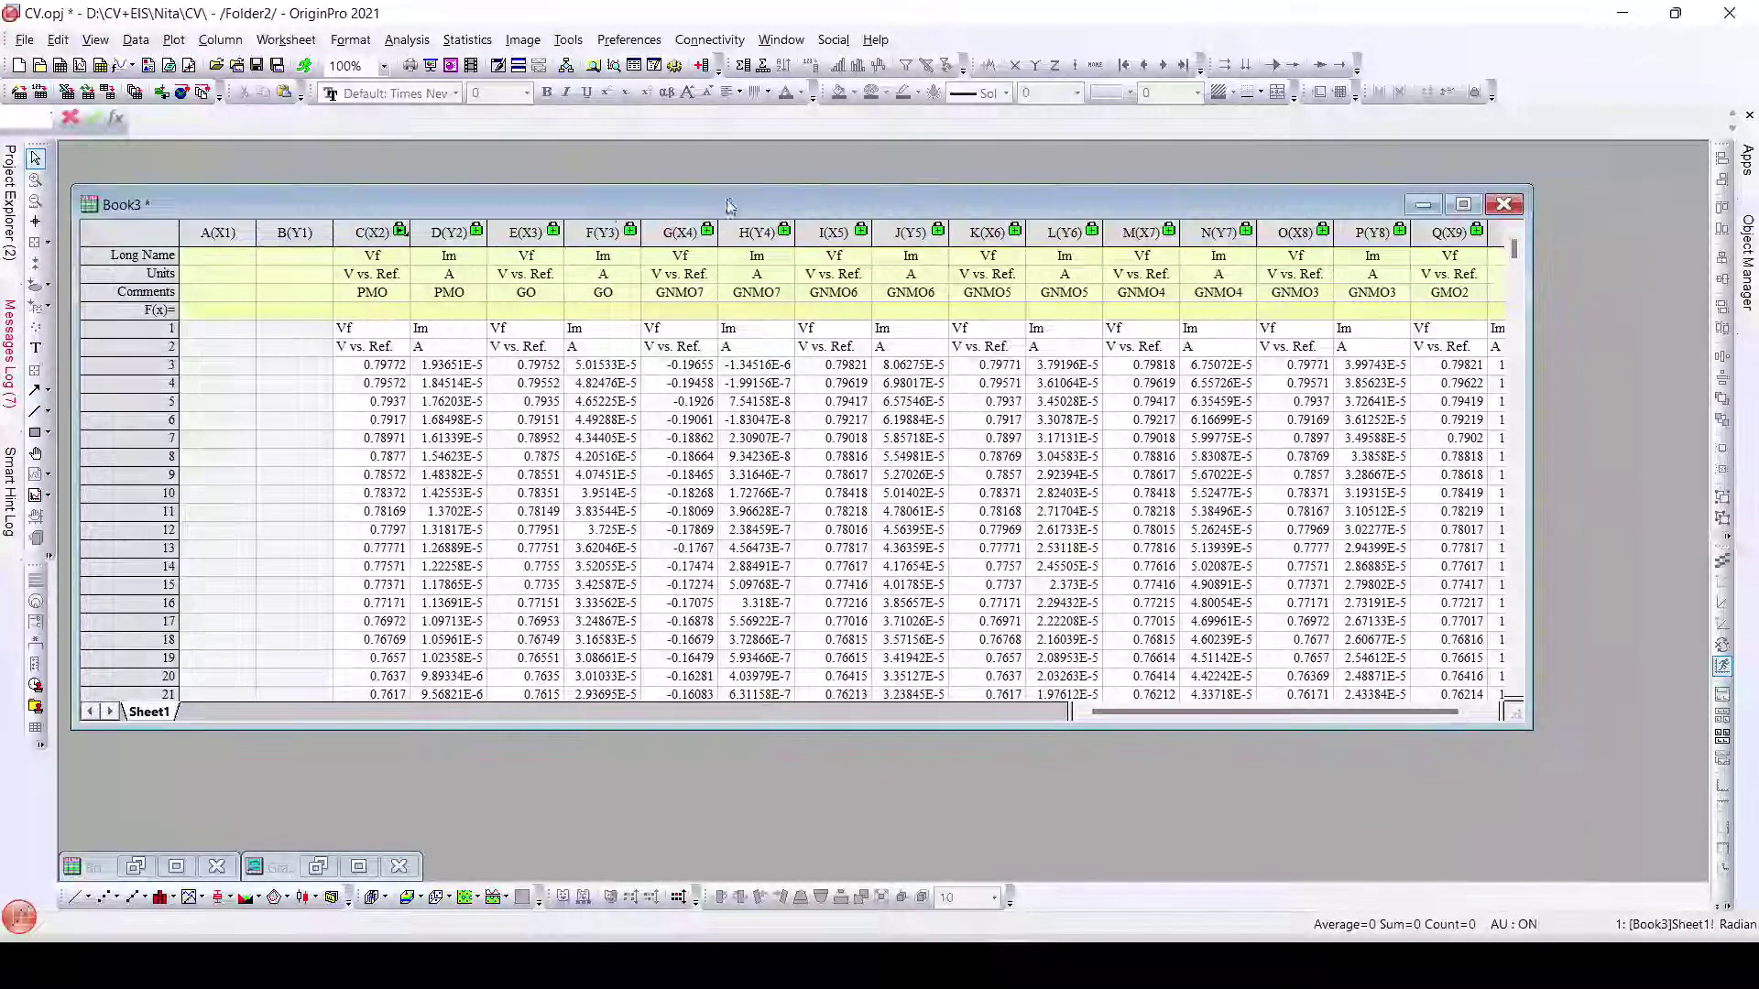
drag(889, 188, 725, 200)
drag(226, 236, 301, 235)
right_click(303, 234)
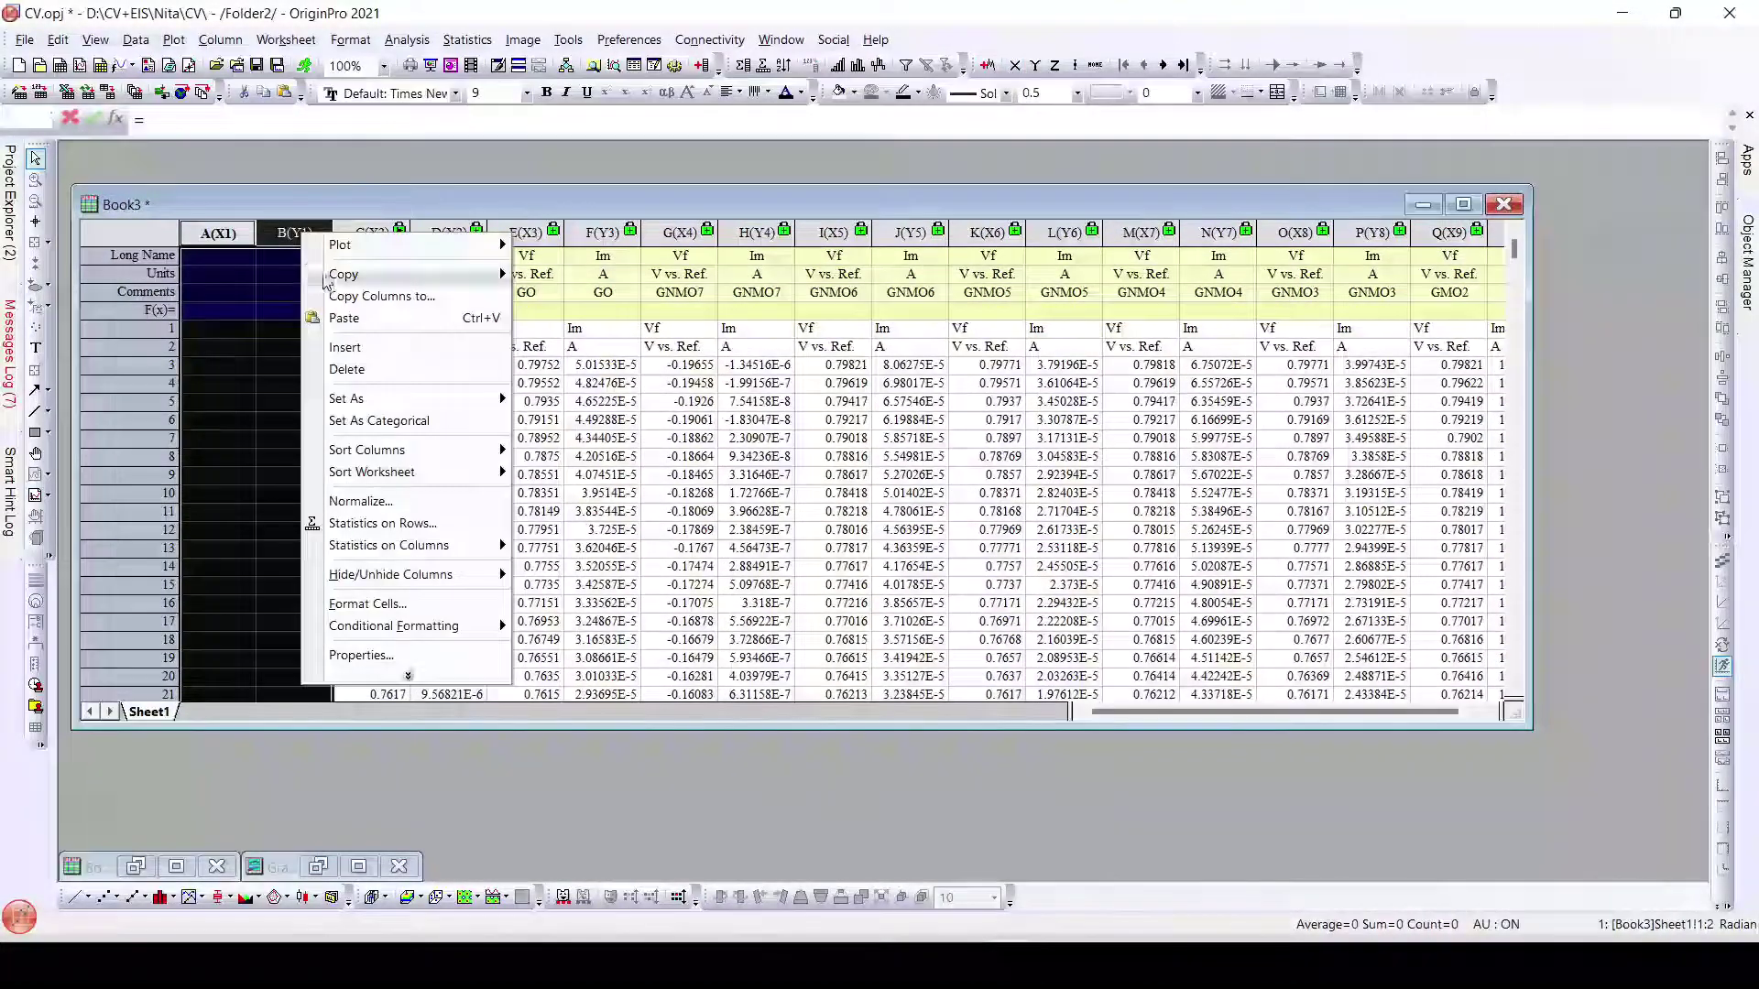
click(349, 370)
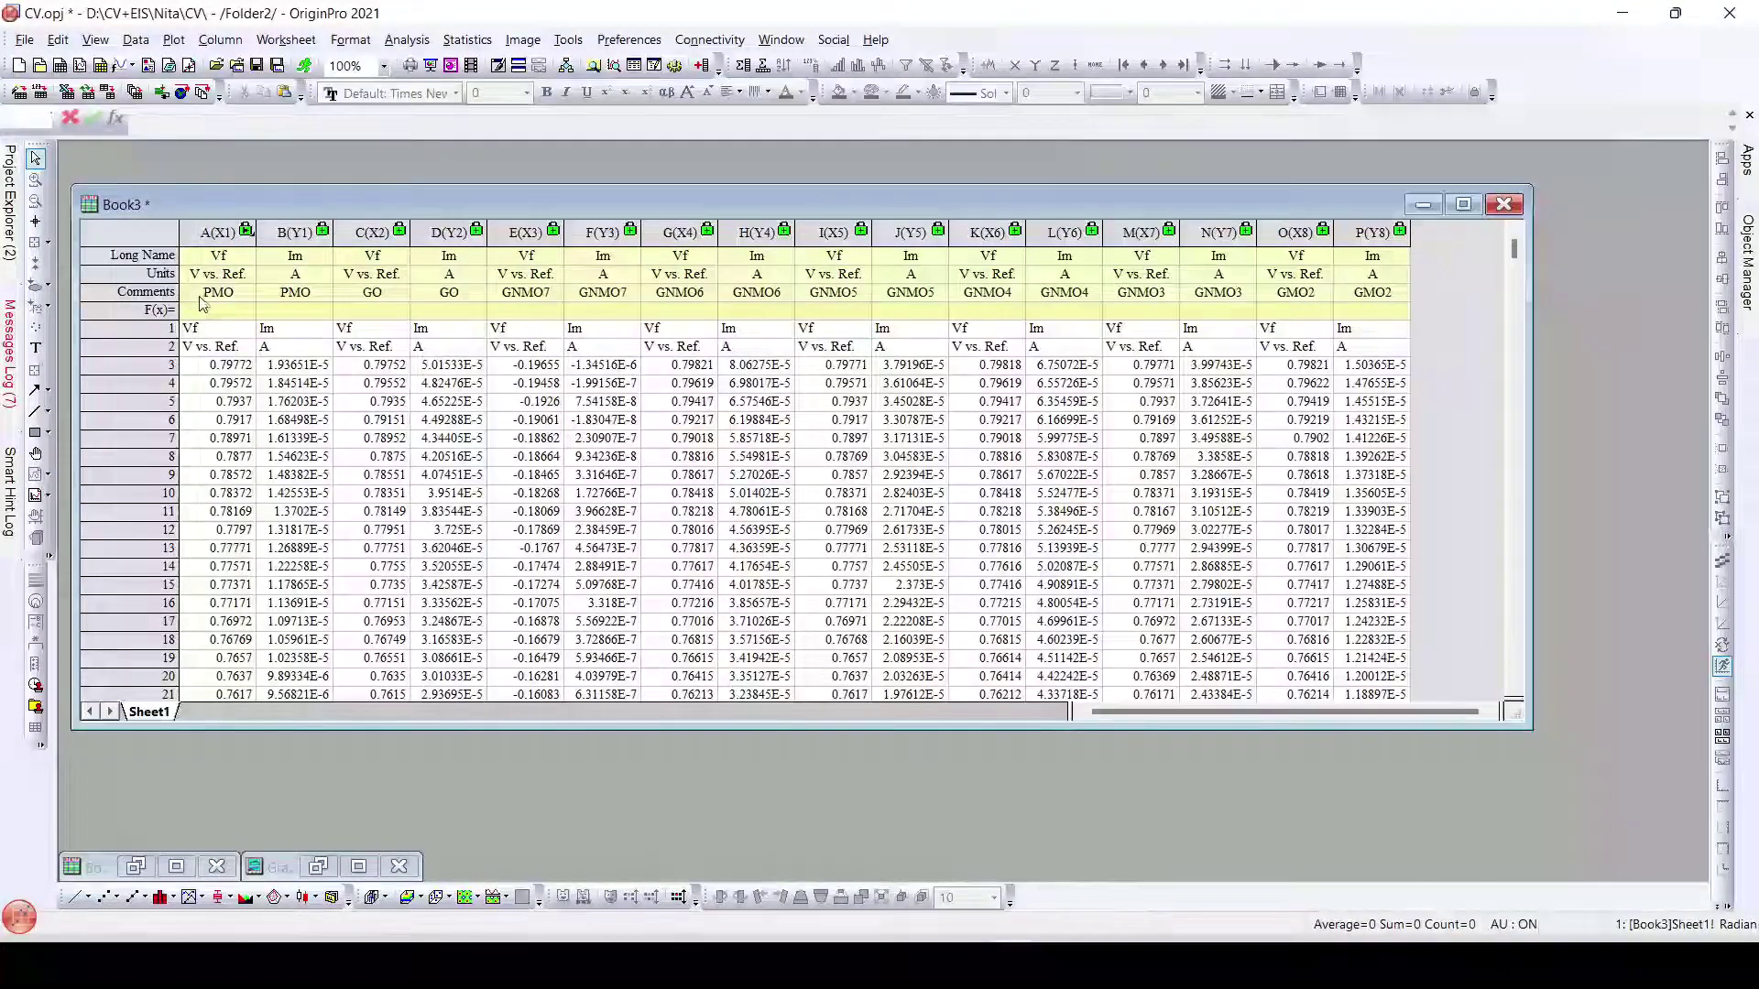
drag(203, 296, 449, 295)
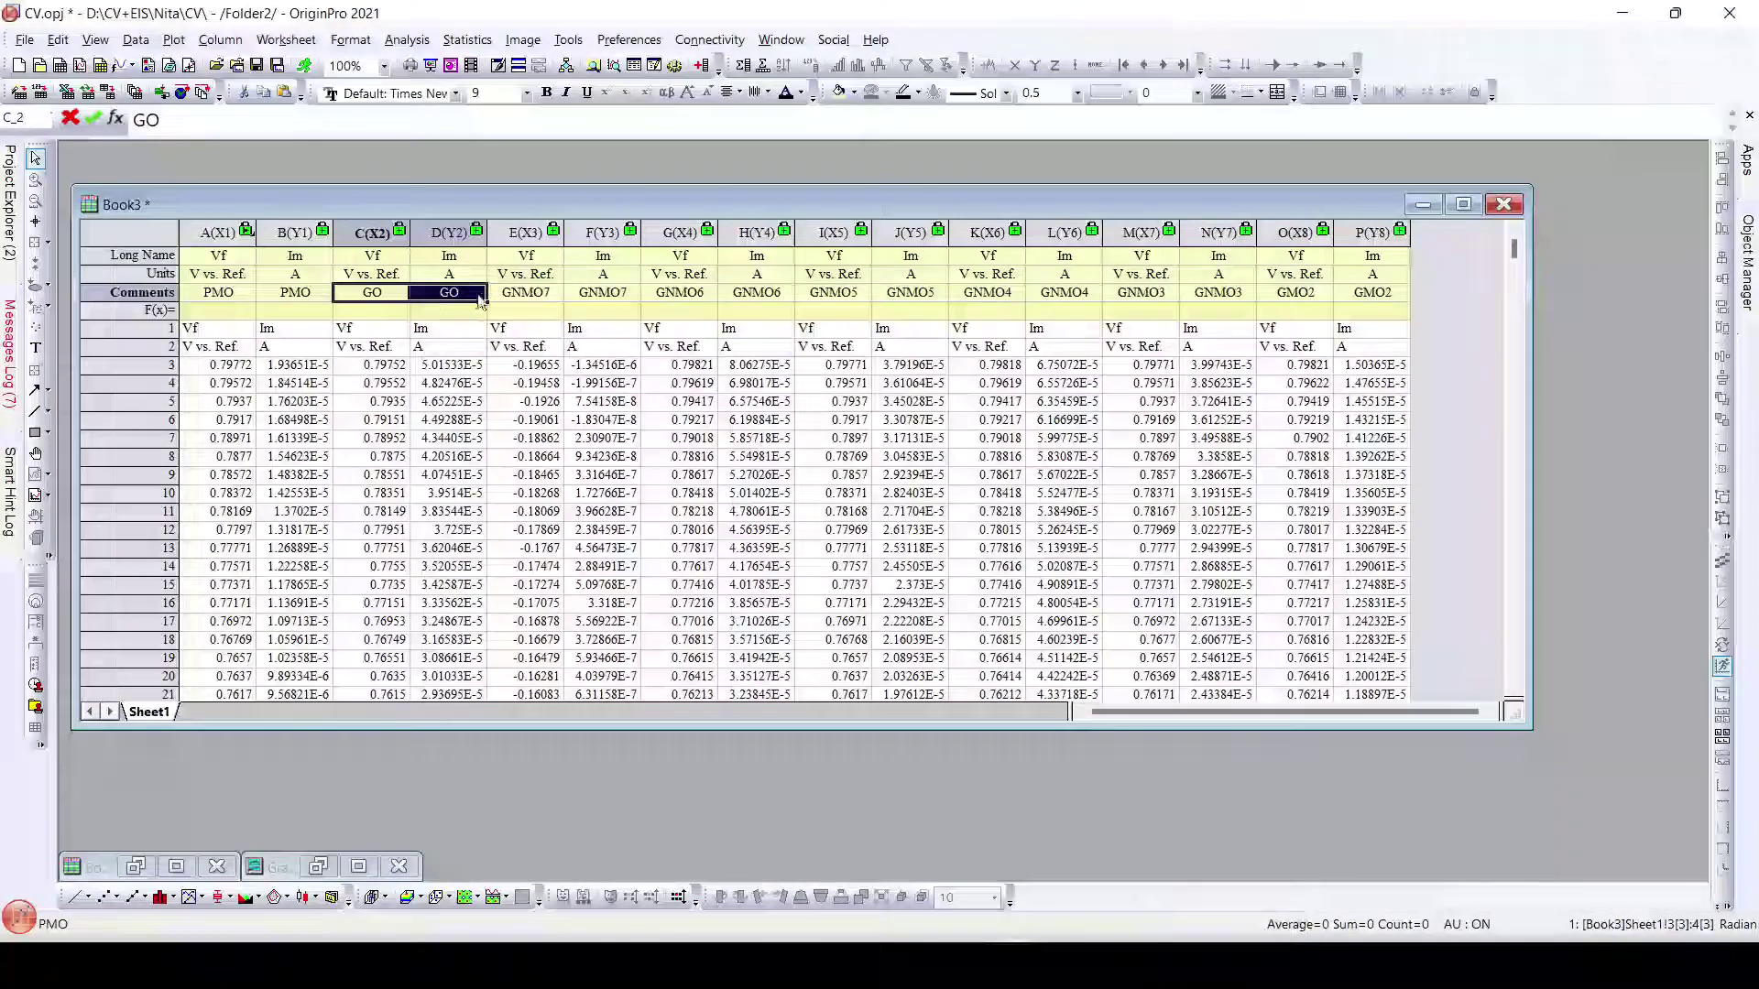
drag(213, 294, 275, 296)
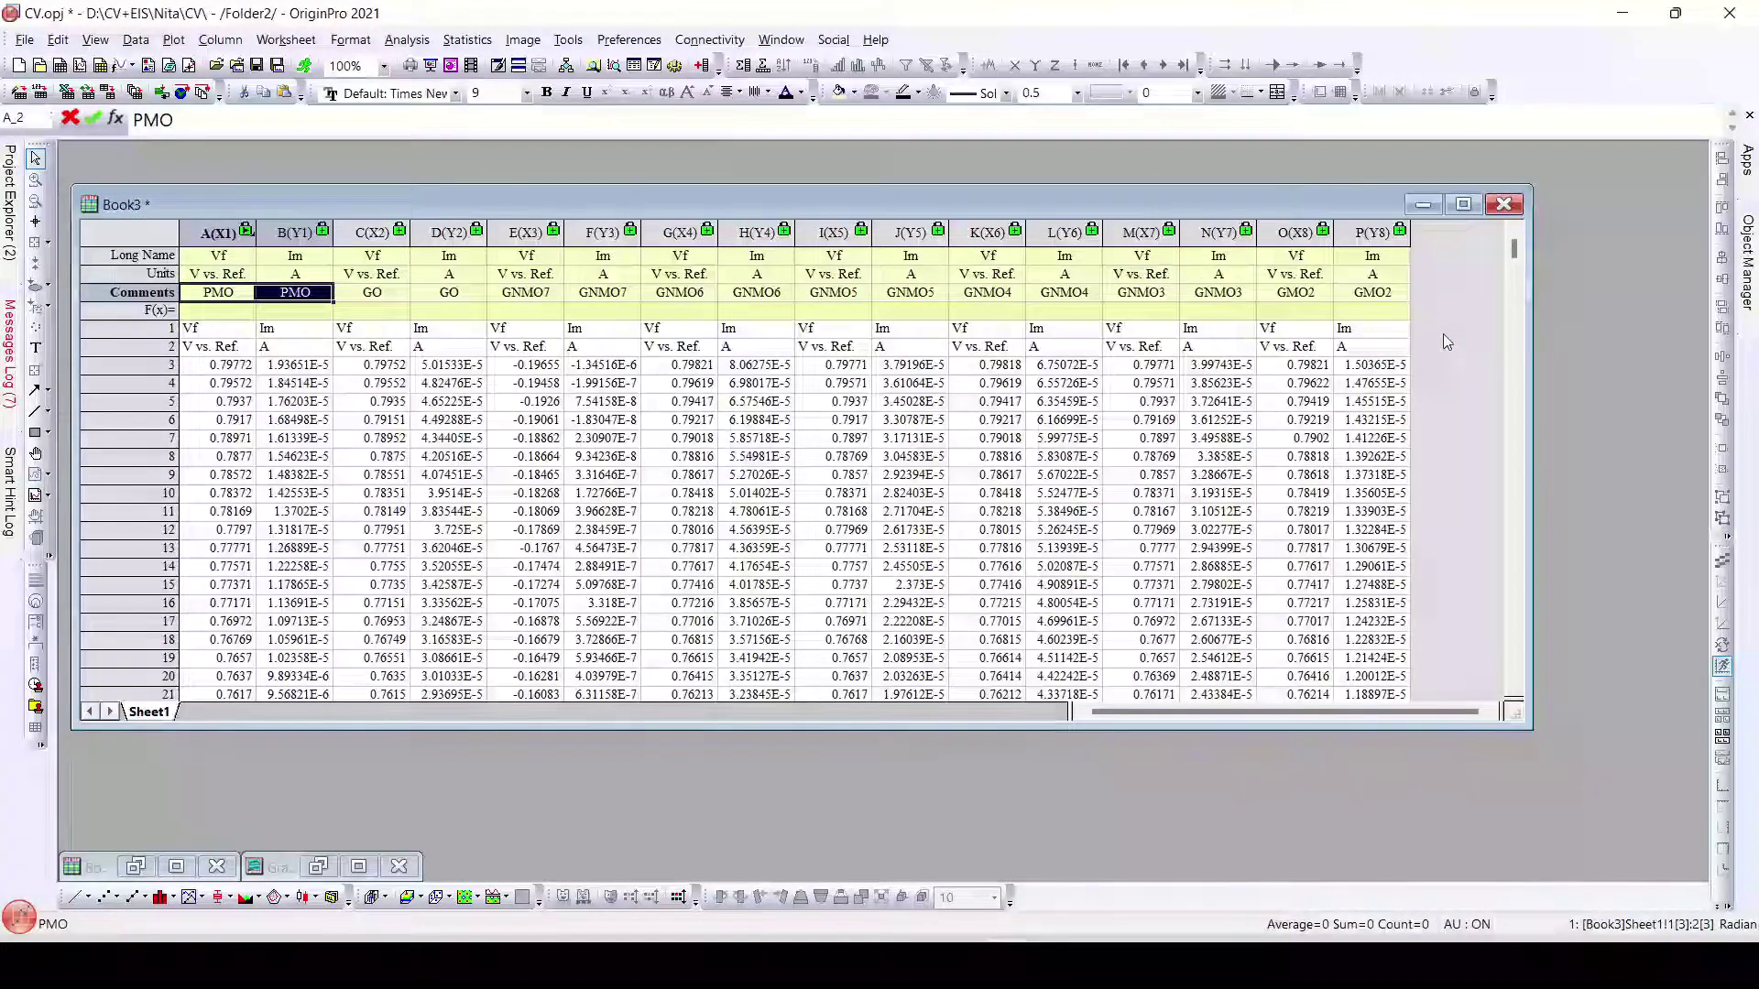
click(286, 39)
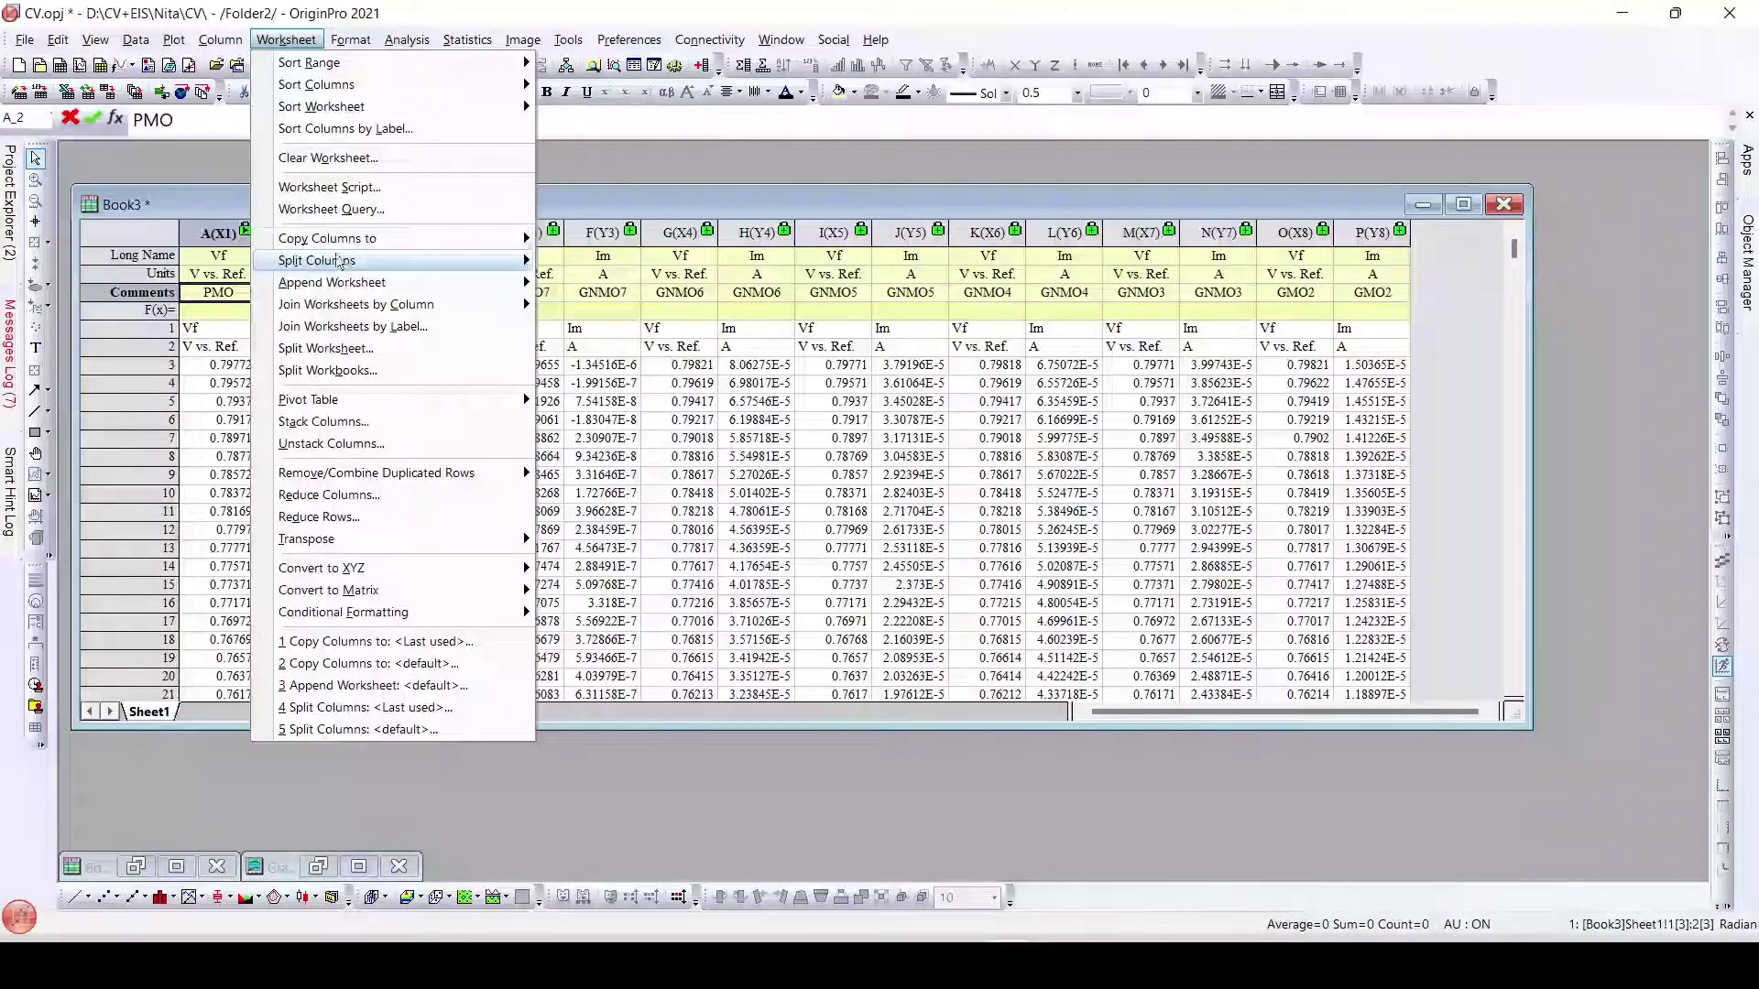
mouse_move(376, 255)
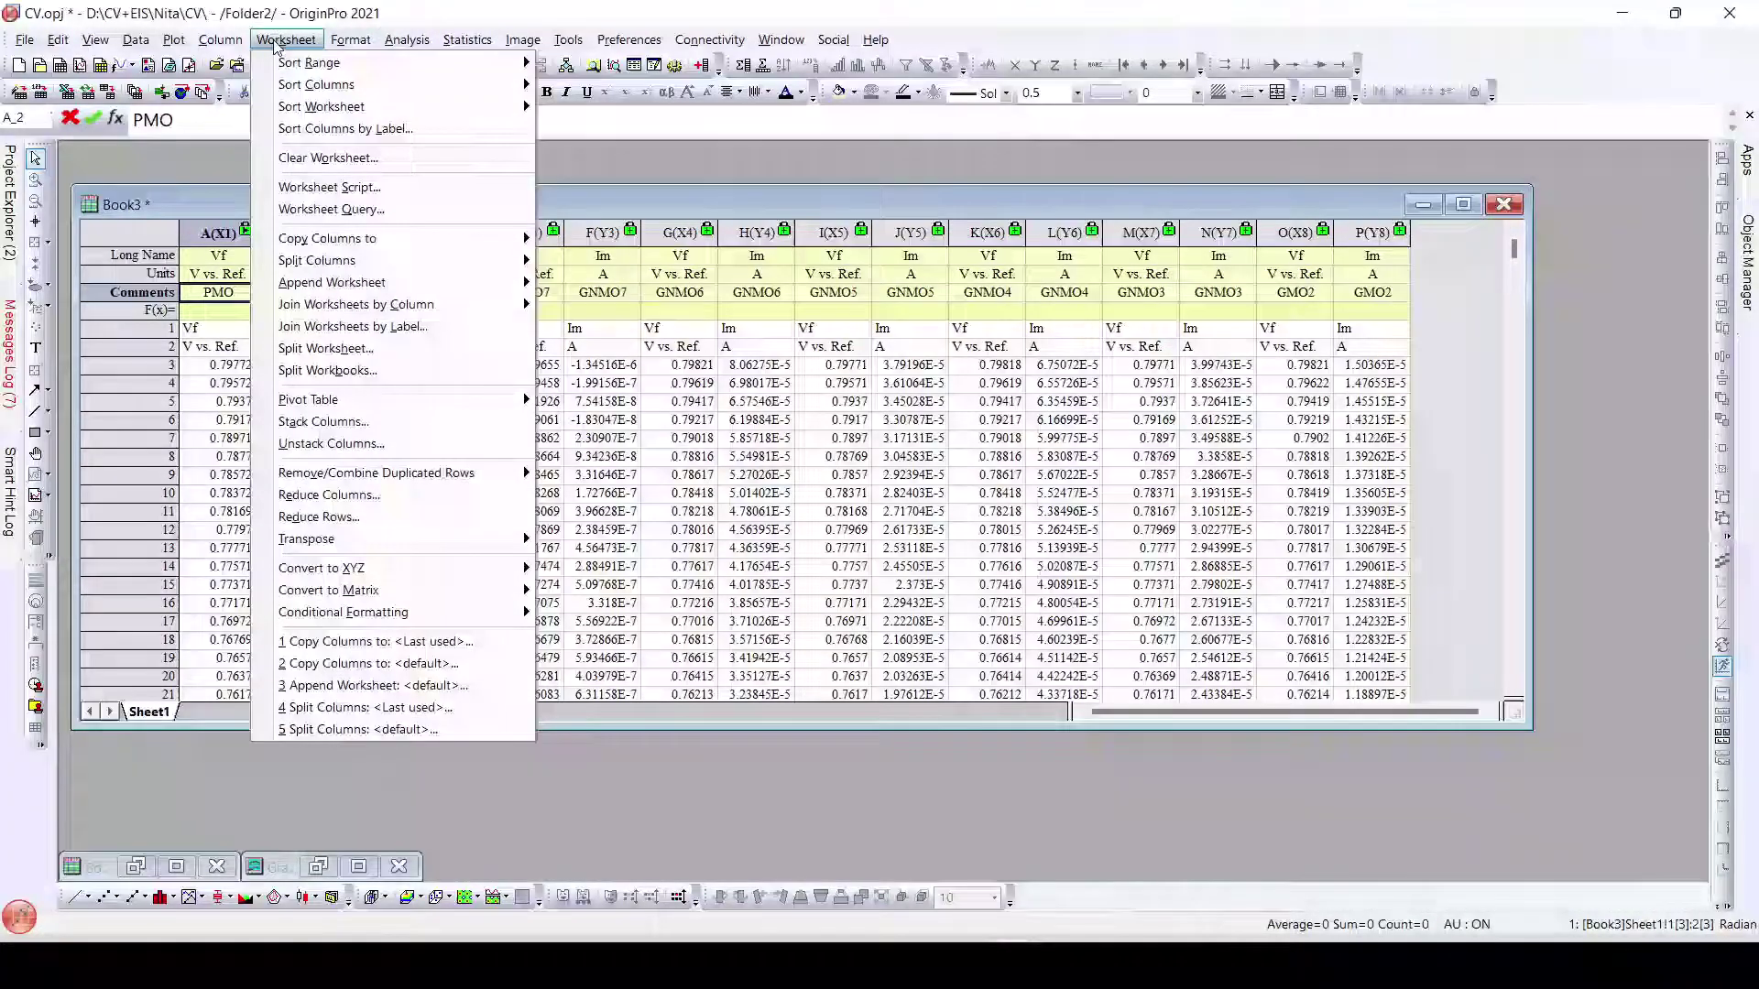
mouse_move(628, 40)
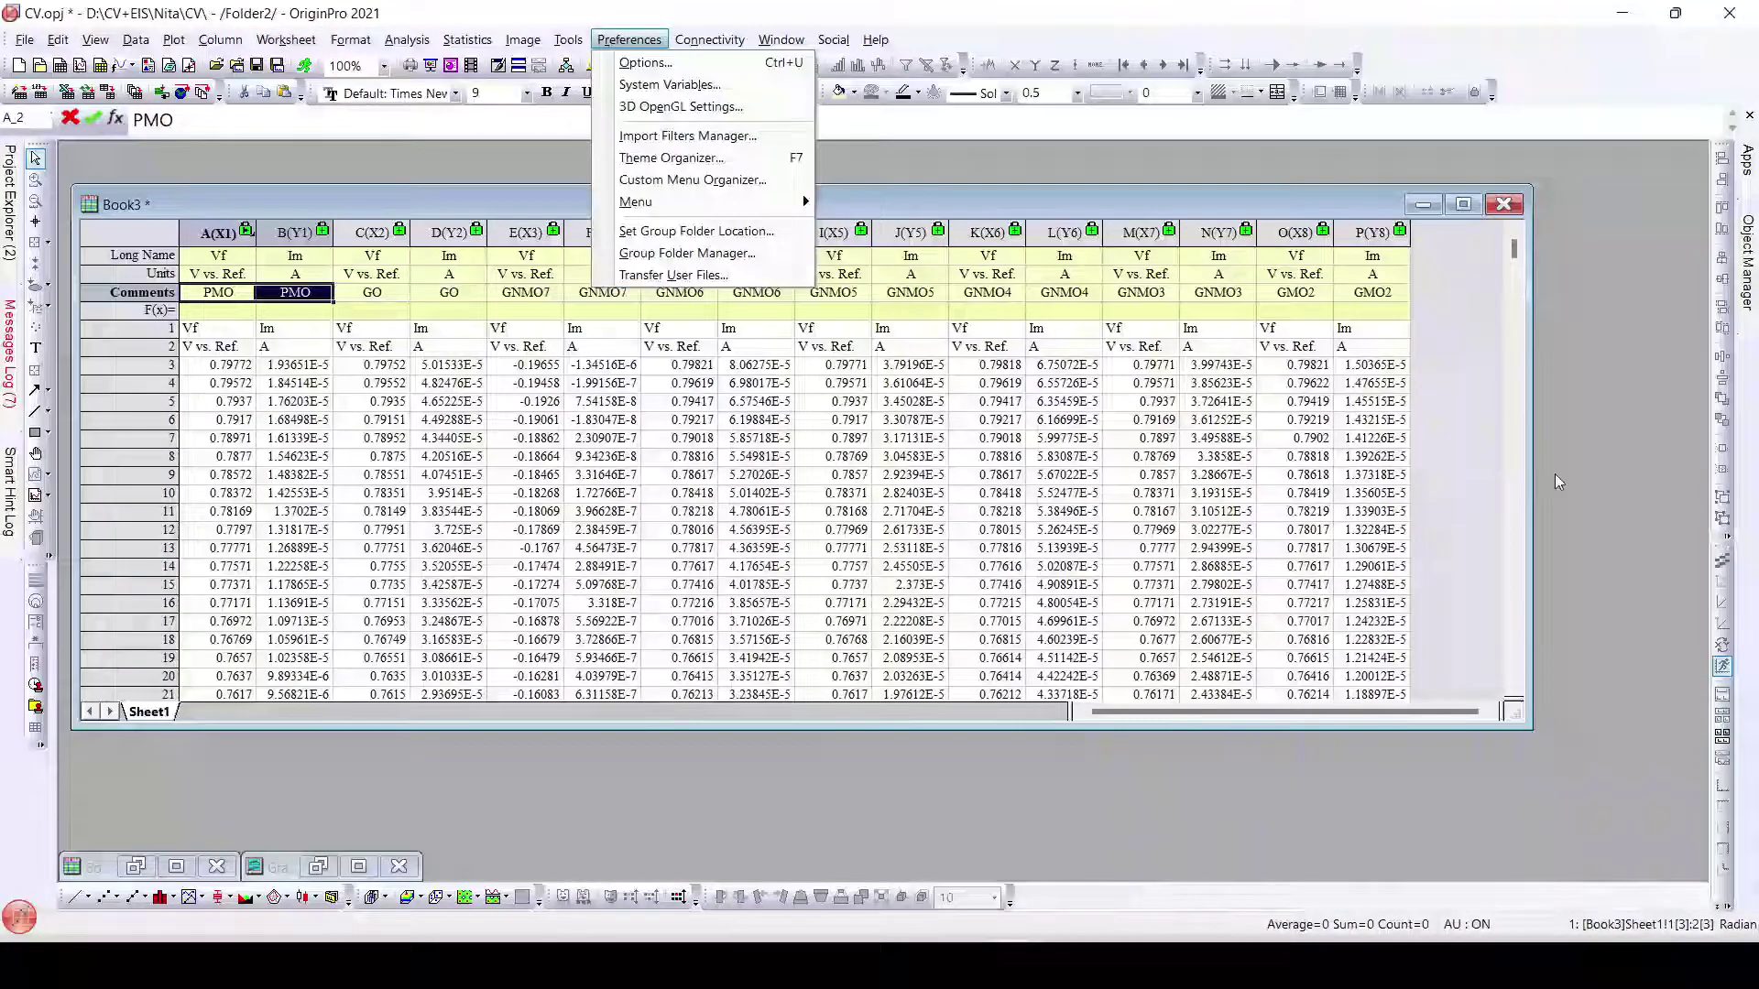
click(1490, 494)
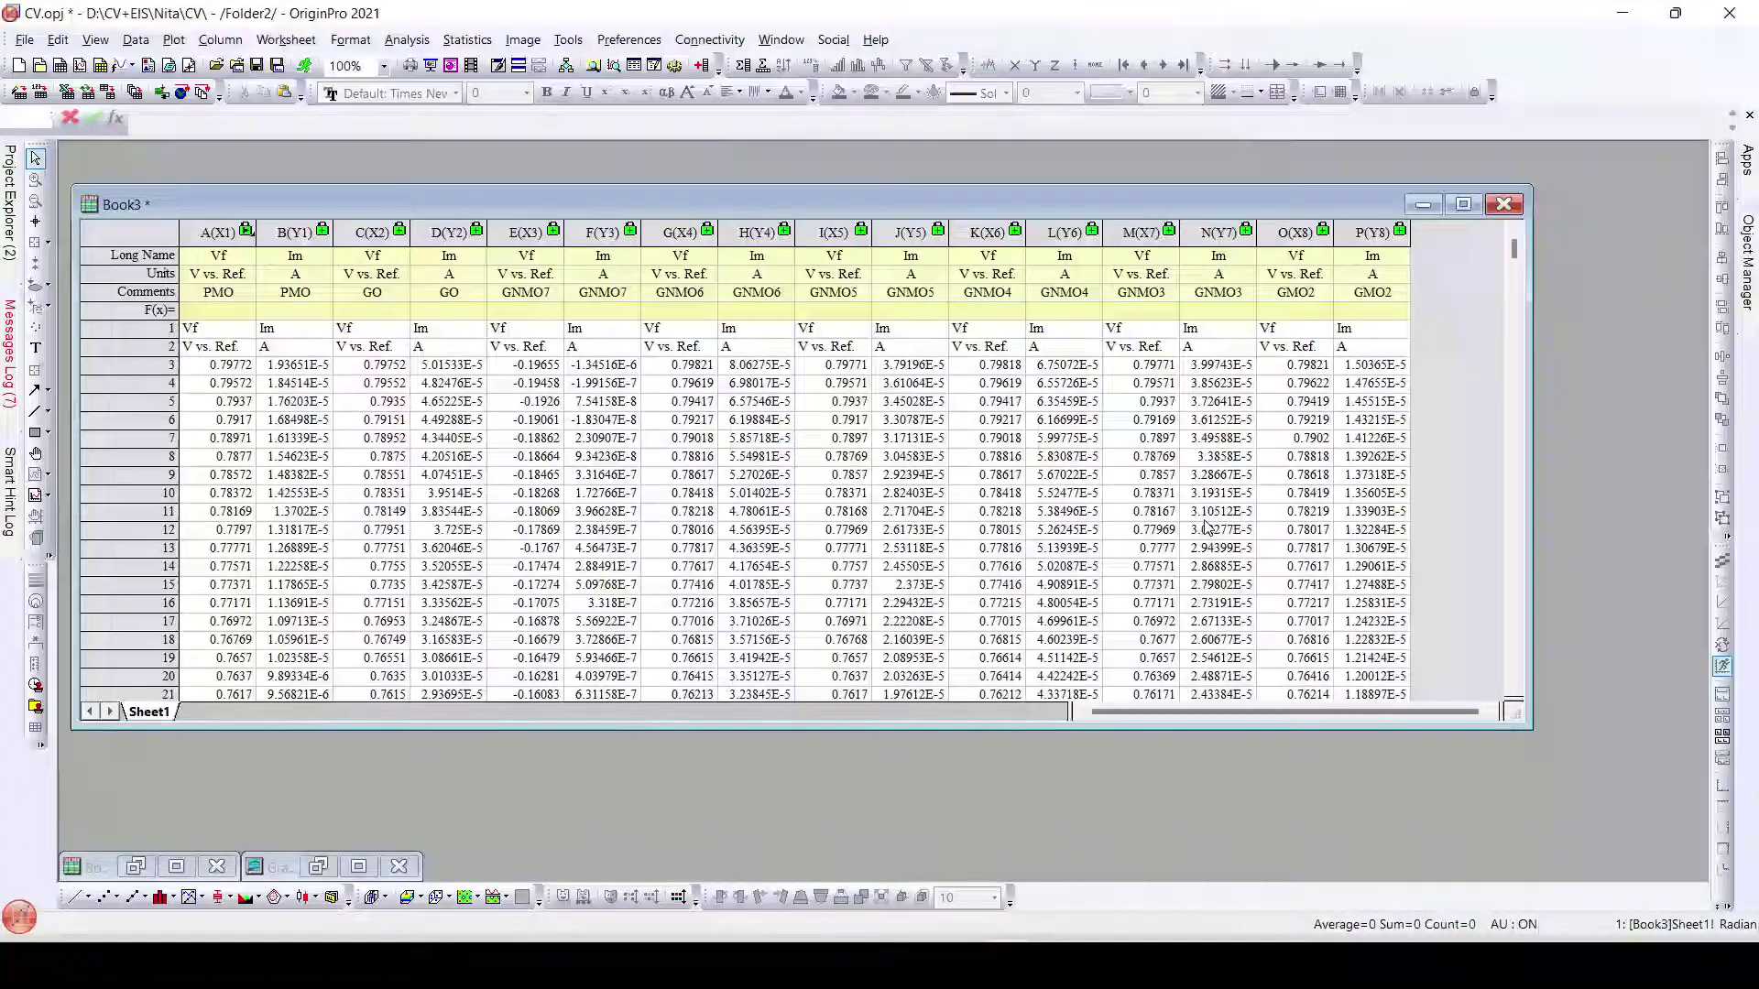